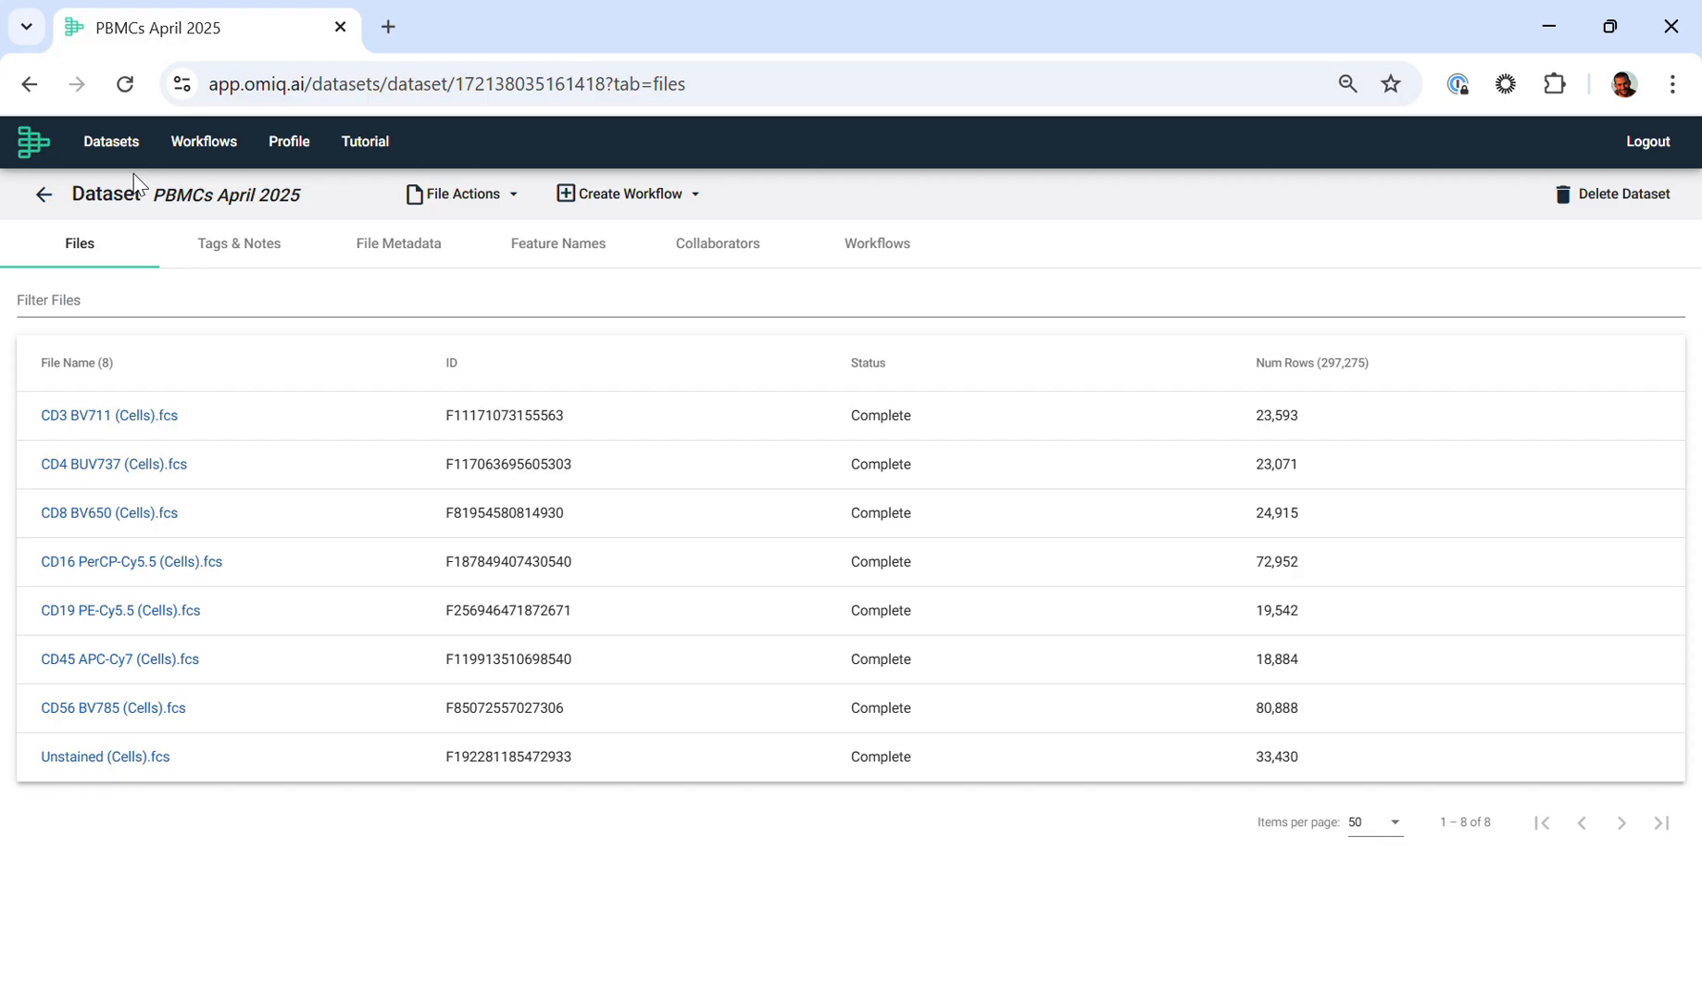
Step: Highlight the single-stained control files and the unstained file in the PBMCs April 2025 dataset
{"action": "left_click_drag", "start_coordinate": [38, 410], "coordinate": [1346, 709]}
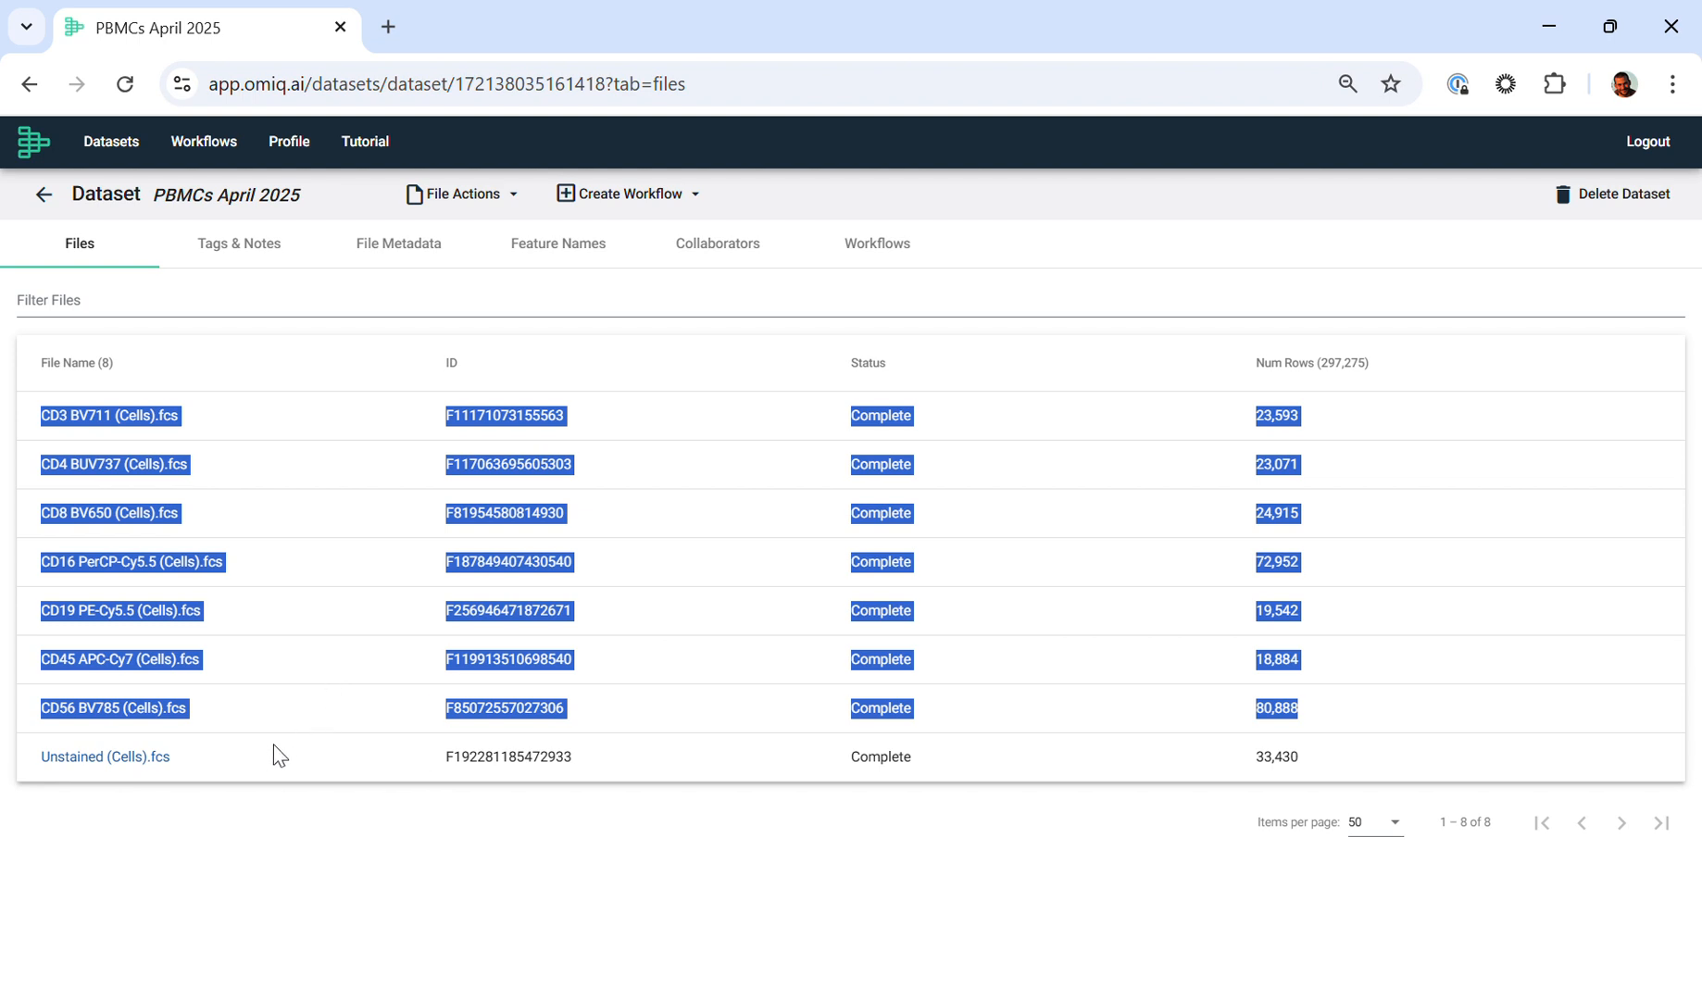
{"action": "left_click_drag", "start_coordinate": [275, 767], "coordinate": [5, 776]}
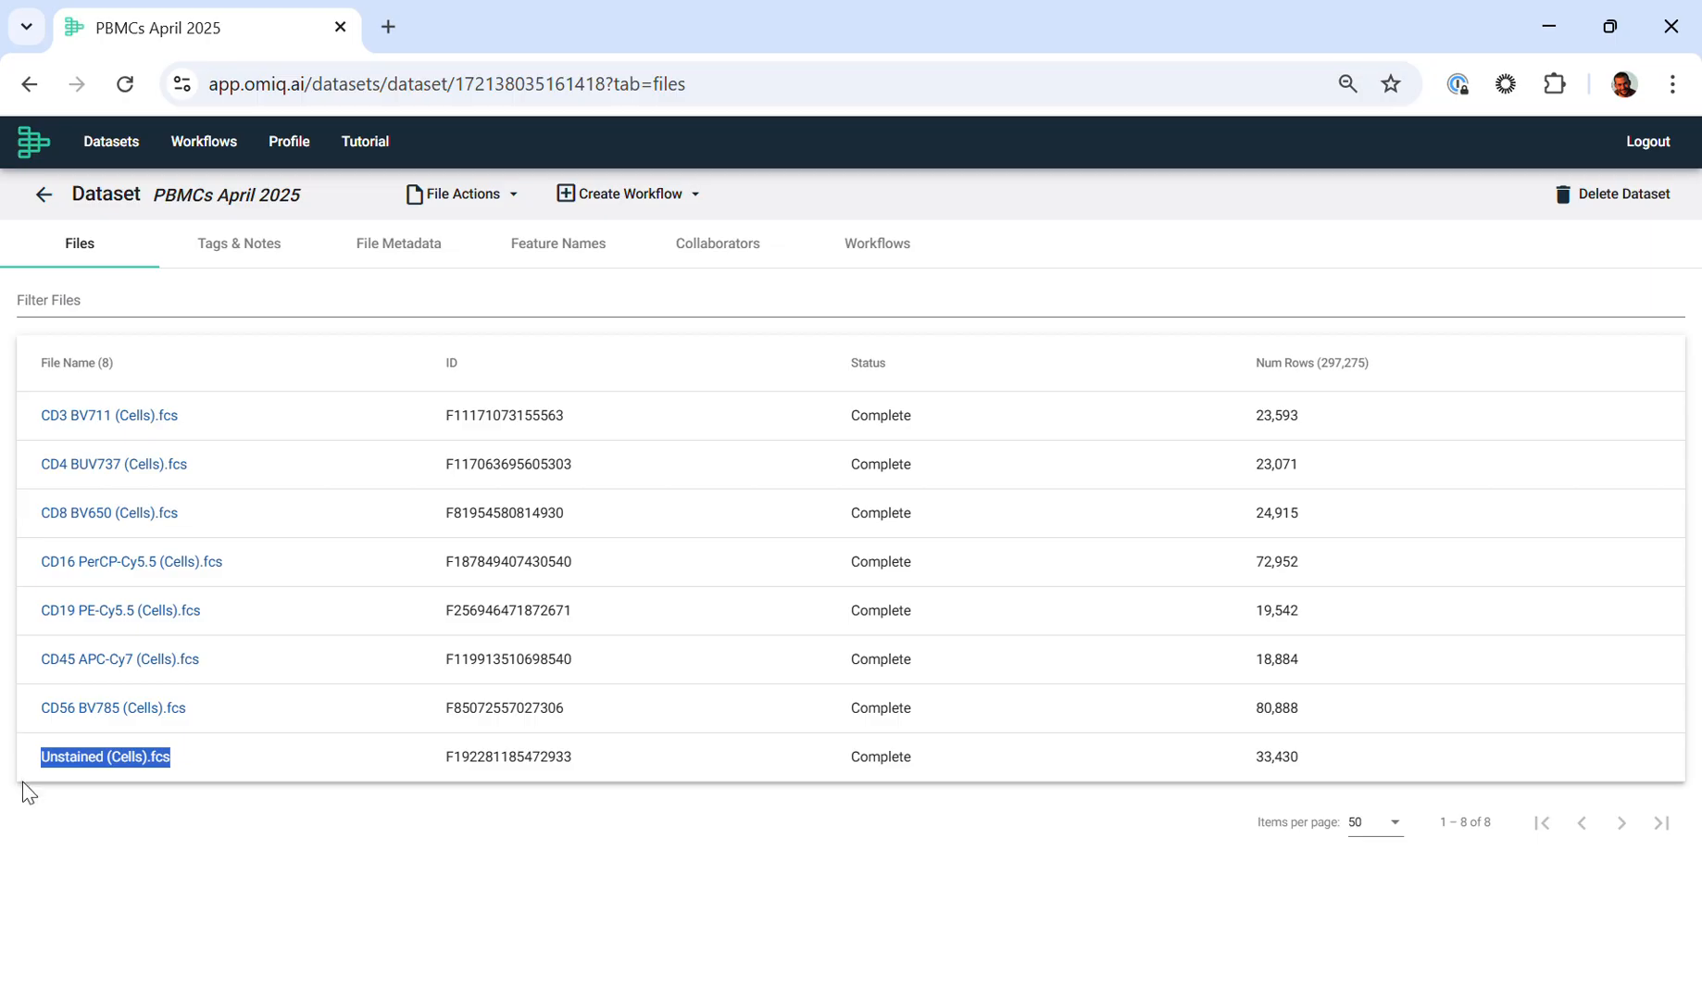
{"action": "left_click", "coordinate": [210, 767]}
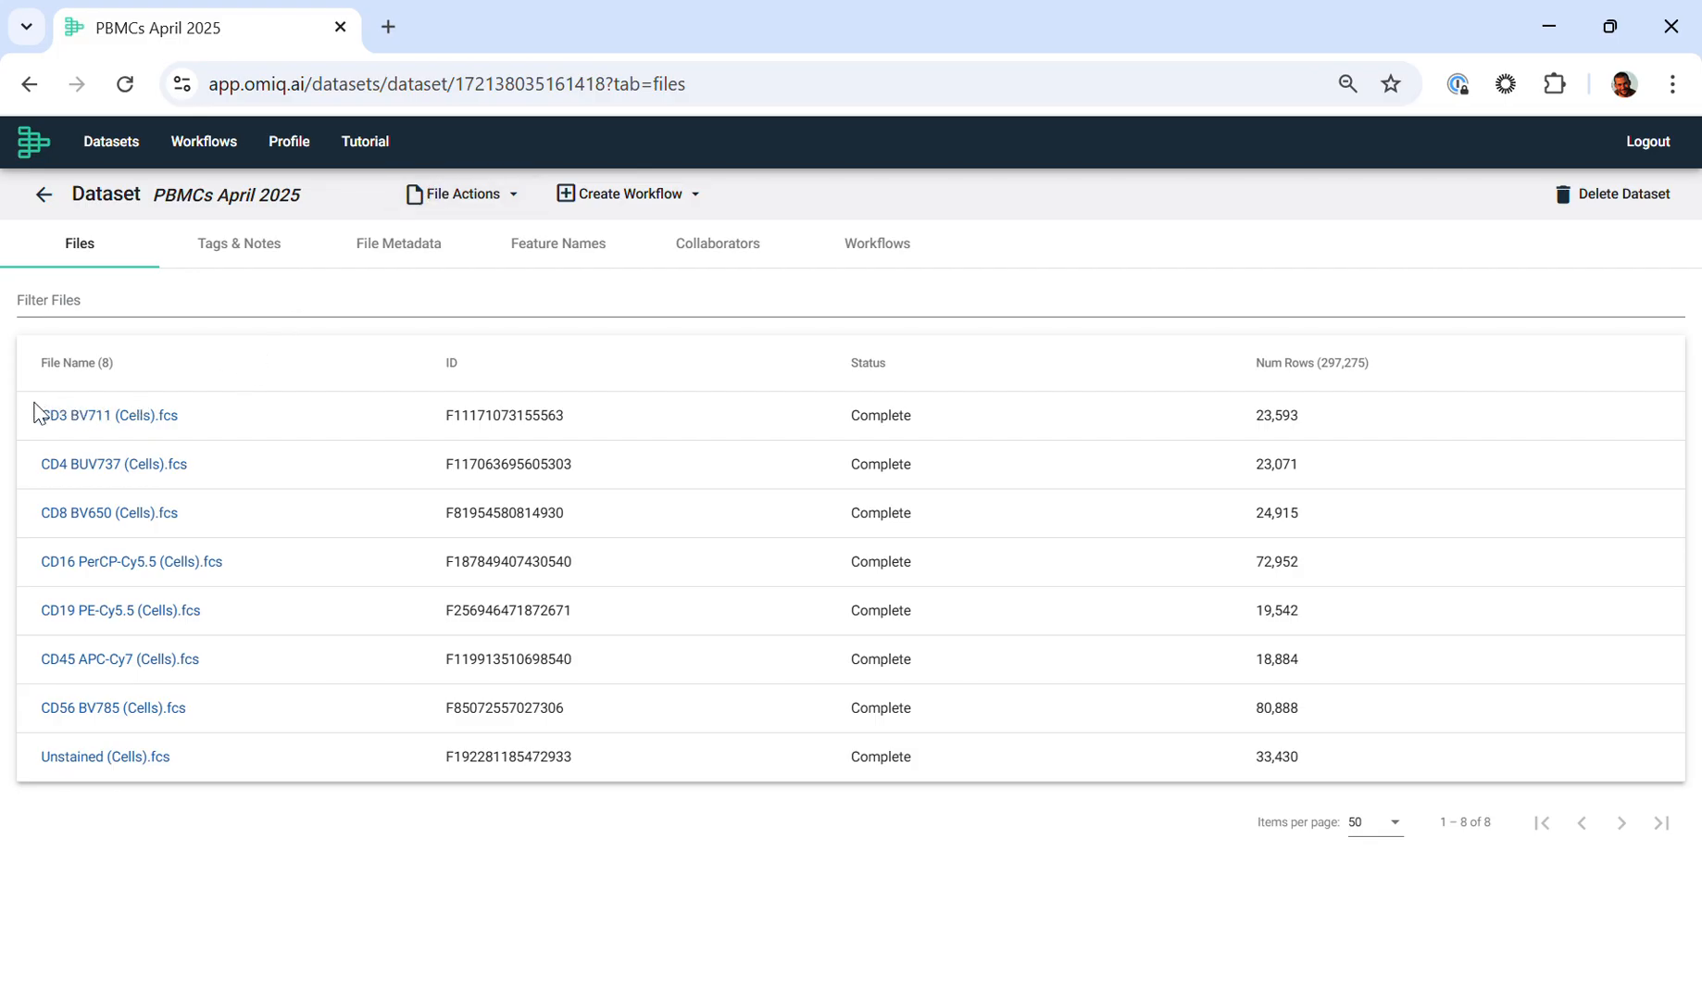
{"action": "left_click_drag", "start_coordinate": [33, 411], "coordinate": [524, 722]}
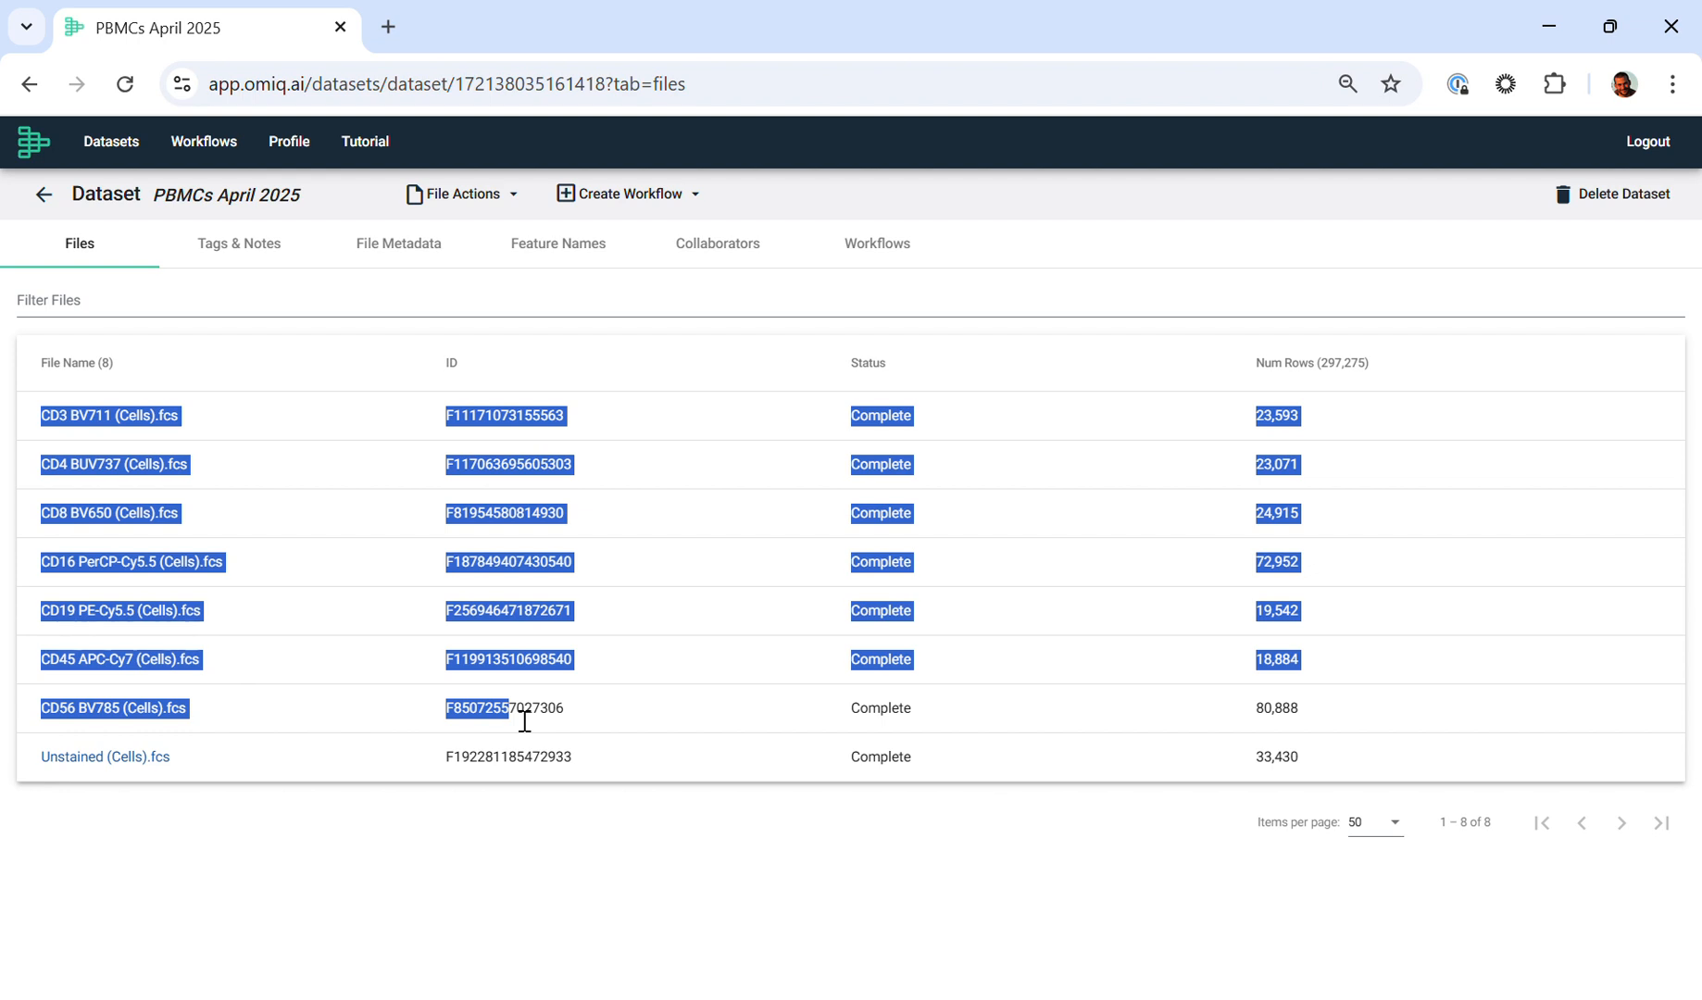
{"action": "left_click_drag", "start_coordinate": [345, 749], "coordinate": [23, 756]}
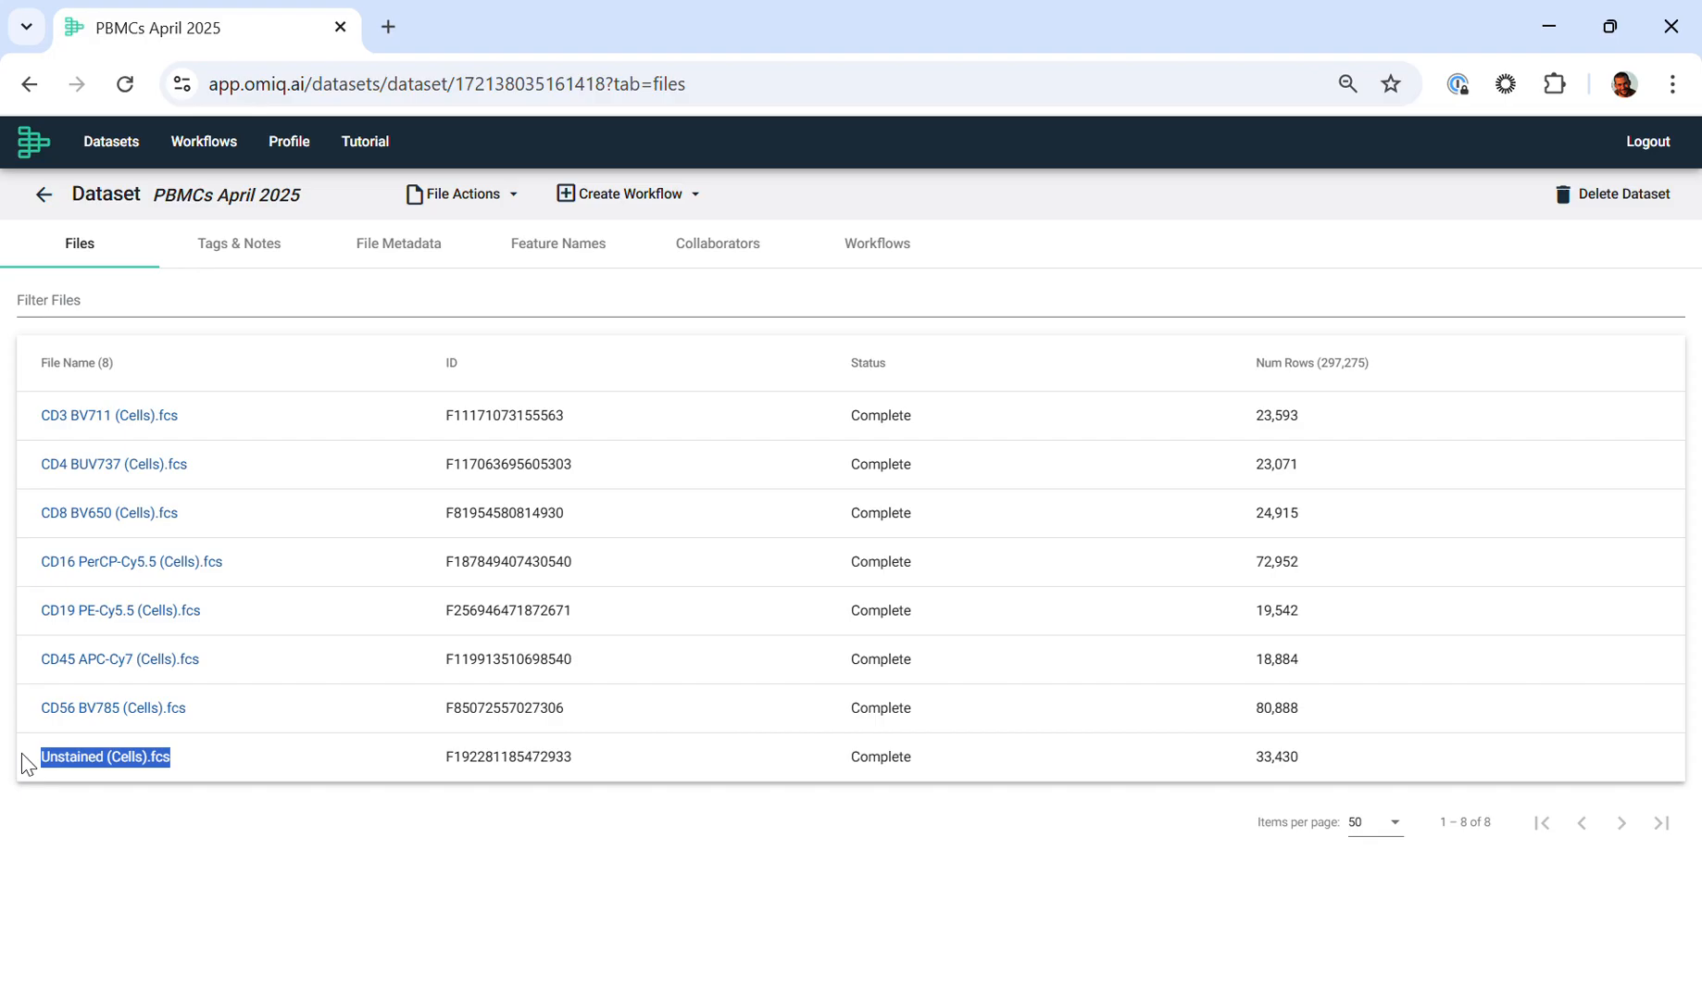
Step: Open the Make Unmixing Matrix task in the dataset's Analysis workflow and move the PBMCs gate label clear of its gate
{"action": "left_click", "coordinate": [878, 244]}
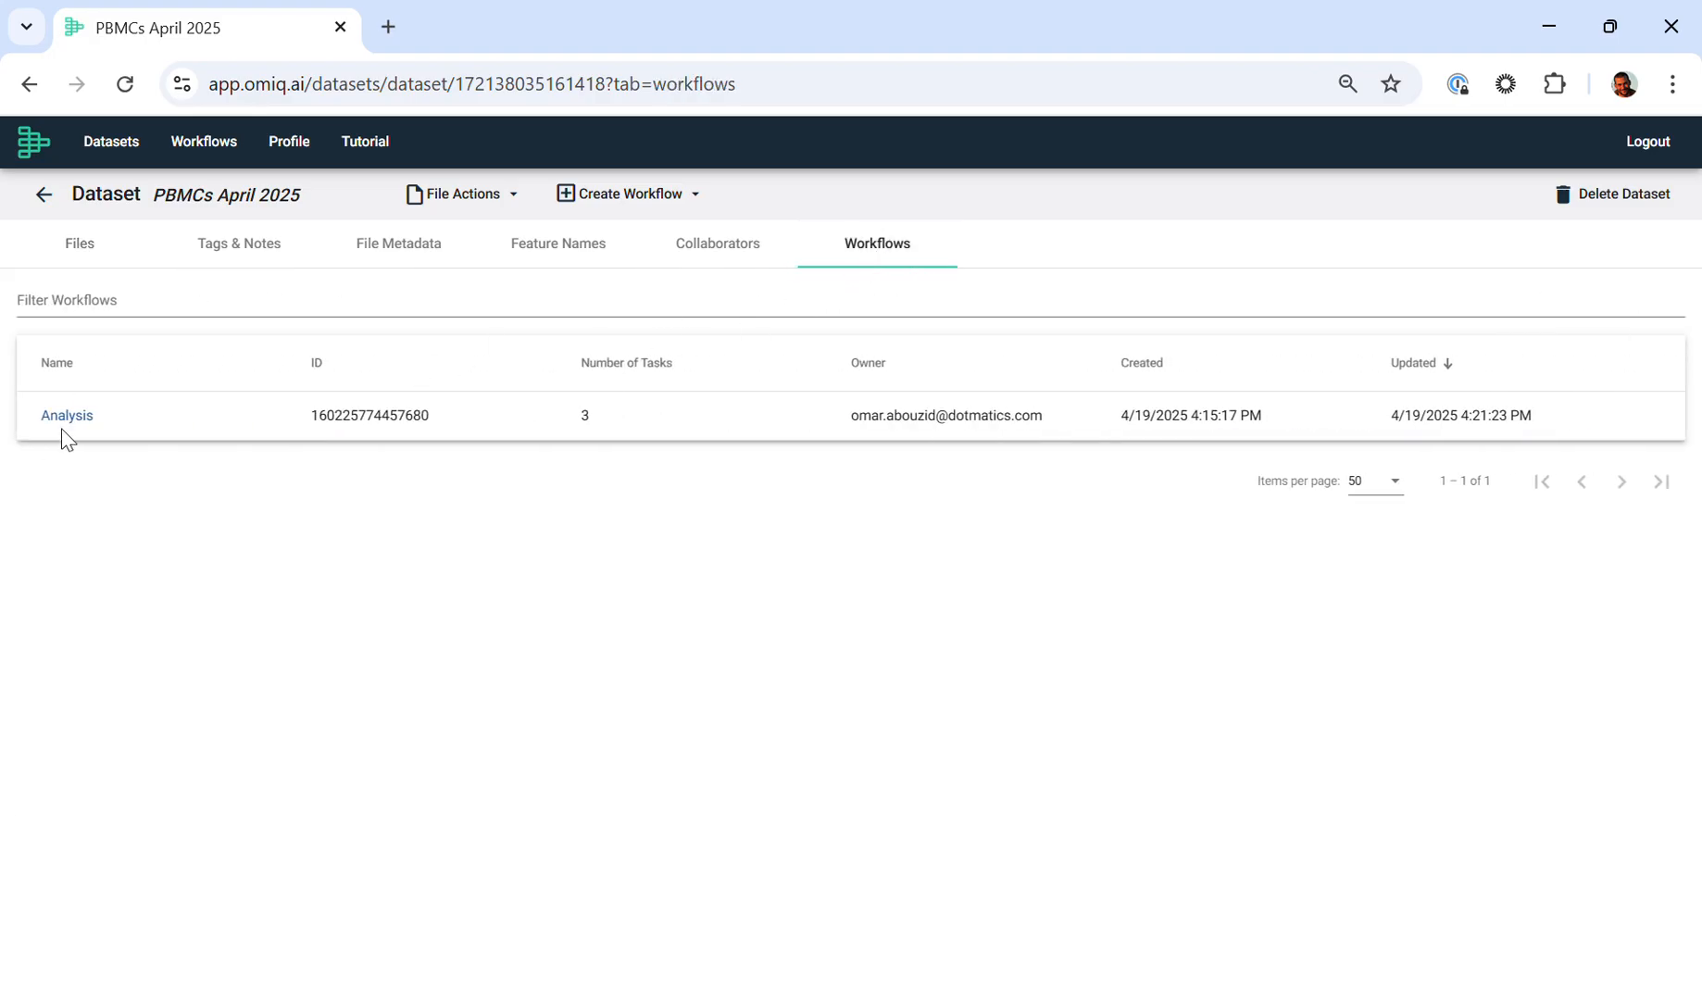
{"action": "left_click", "coordinate": [67, 415]}
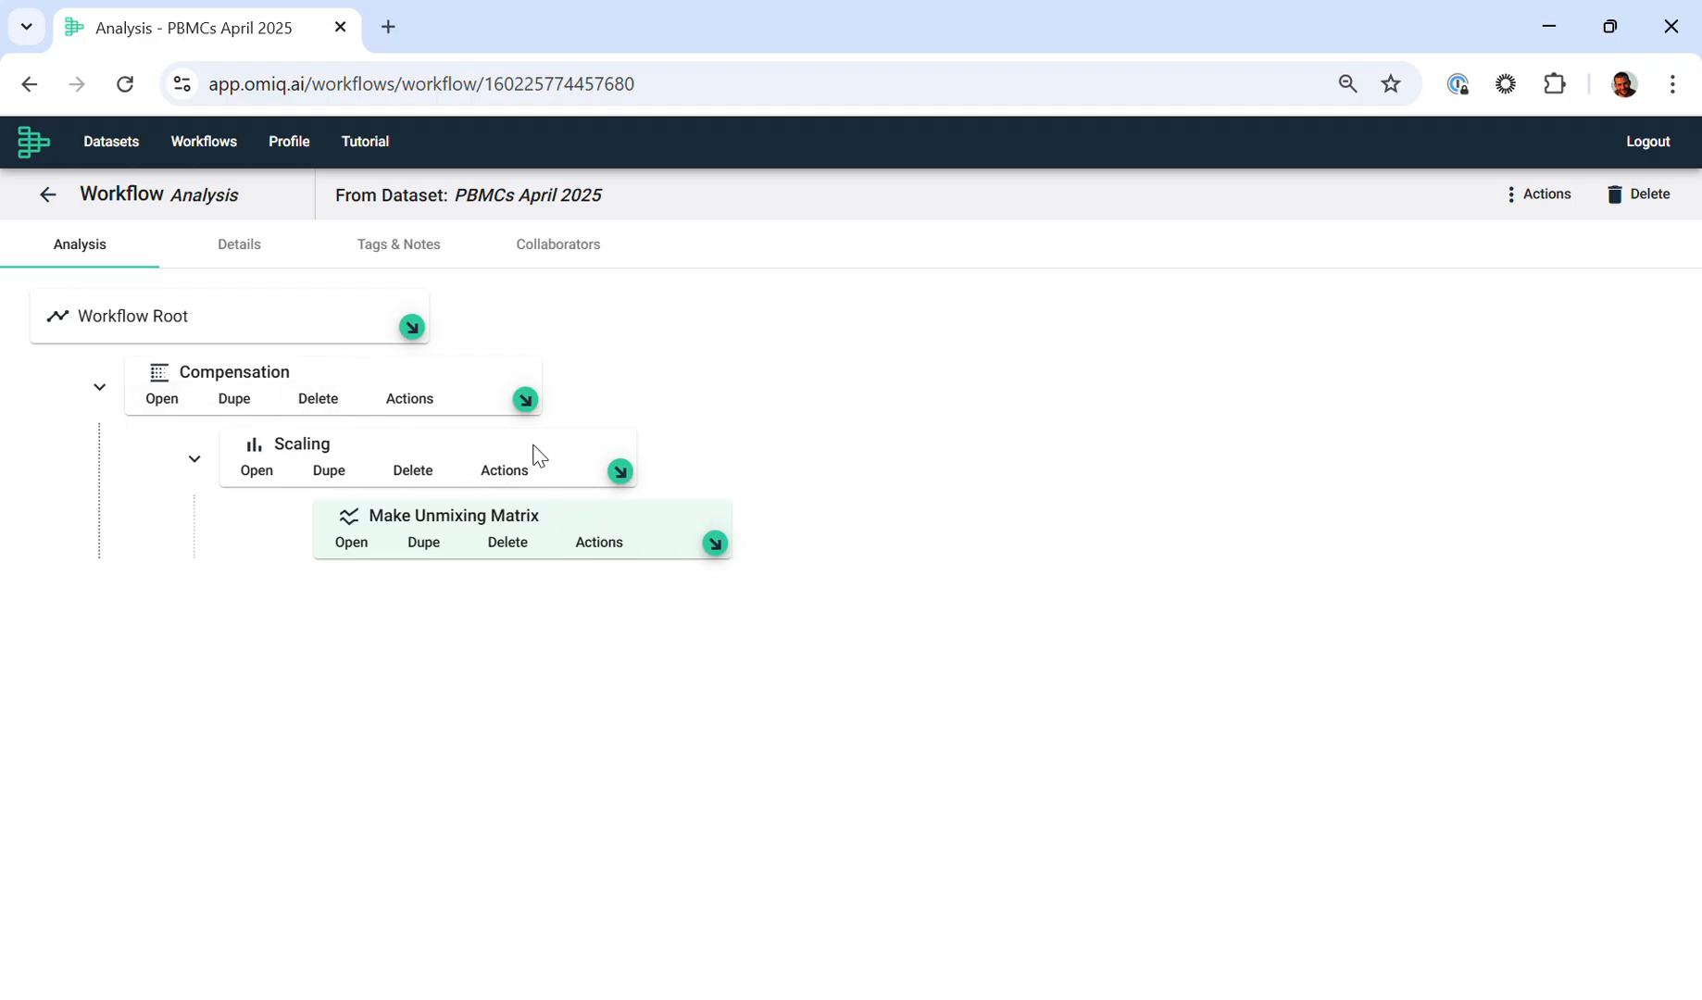
{"action": "left_click", "coordinate": [353, 545]}
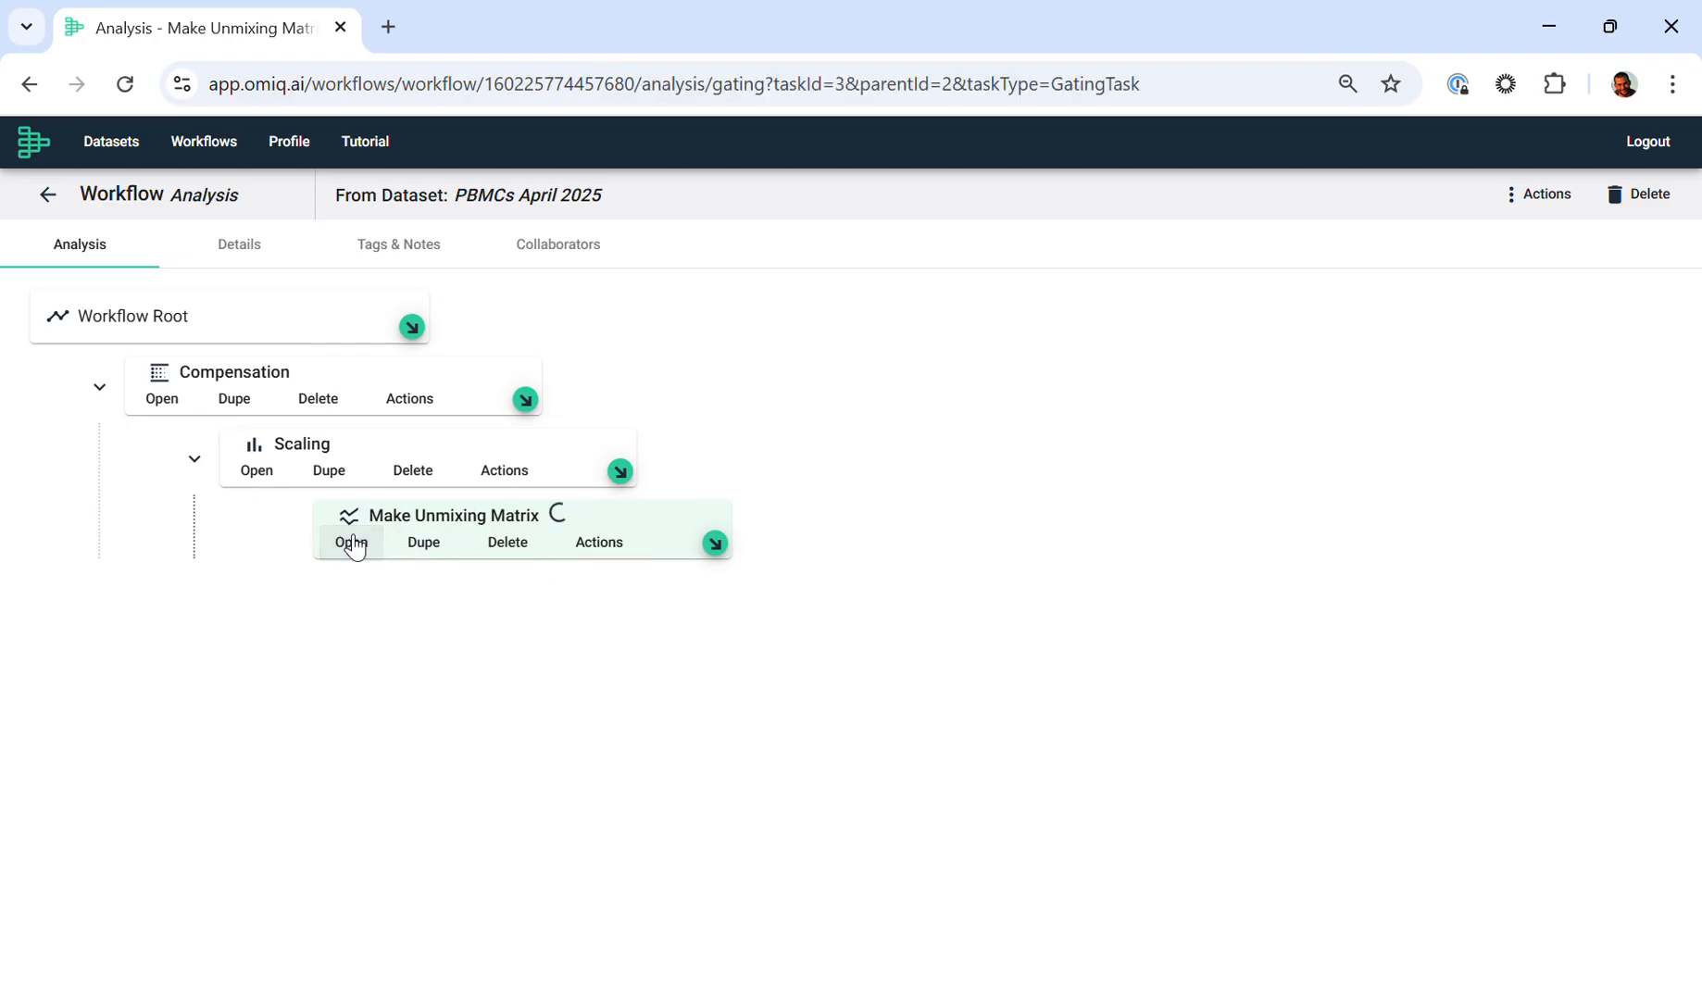
{"action": "left_click", "coordinate": [1406, 206]}
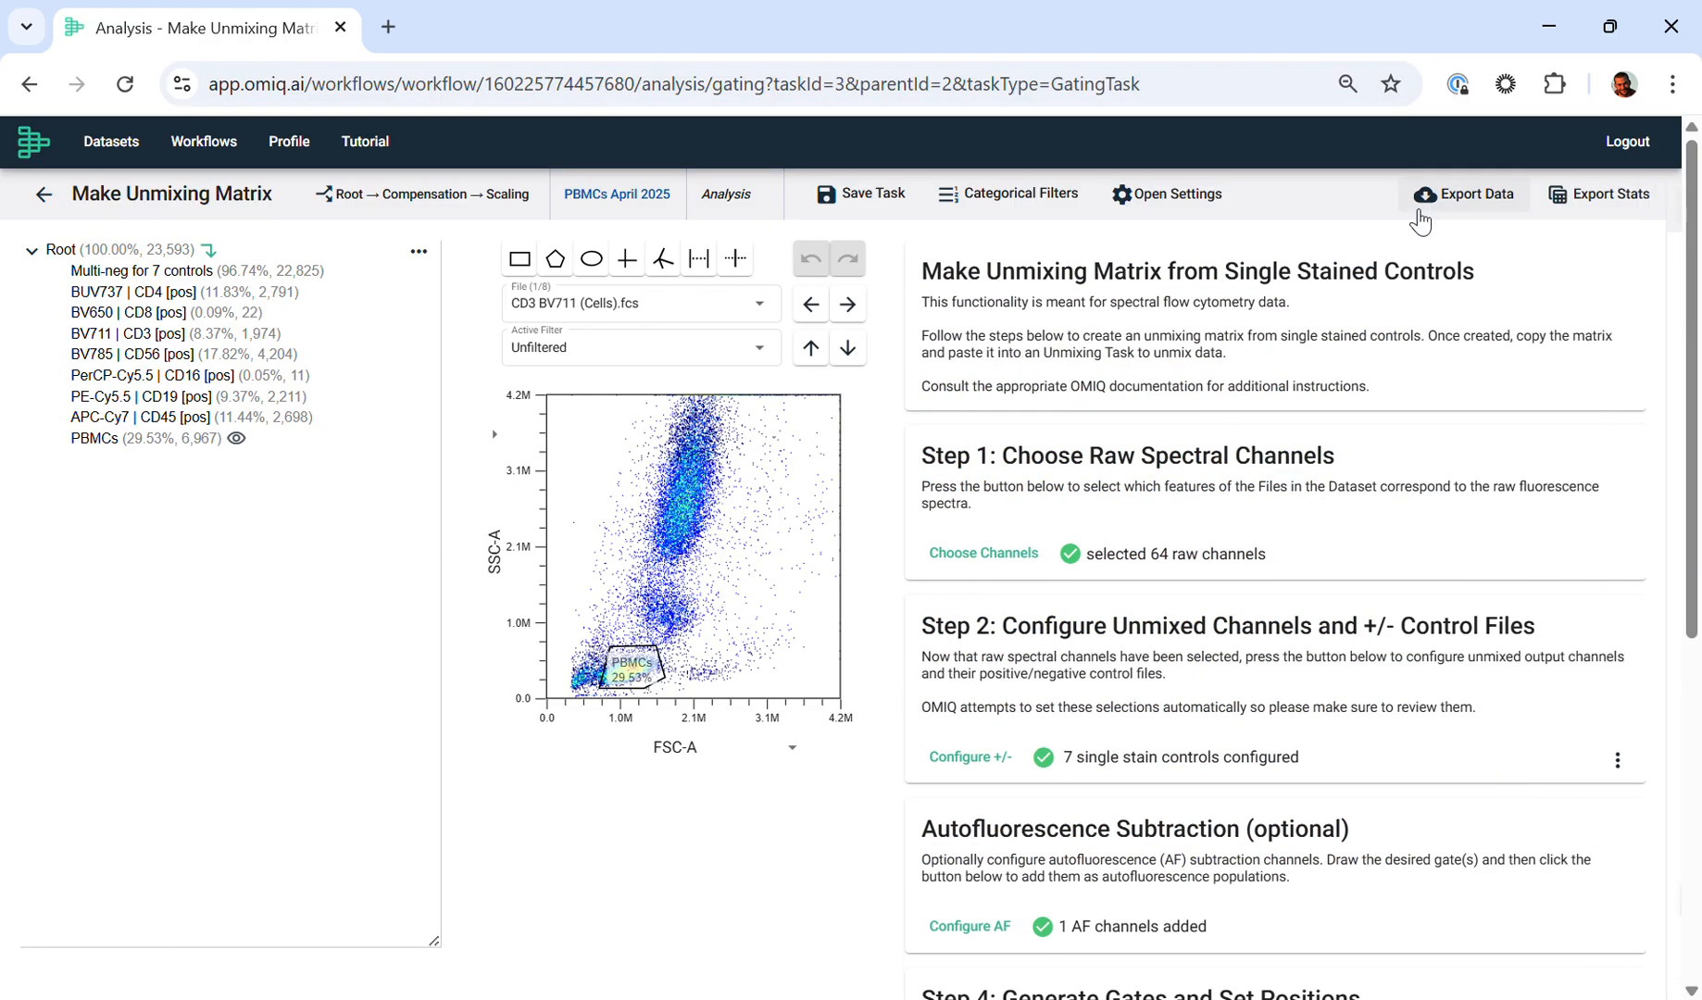
{"action": "left_click_drag", "start_coordinate": [637, 670], "coordinate": [604, 639]}
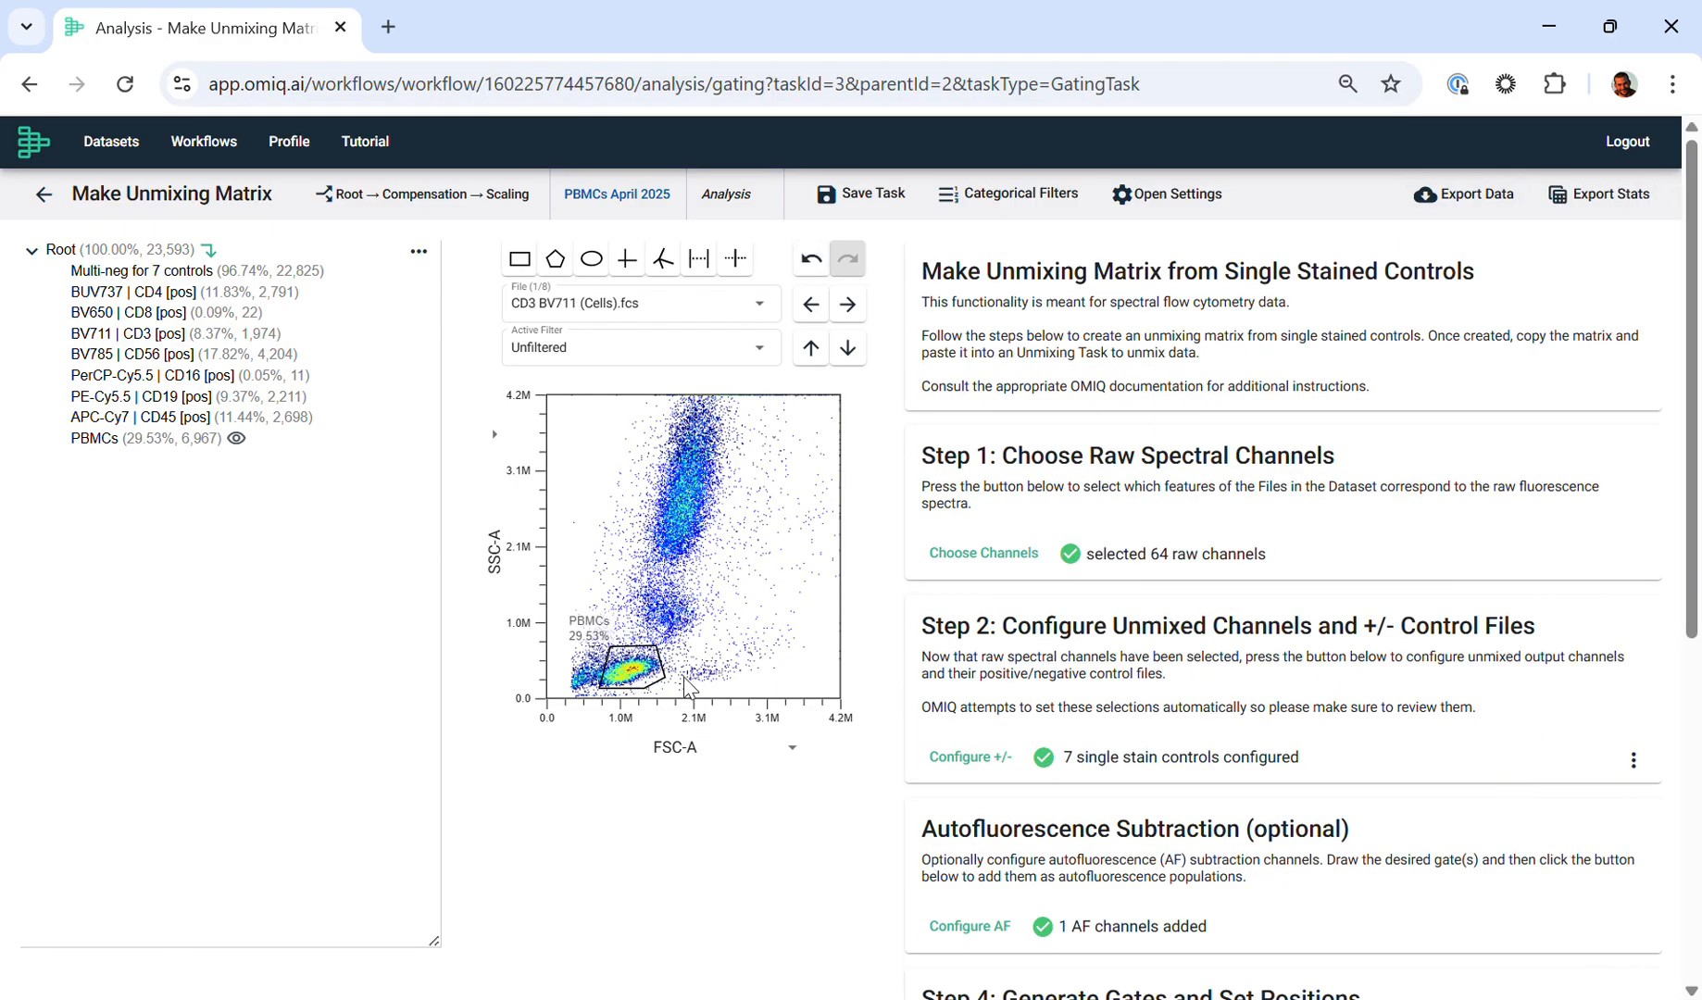
Step: Generate the unmixing matrix from the single-stained controls and validate it with EasyPanel
{"action": "scroll", "coordinate": [1114, 602], "scroll_direction": "down", "scroll_amount": 3}
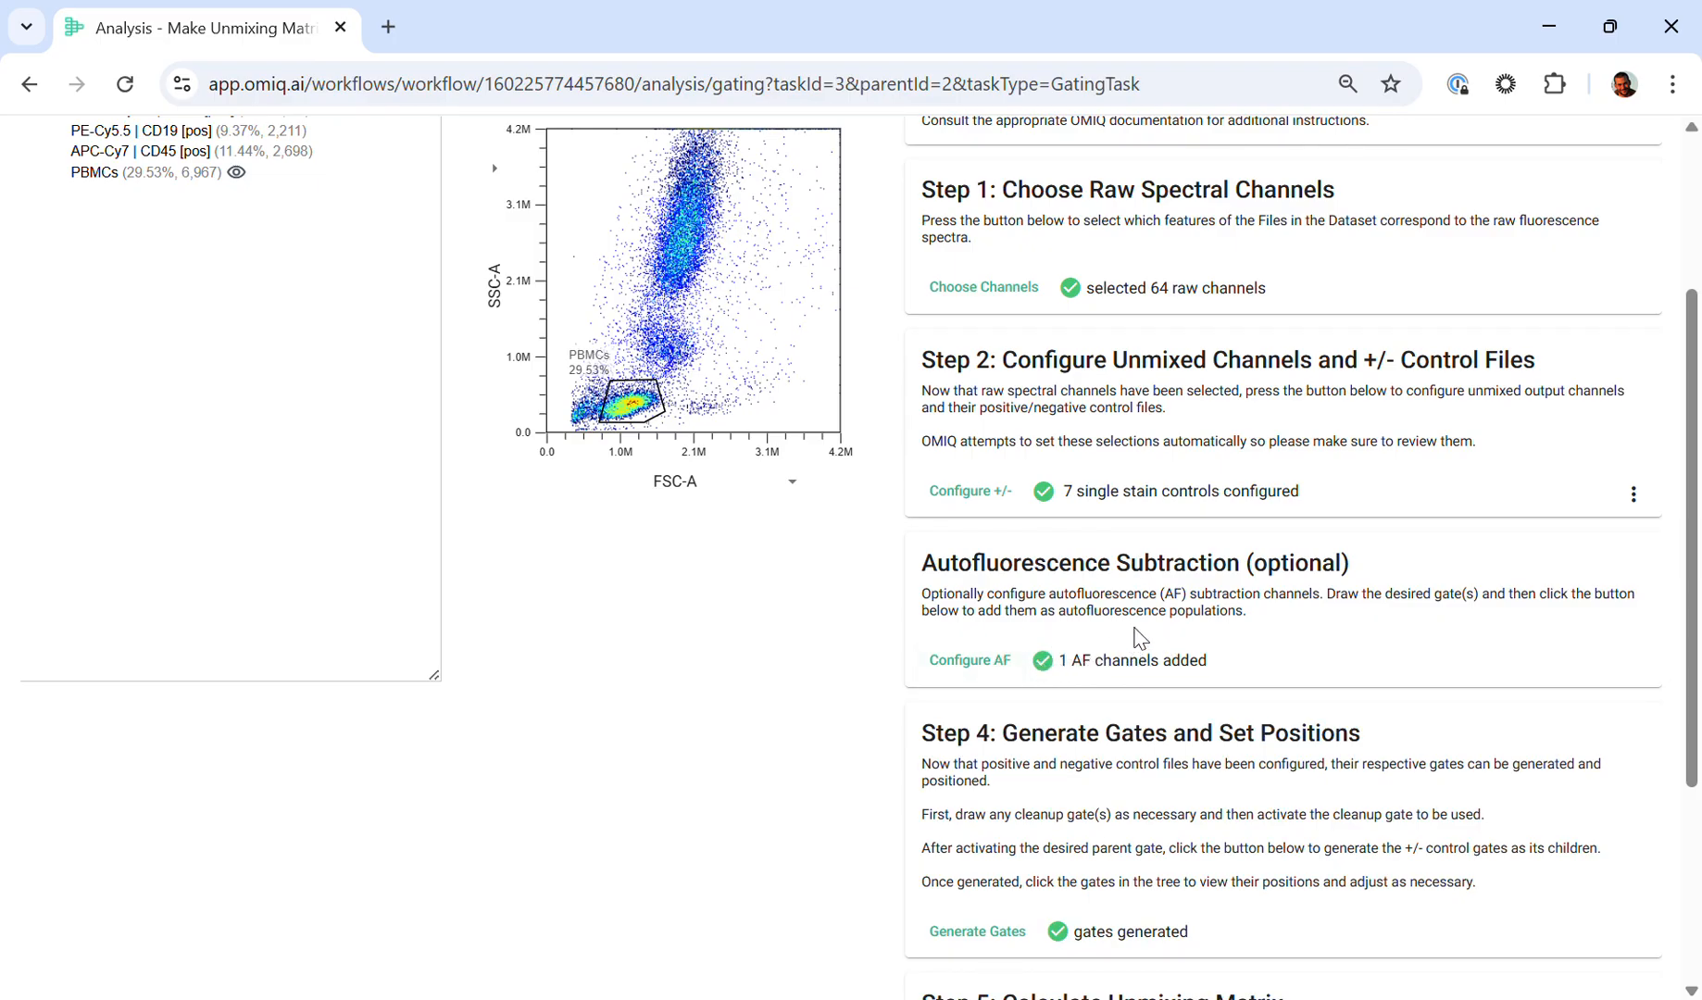
{"action": "scroll", "coordinate": [1136, 639], "scroll_direction": "down", "scroll_amount": 3}
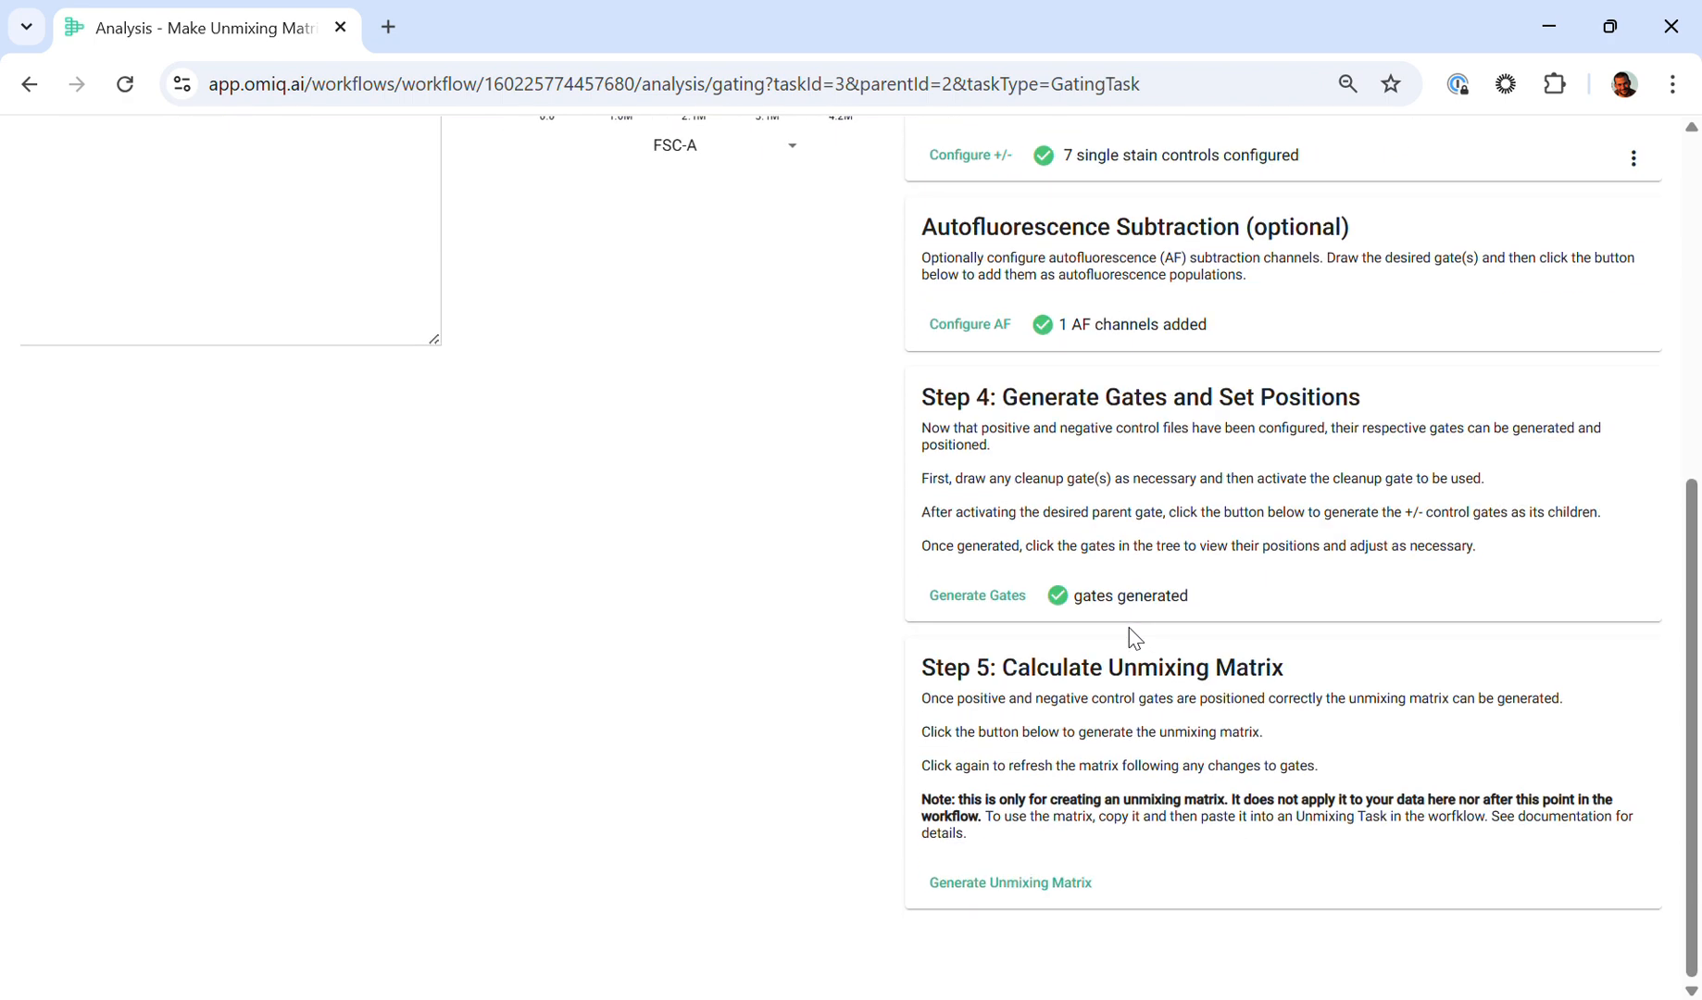
{"action": "left_click", "coordinate": [1026, 886]}
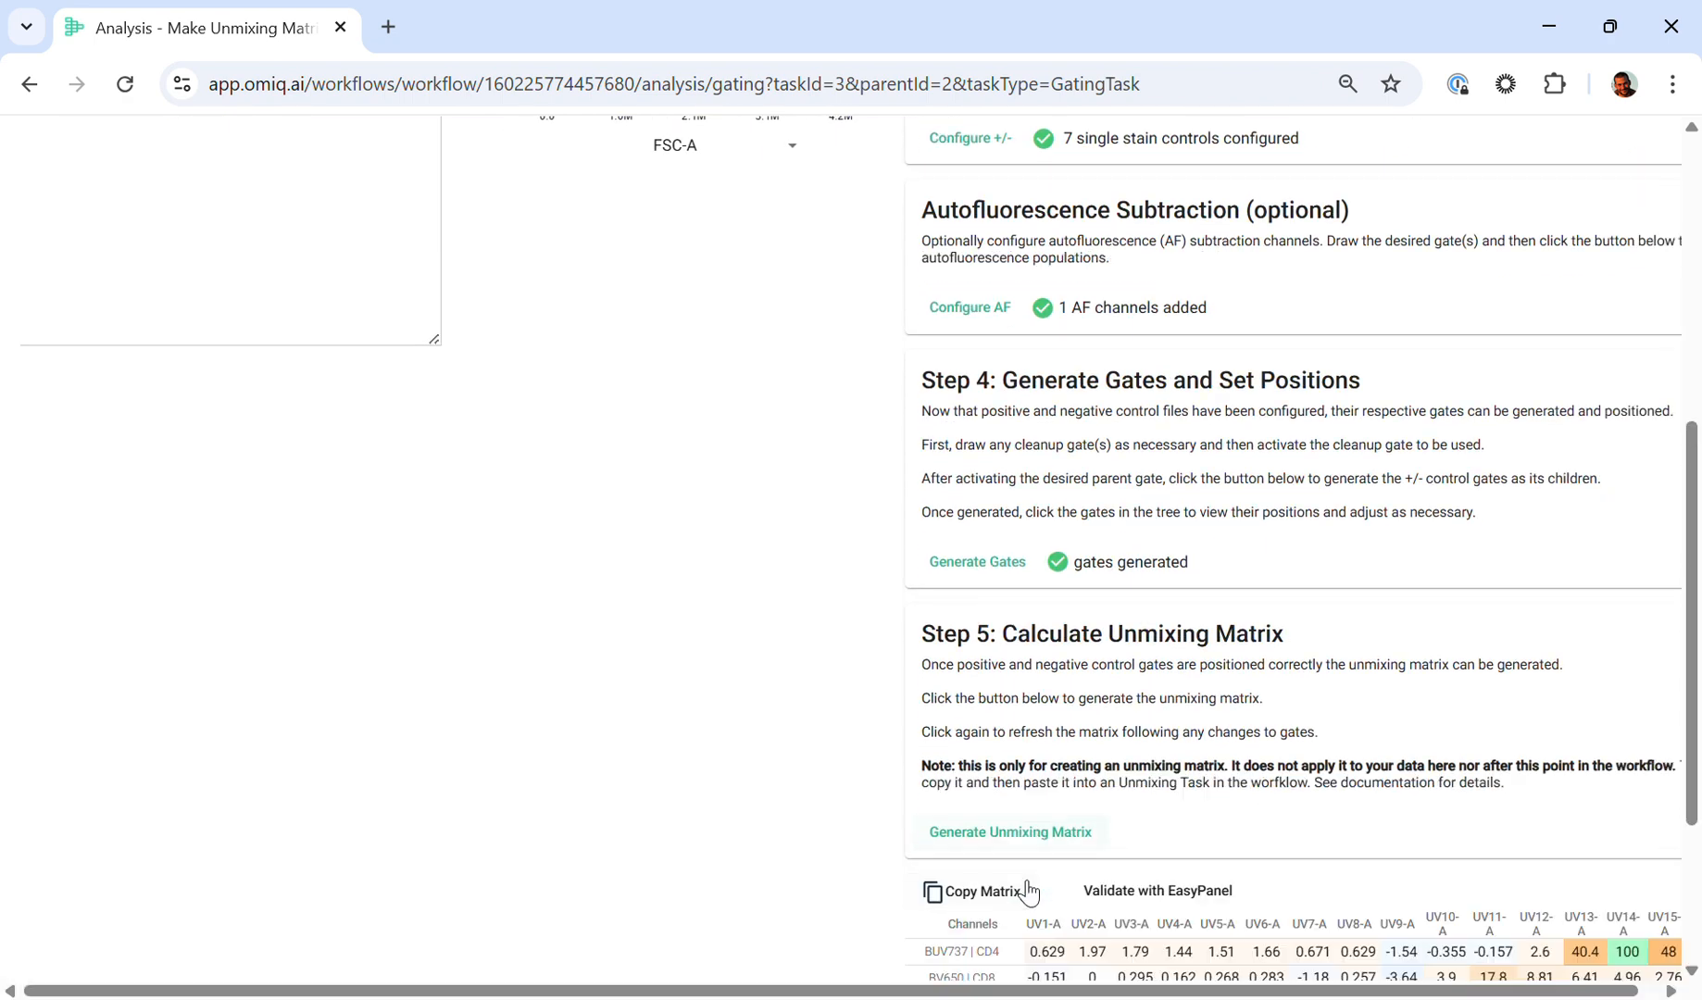
{"action": "scroll", "coordinate": [1028, 891], "scroll_direction": "down", "scroll_amount": 3}
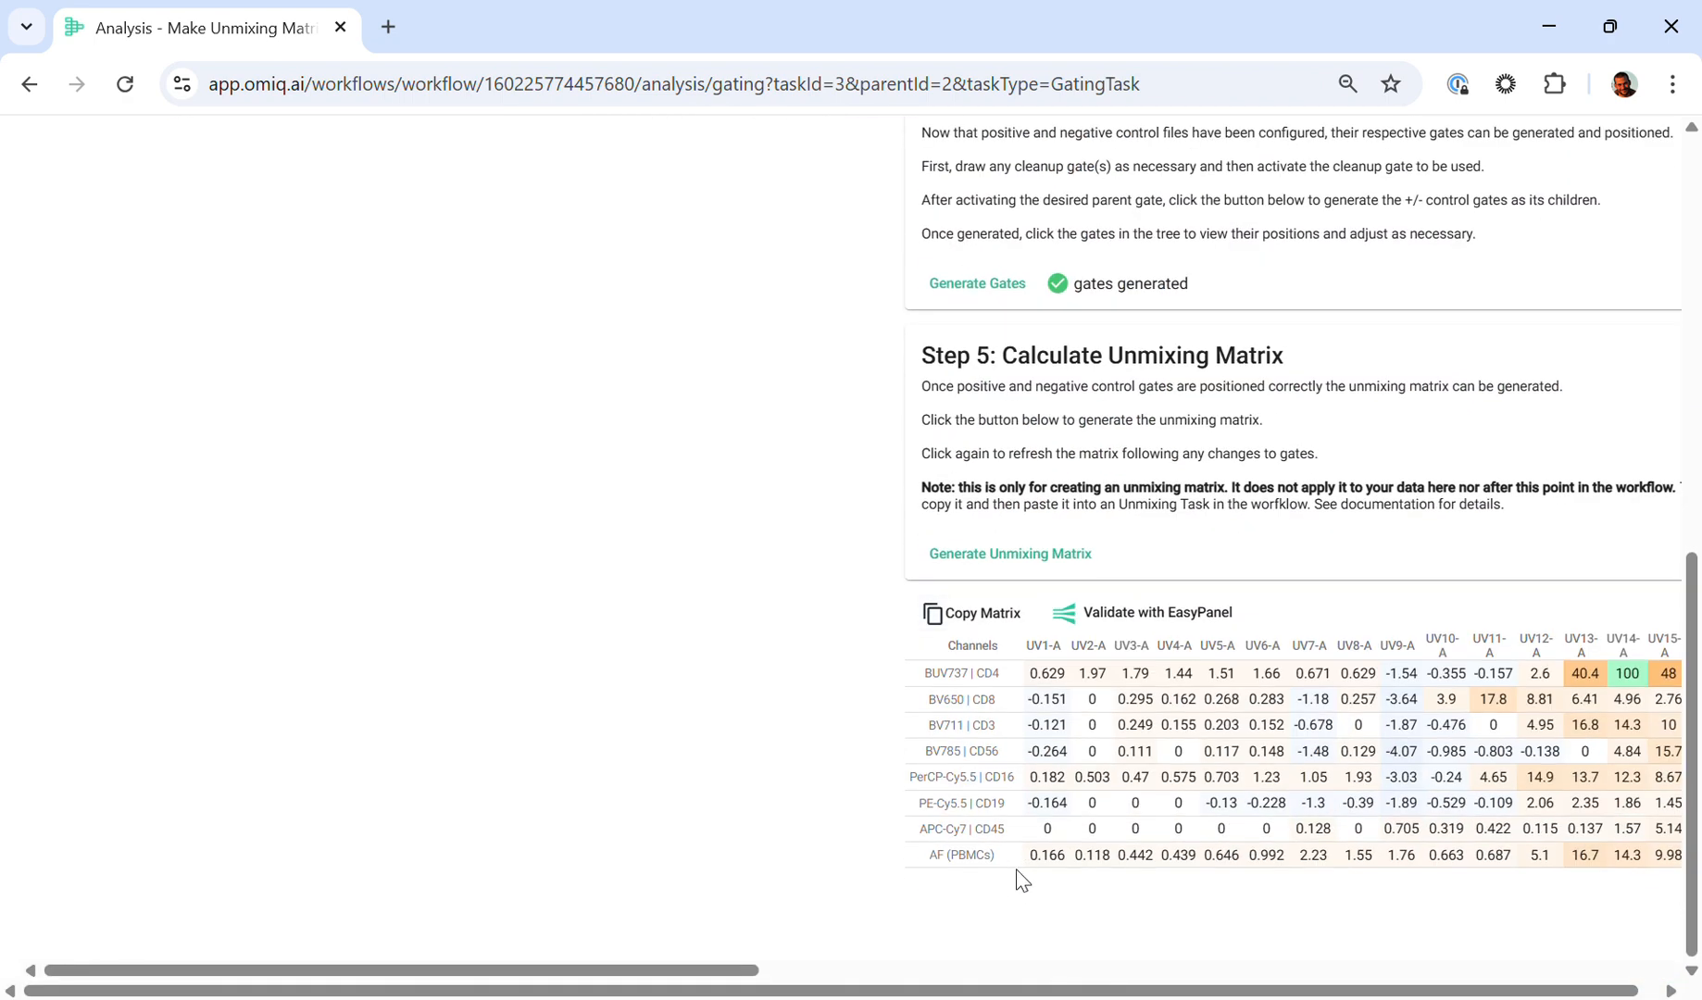
{"action": "left_click", "coordinate": [1116, 615]}
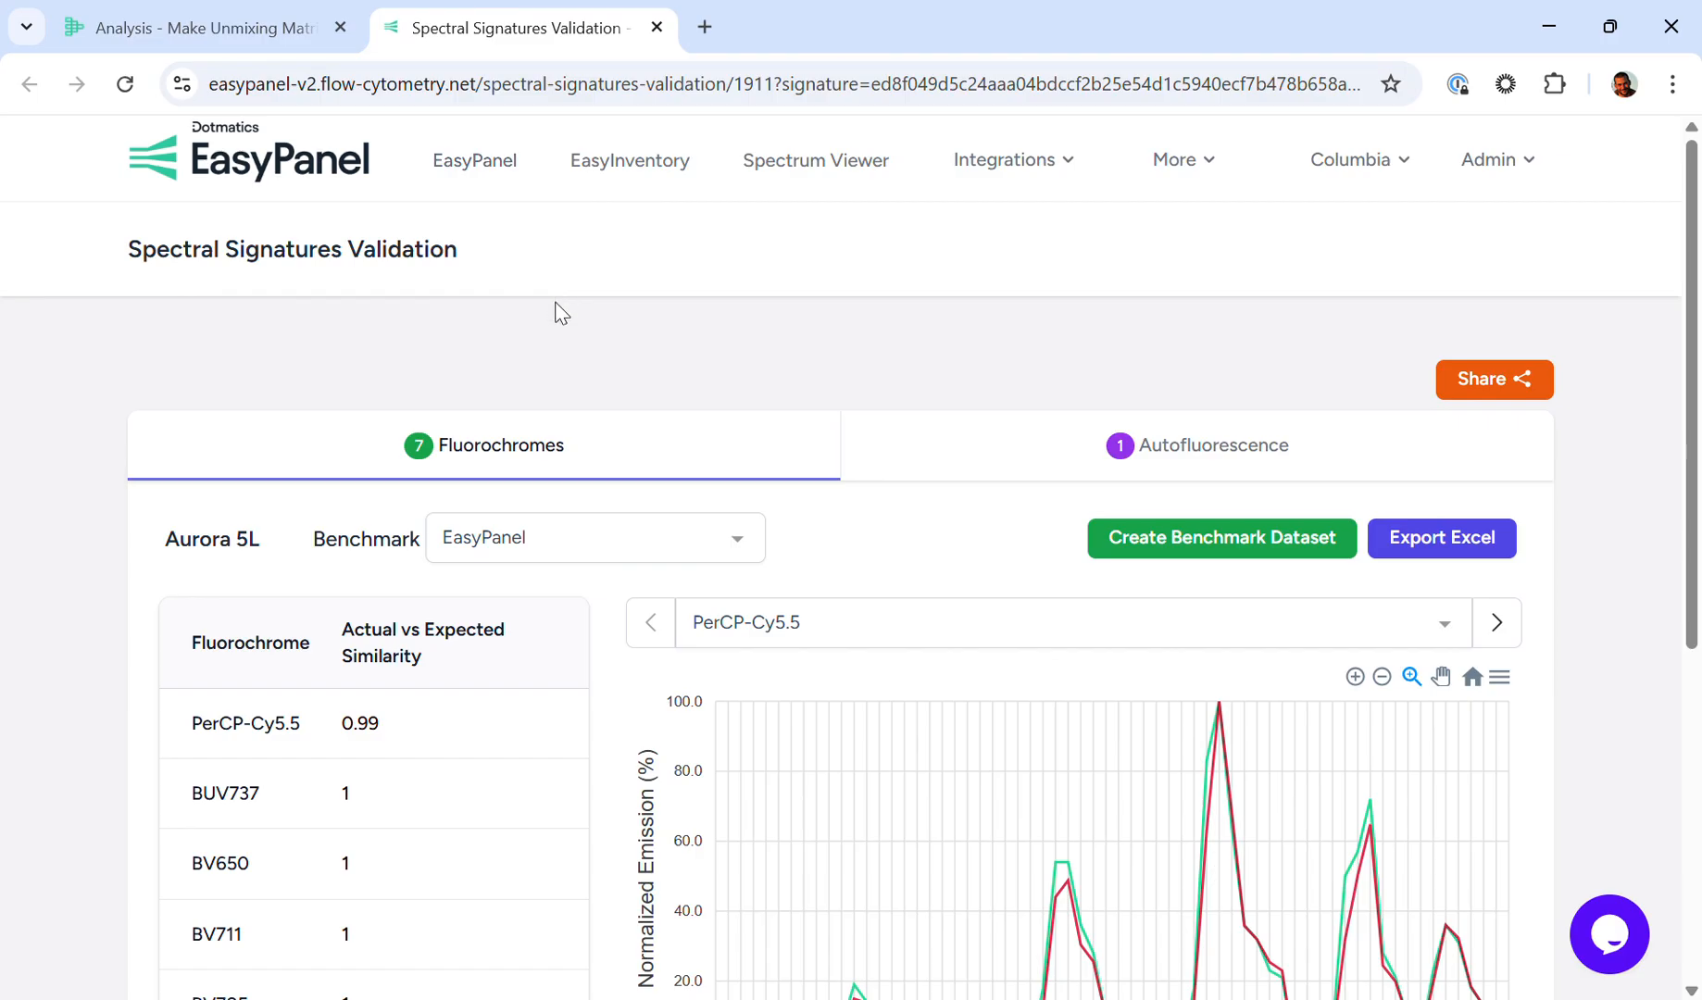
Step: Create a benchmark dataset from the validation result, named "Spectral Signatures Benchmark" followed by the person's first name and "Demo", and dismiss the notification
{"action": "scroll", "coordinate": [315, 350], "scroll_direction": "down", "scroll_amount": 2}
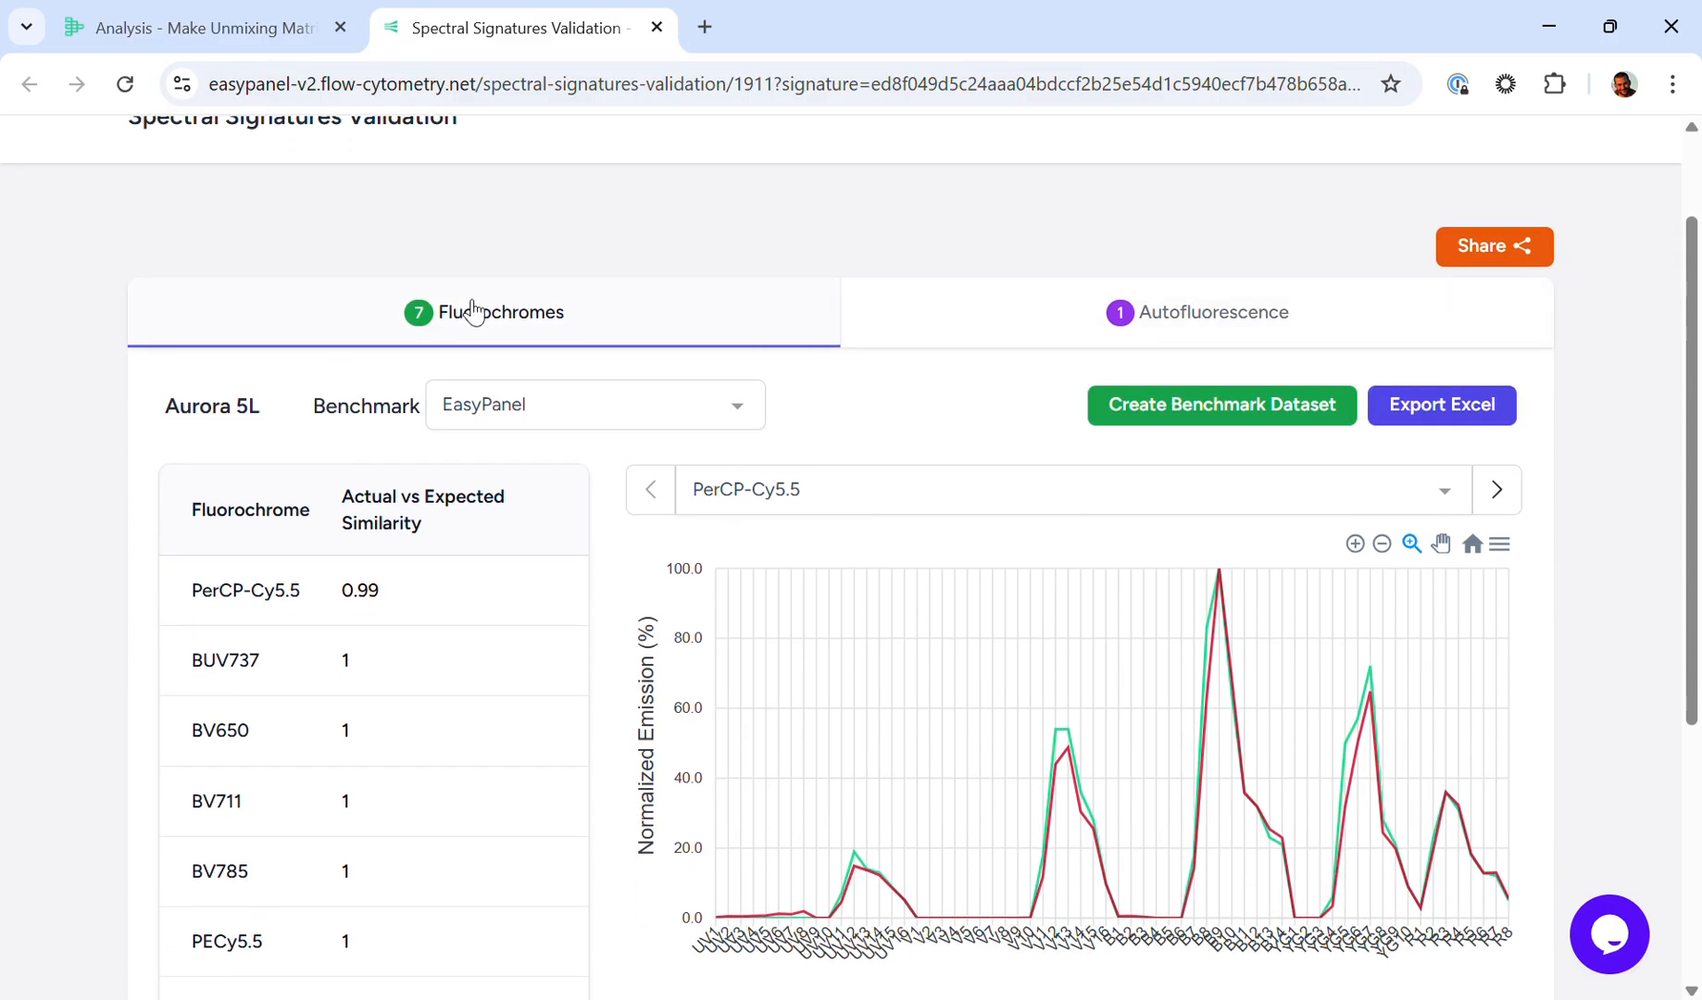
{"action": "scroll", "coordinate": [472, 380], "scroll_direction": "down", "scroll_amount": 1}
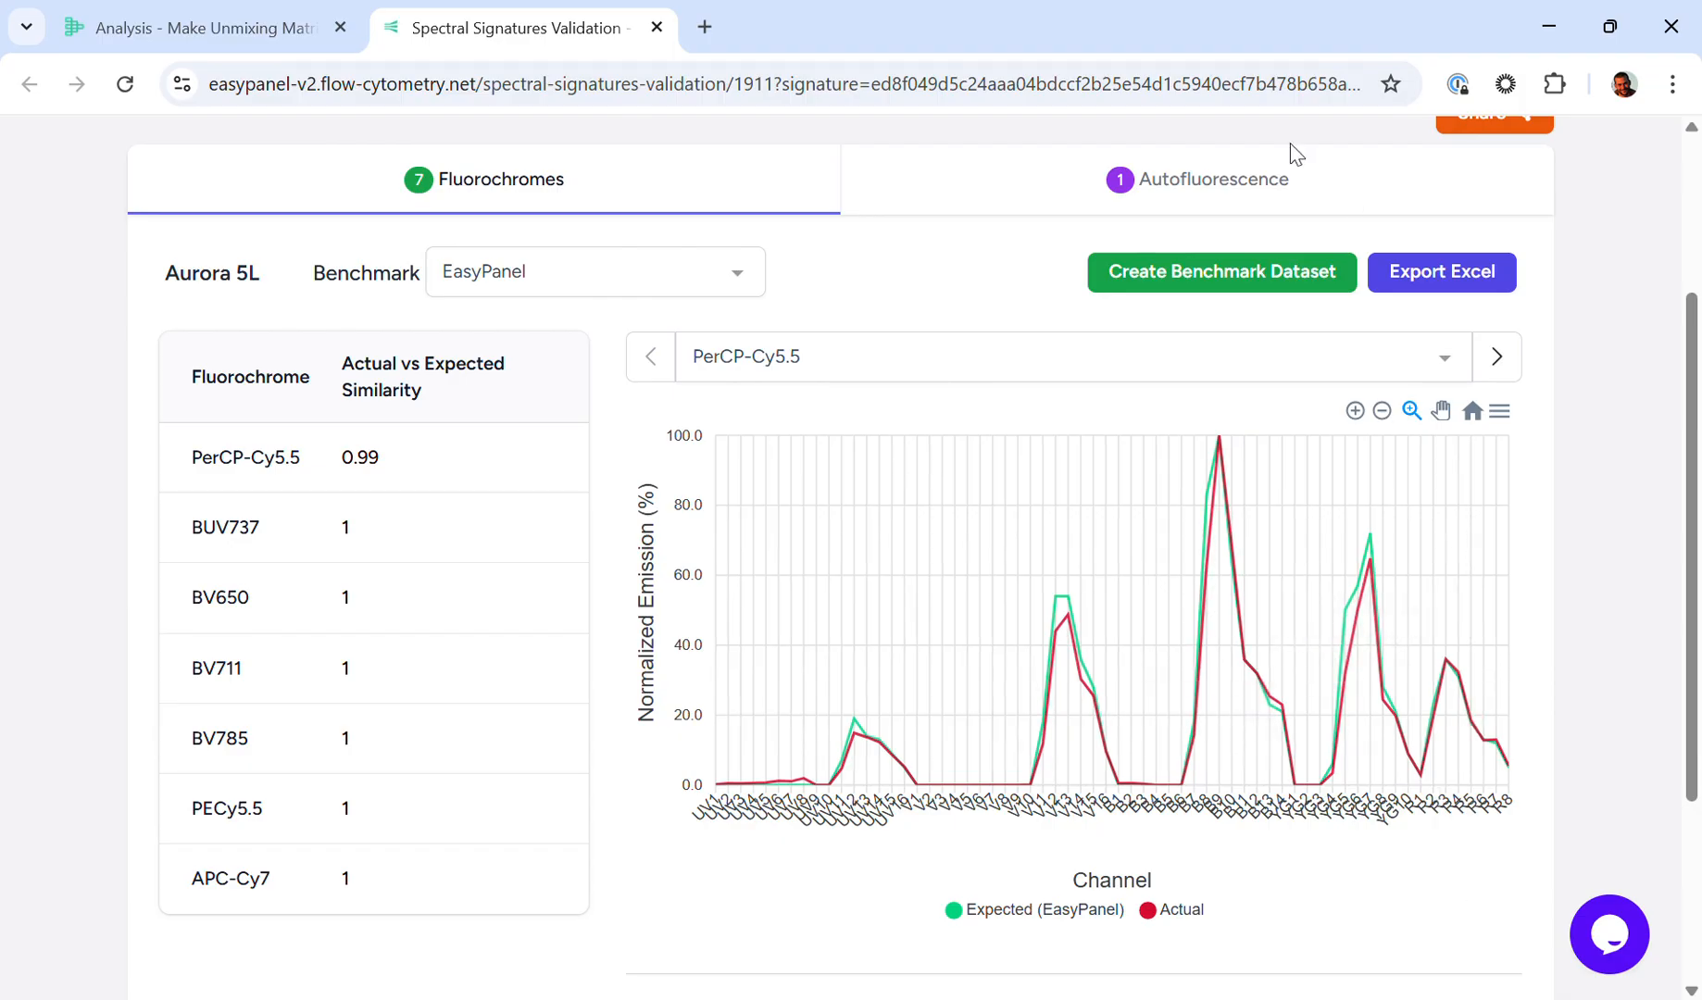
{"action": "left_click", "coordinate": [1179, 280]}
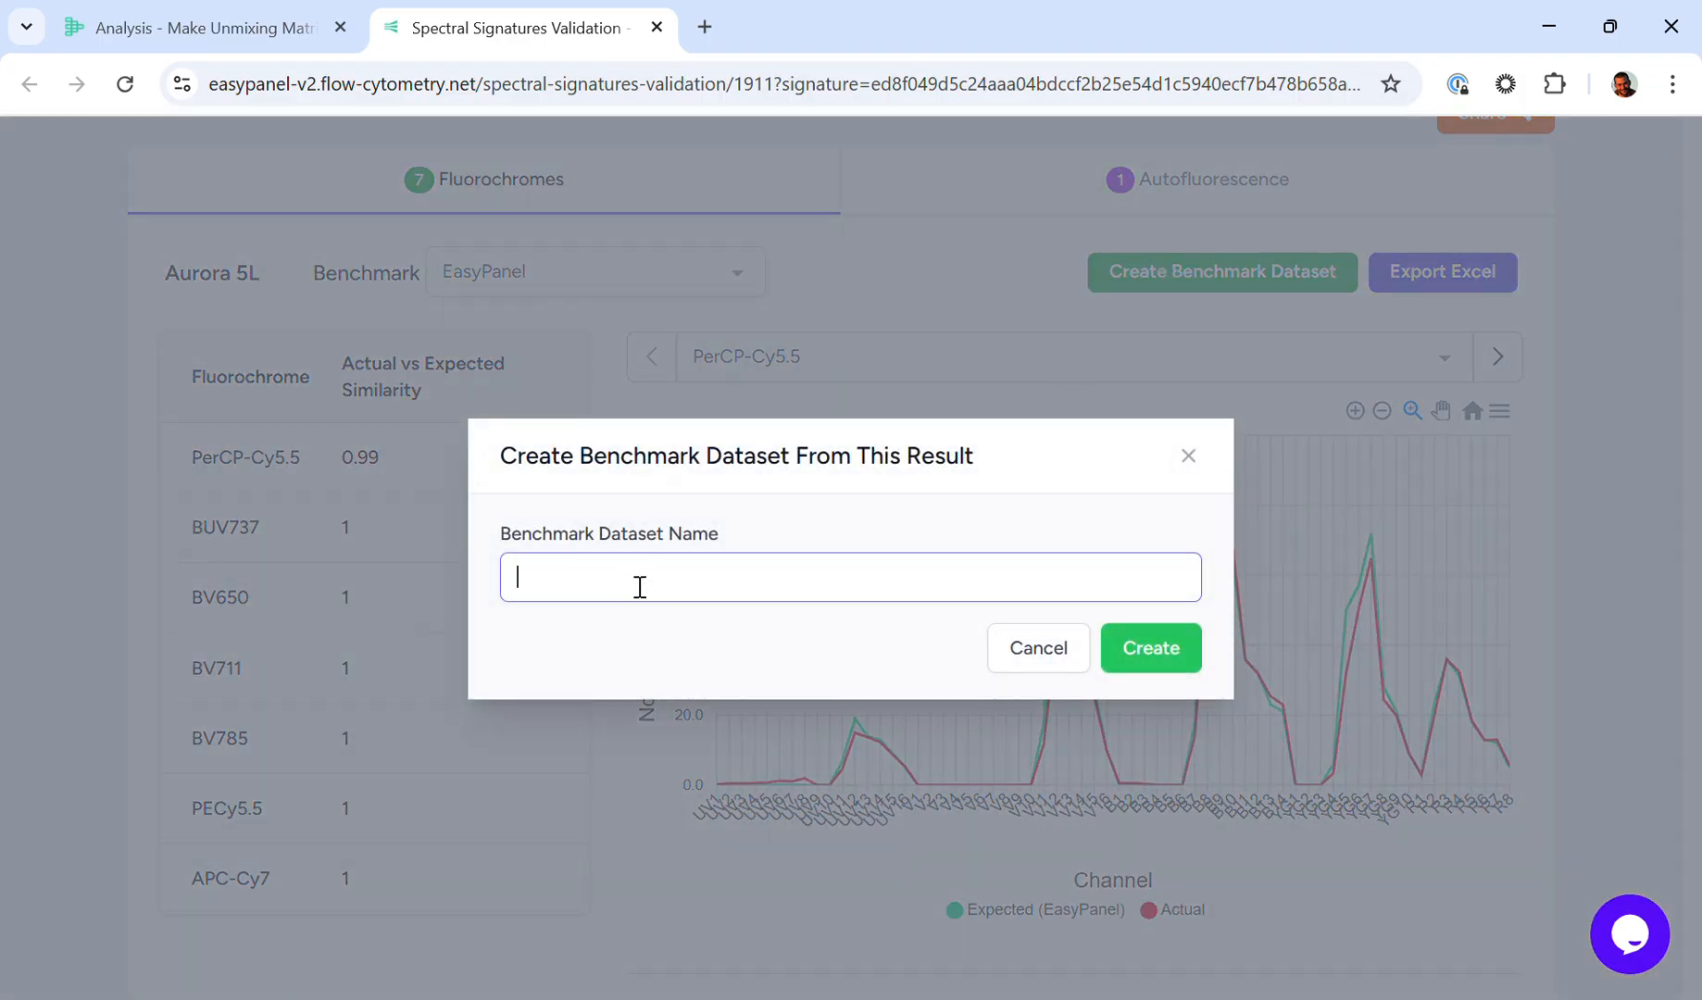
{"action": "type", "text": "Spectral Signatures Benchmark Omar Demo"}
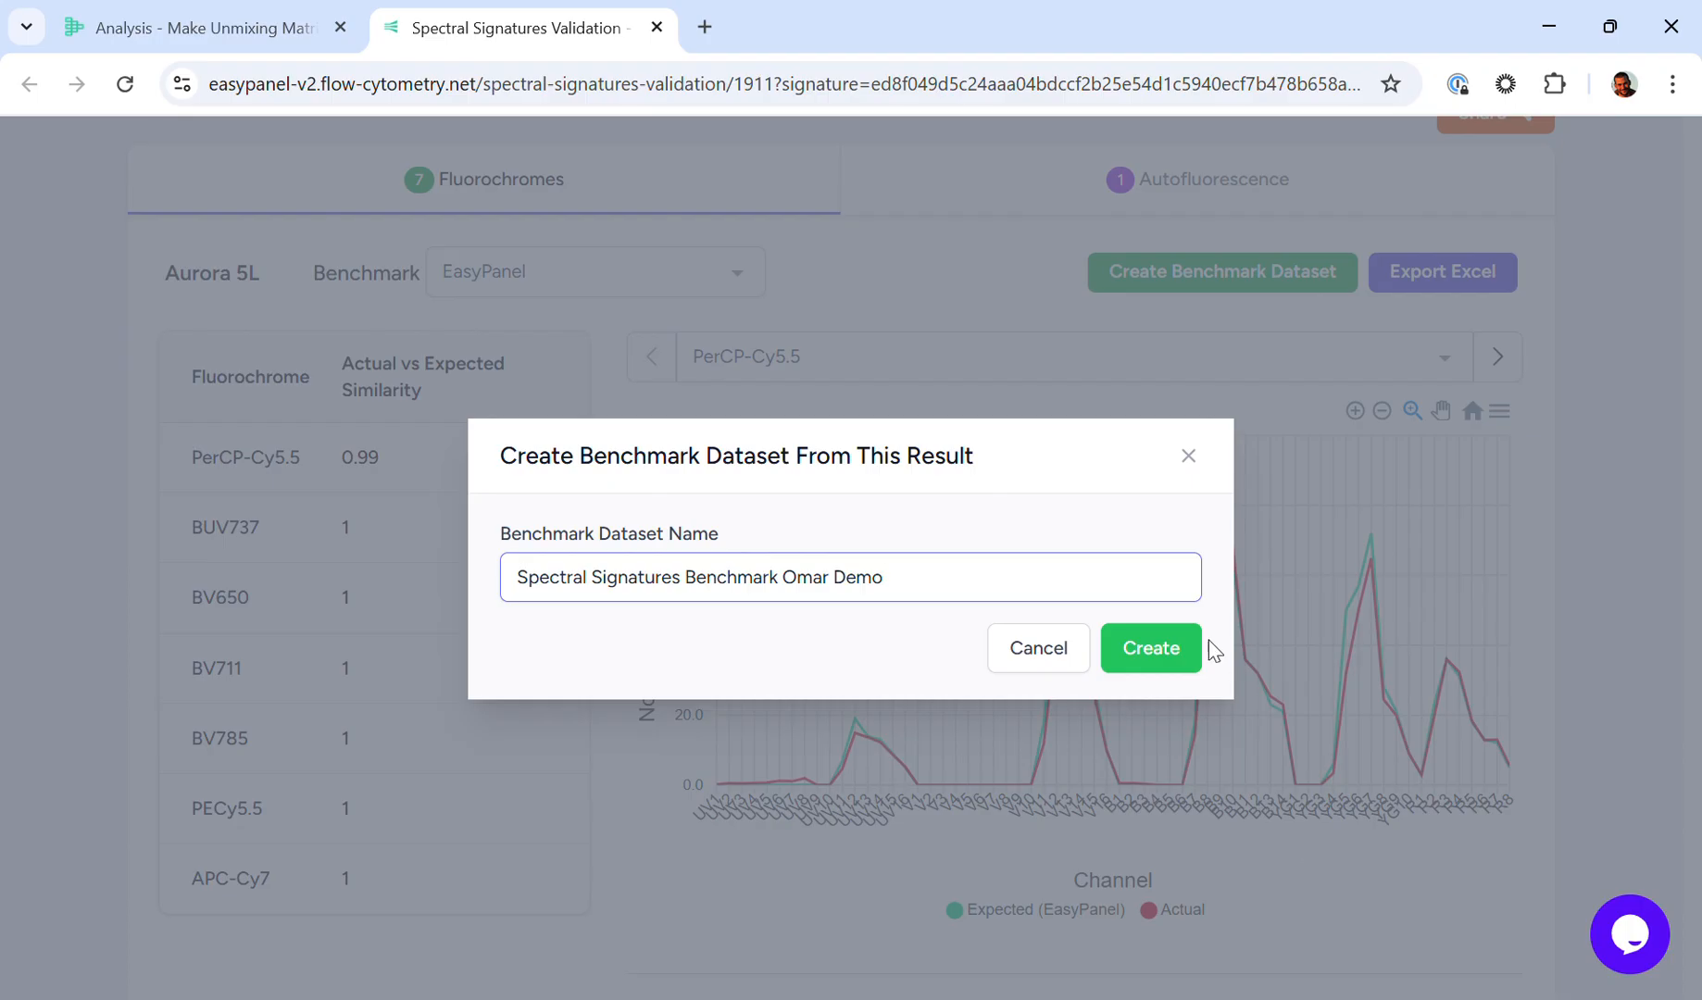
{"action": "left_click", "coordinate": [1173, 645]}
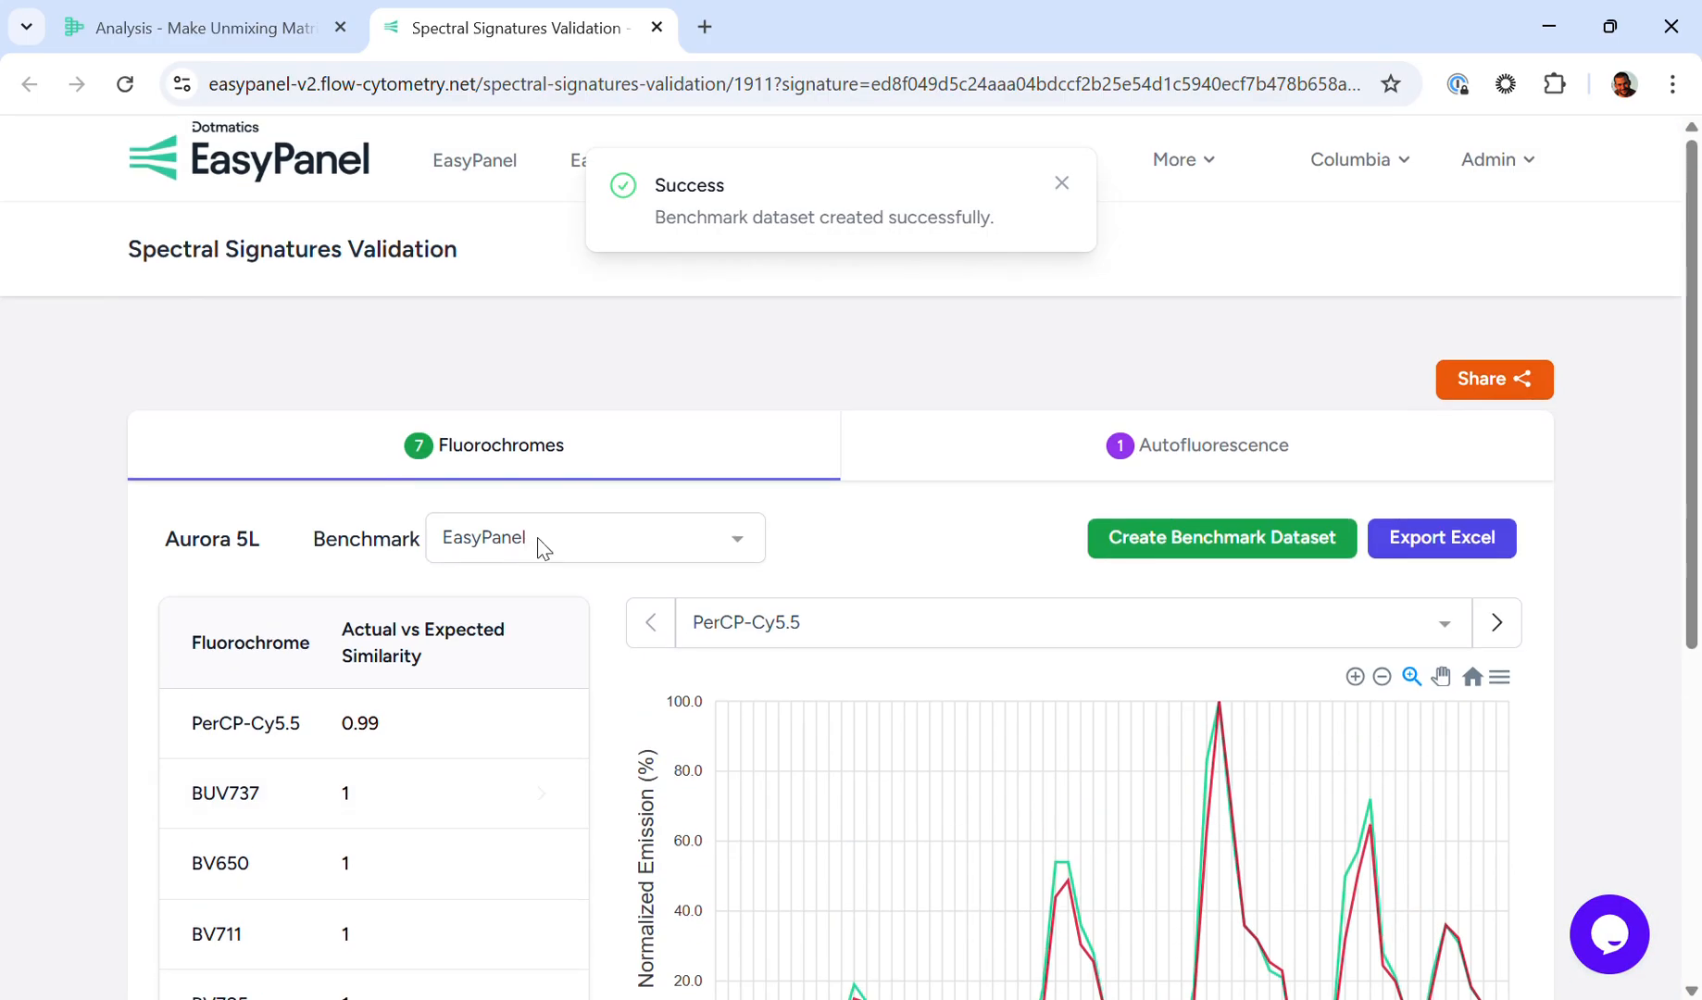
{"action": "left_click", "coordinate": [1057, 185]}
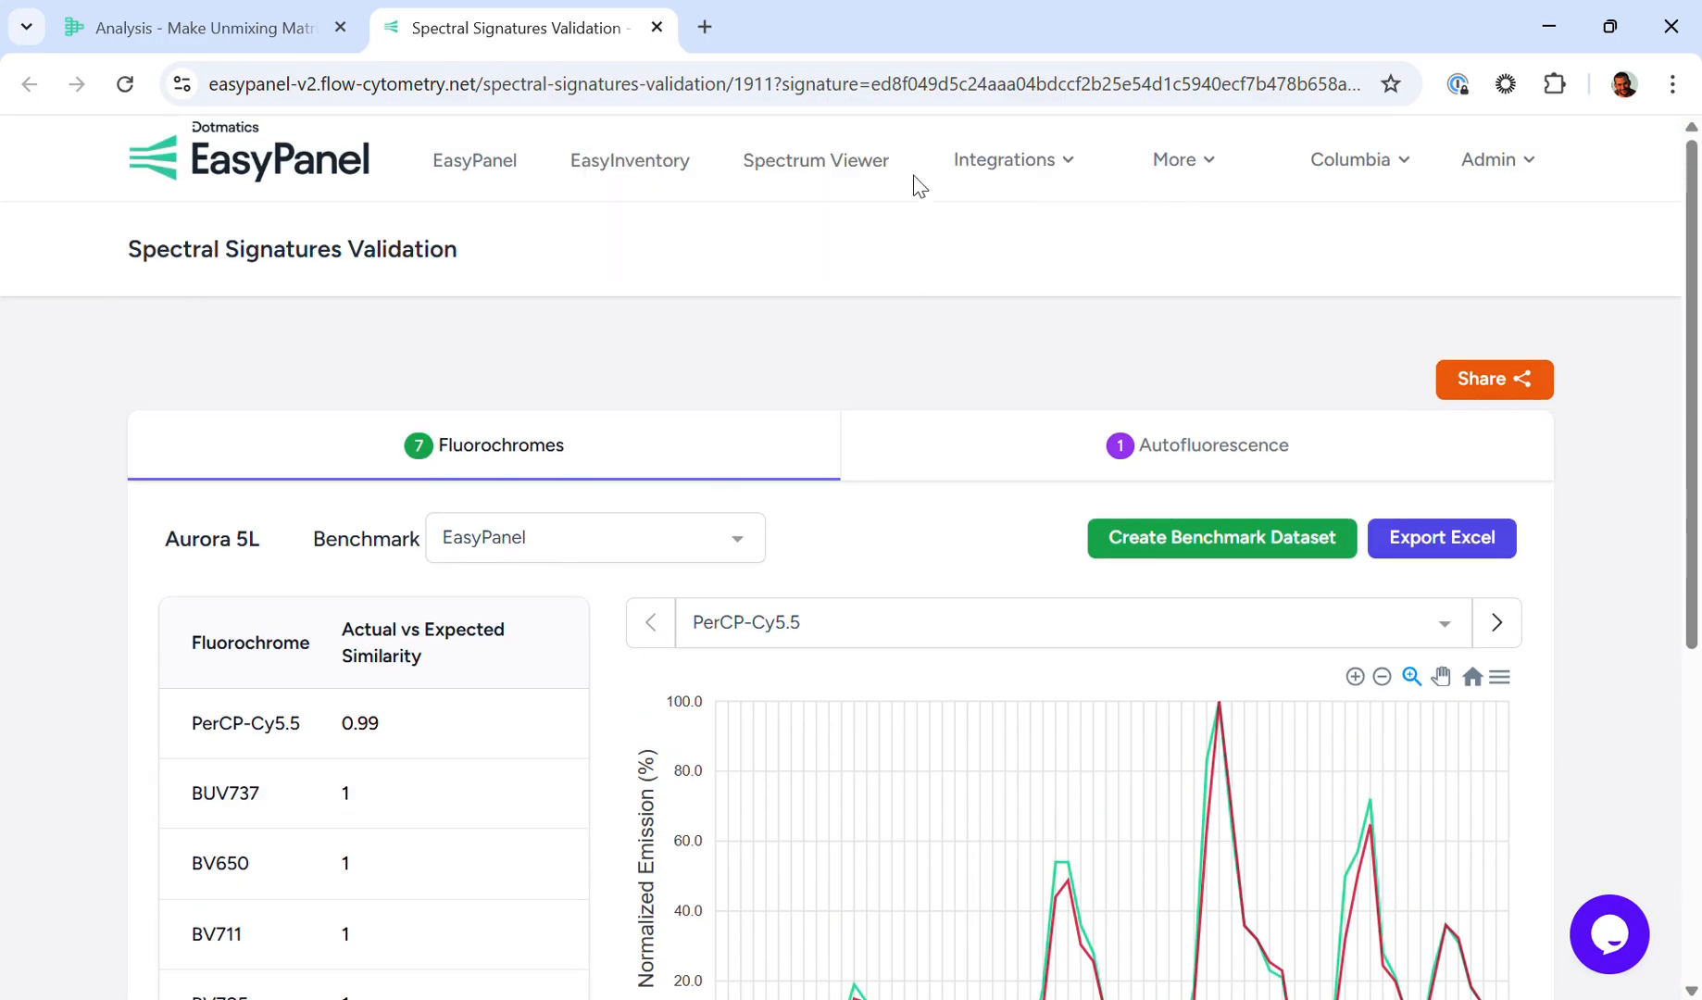
Step: Open the Spectral Signature Benchmarks page and bring it to the front
{"action": "left_click", "coordinate": [1169, 165]}
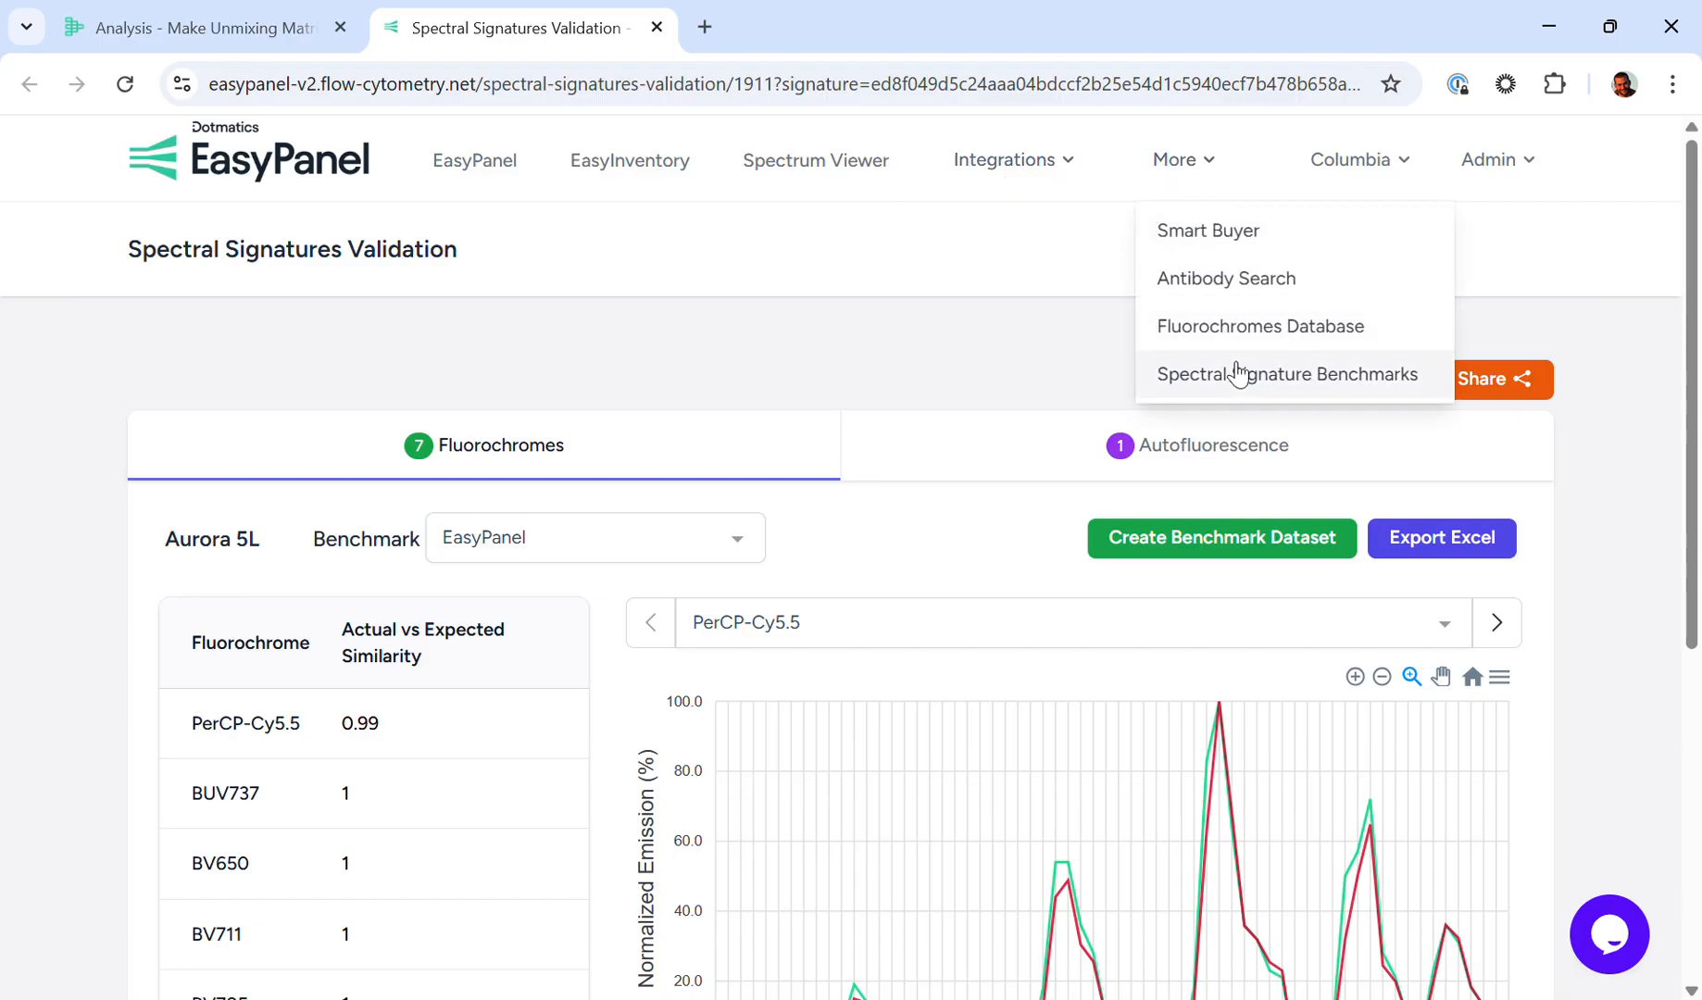
{"action": "left_click", "coordinate": [1305, 376]}
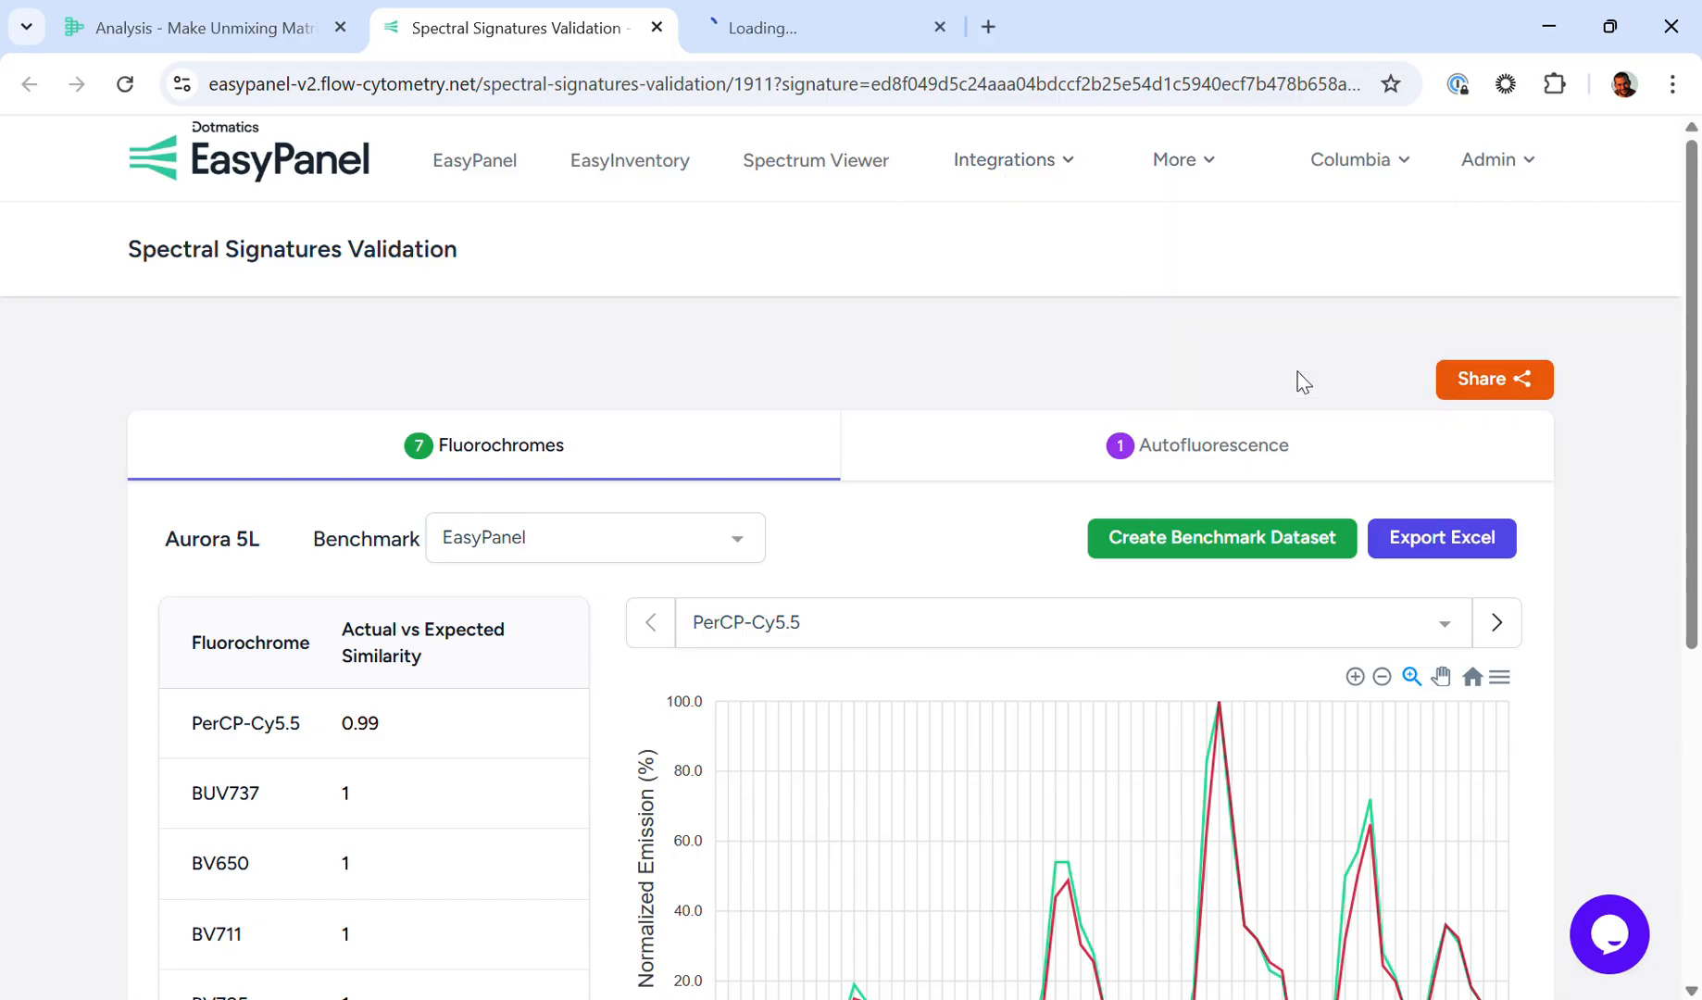
{"action": "left_click", "coordinate": [788, 24]}
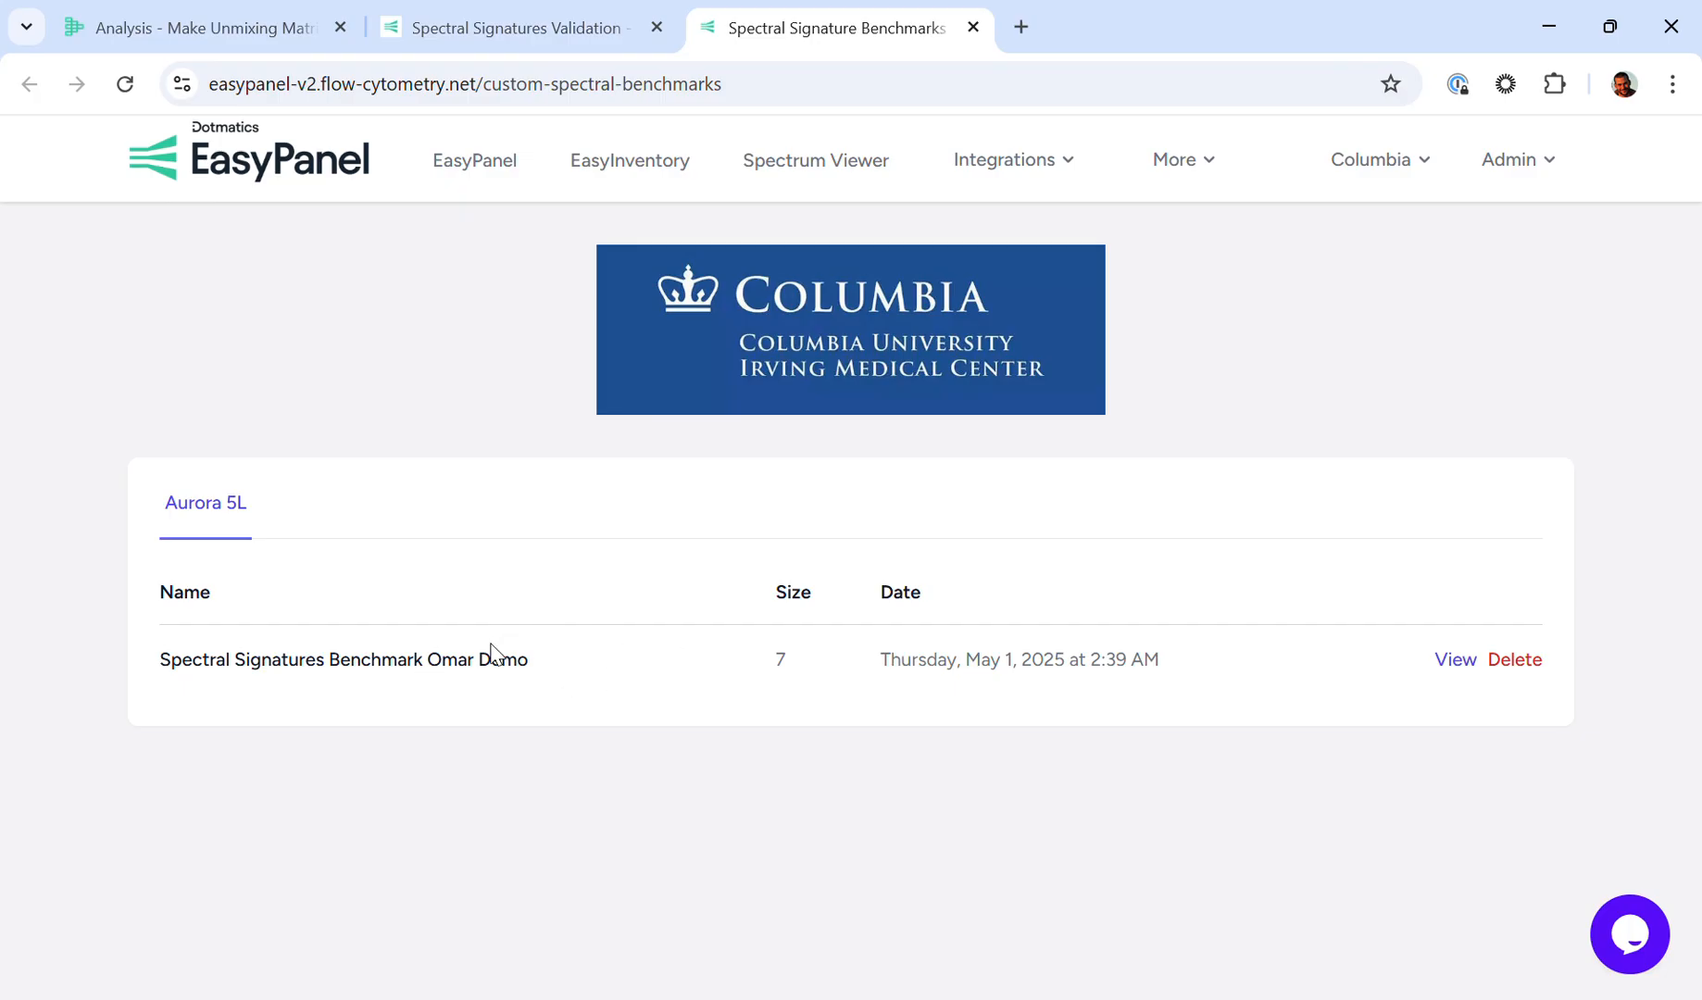
Step: View the saved benchmark's fluorochrome spectra, paging from BUV737 to PerCP-Cy5.5, and close the viewer
{"action": "left_click", "coordinate": [1463, 659]}
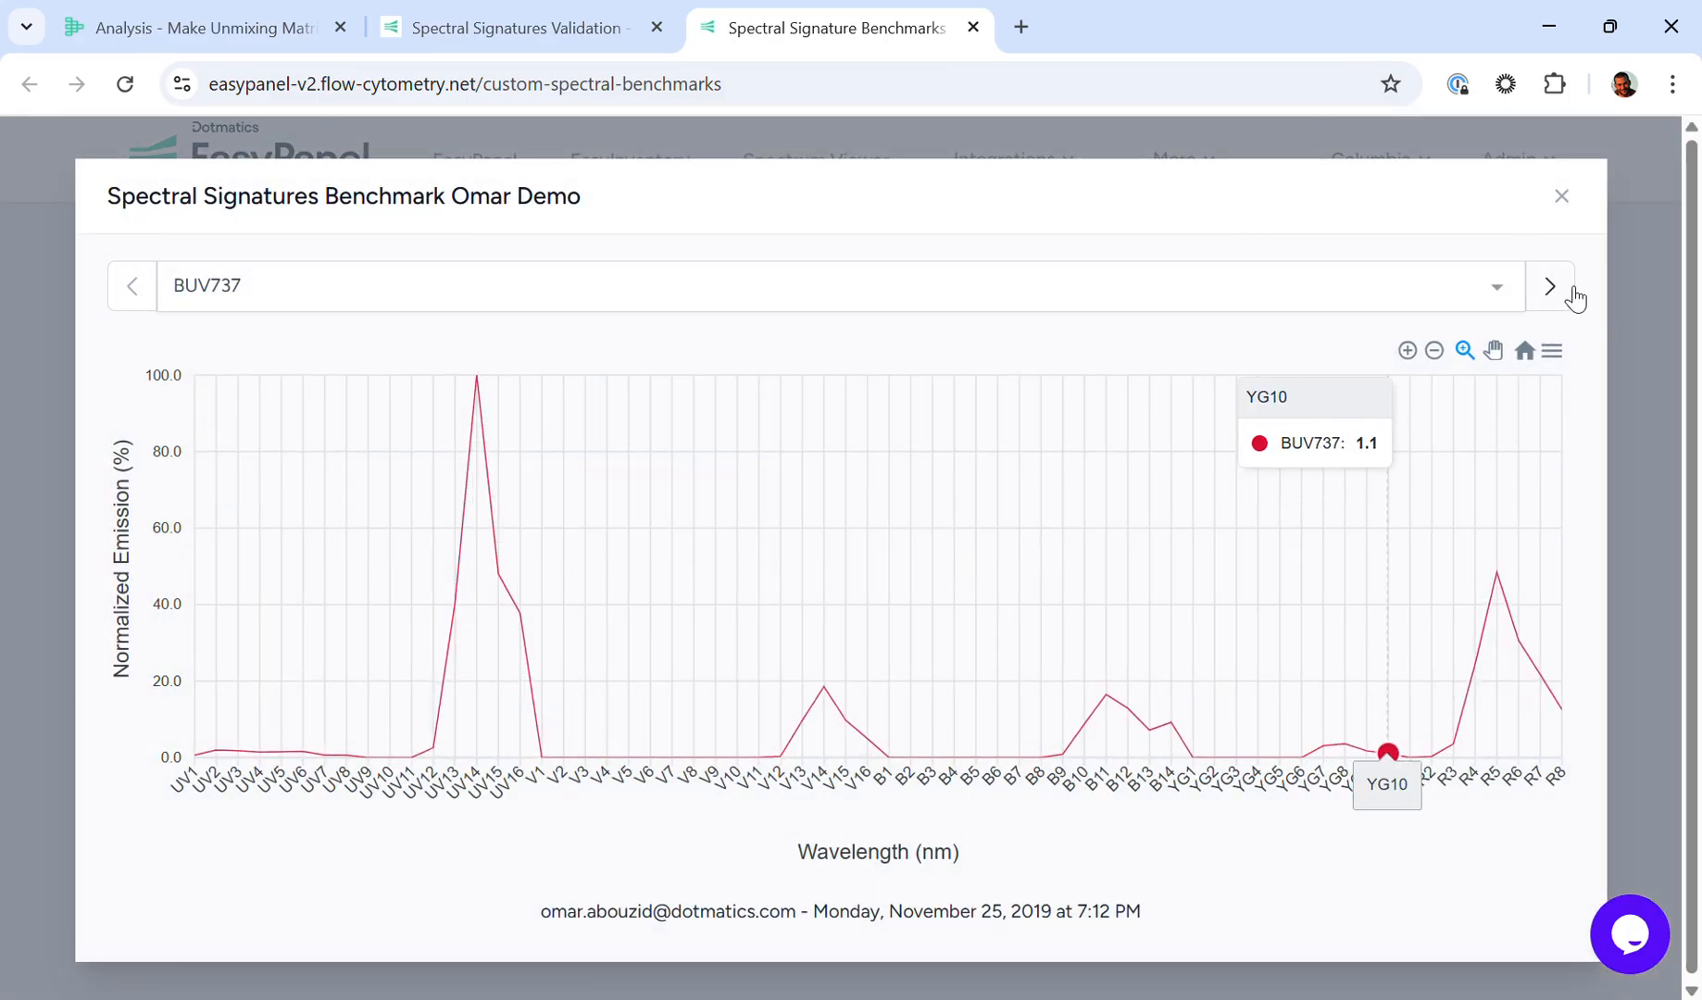
{"action": "left_click", "coordinate": [1571, 293]}
{"action": "left_click", "coordinate": [1572, 294]}
{"action": "left_click", "coordinate": [1572, 294]}
{"action": "left_click", "coordinate": [1573, 295]}
{"action": "left_click", "coordinate": [1572, 294]}
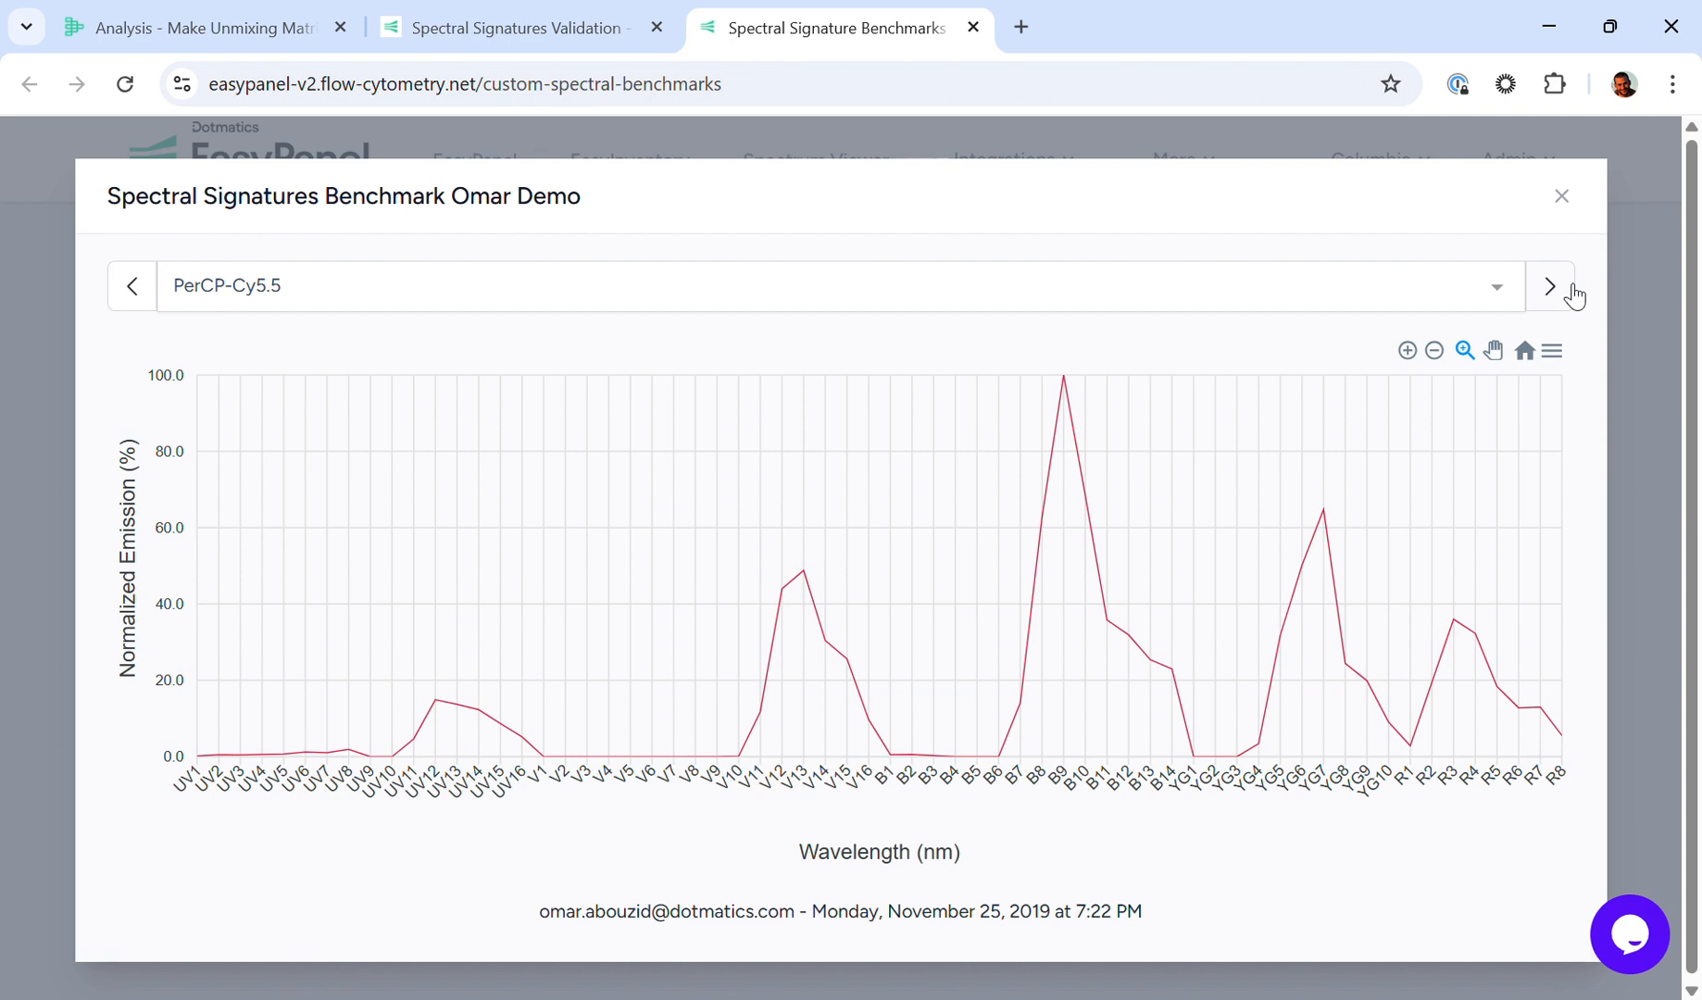
{"action": "left_click", "coordinate": [1562, 197]}
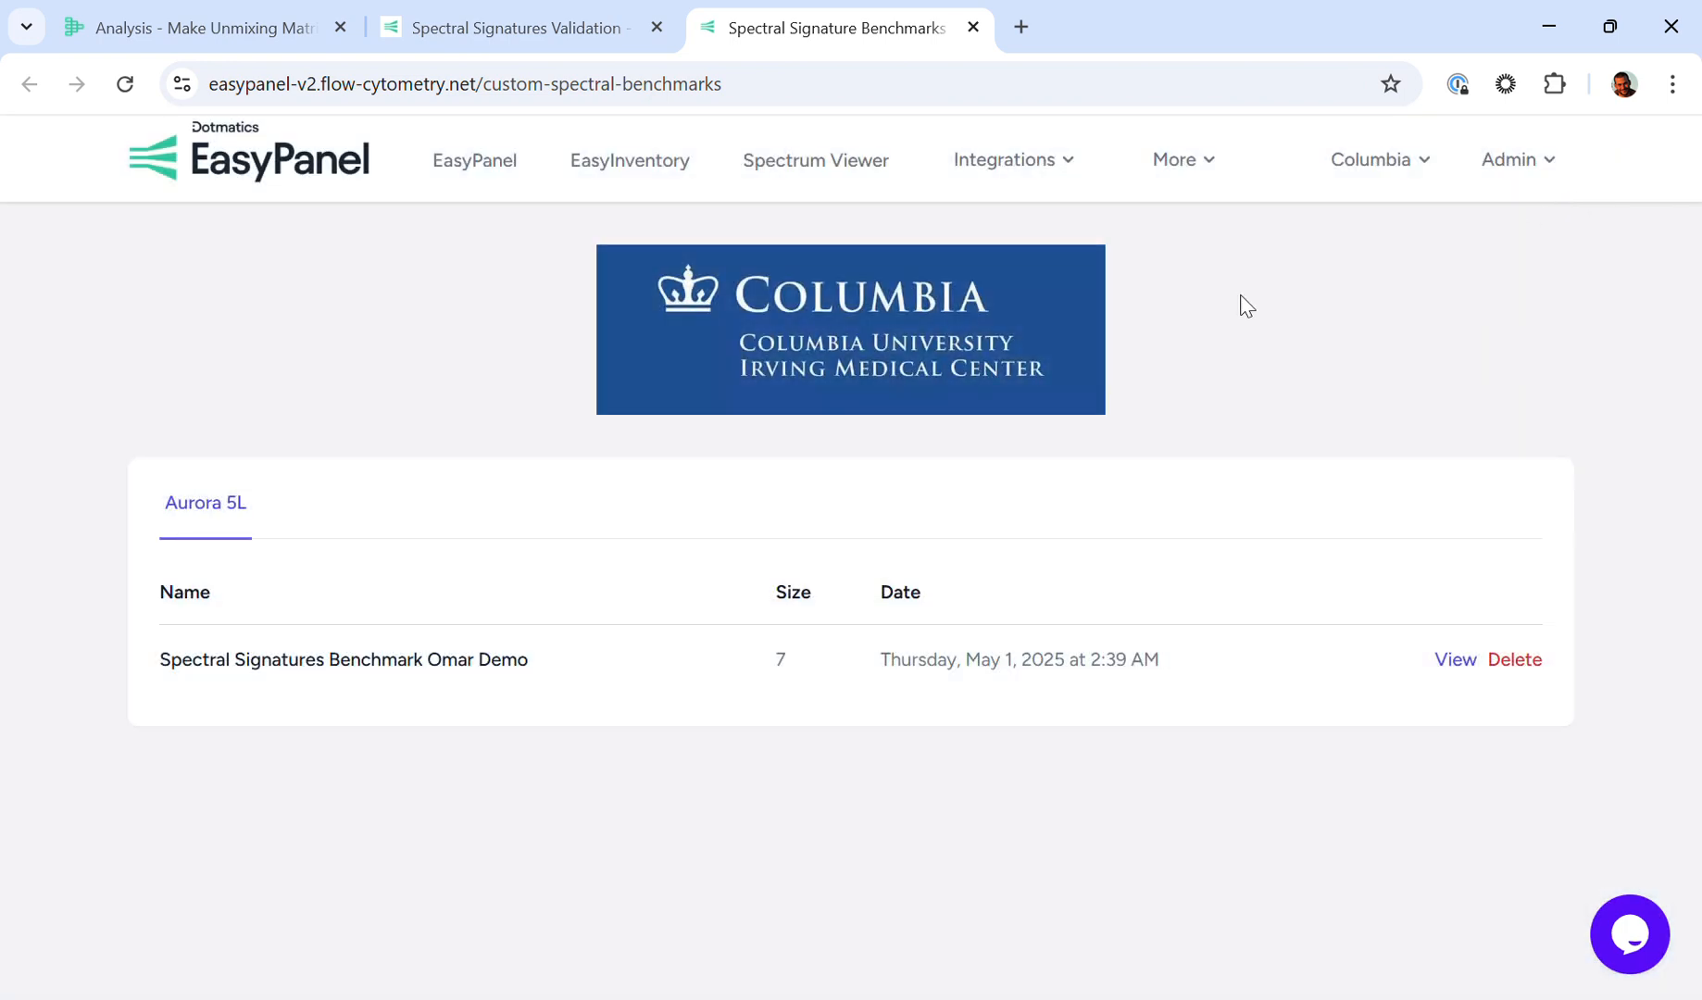
Step: Return to the Spectral Signatures Validation results and compare them against the saved custom benchmark
{"action": "left_click", "coordinate": [504, 25]}
{"action": "left_click", "coordinate": [539, 552]}
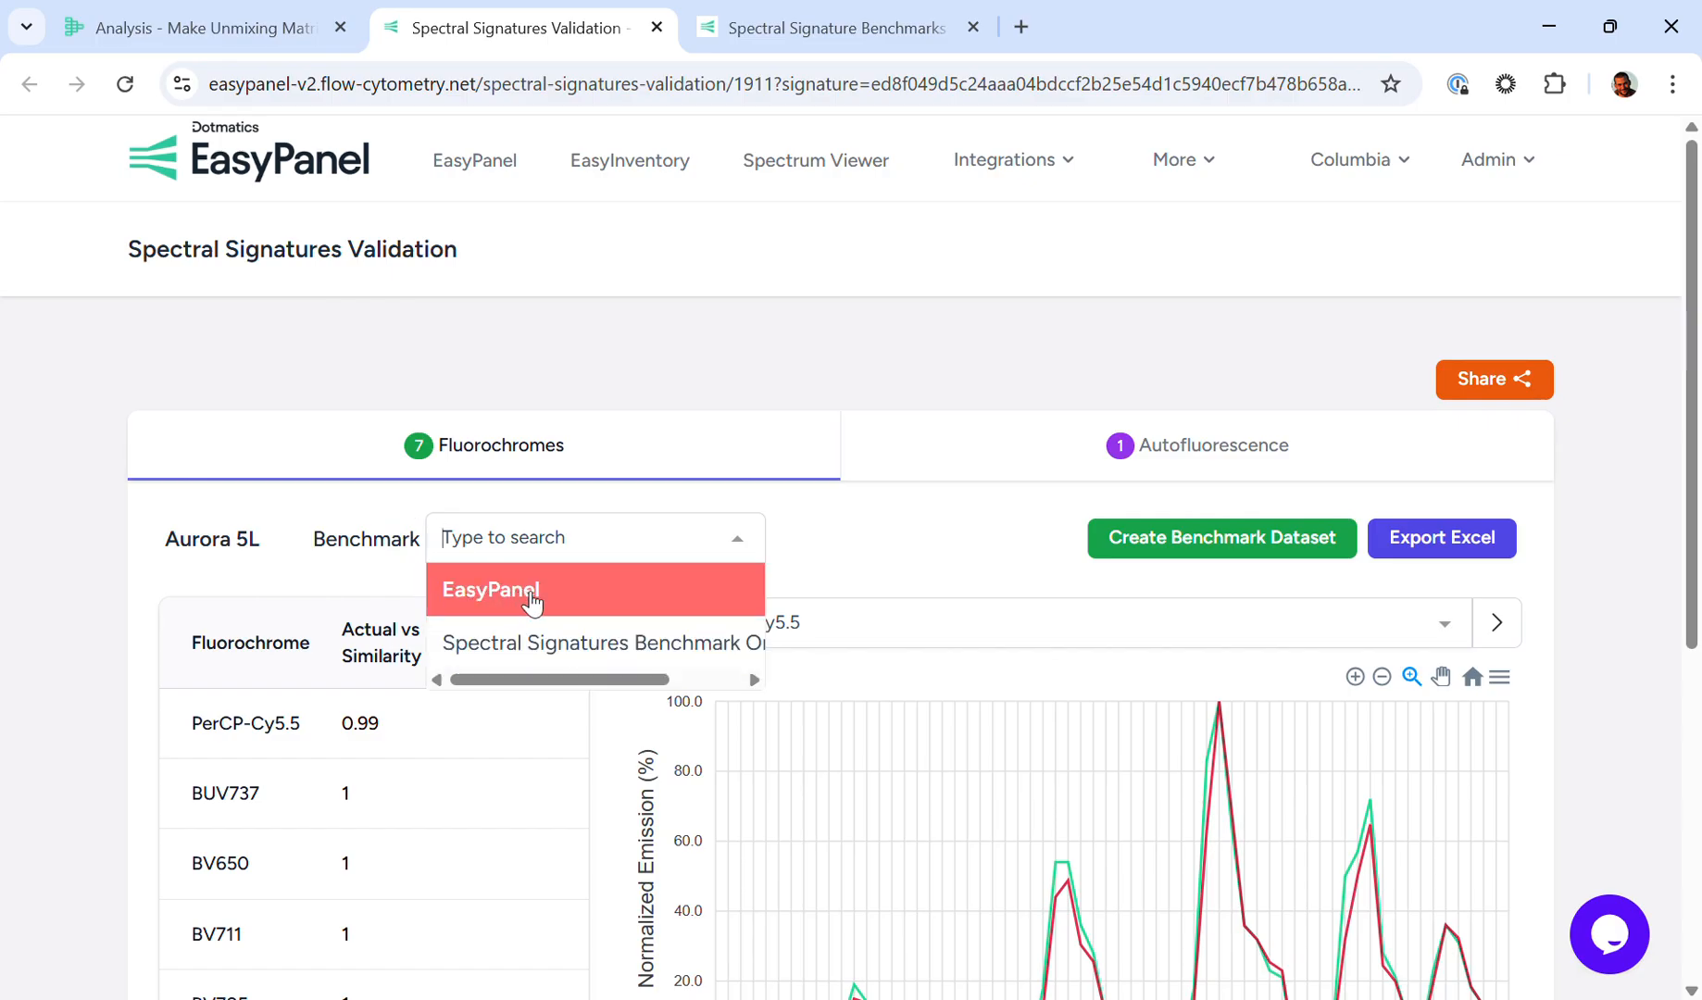
{"action": "left_click", "coordinate": [544, 648]}
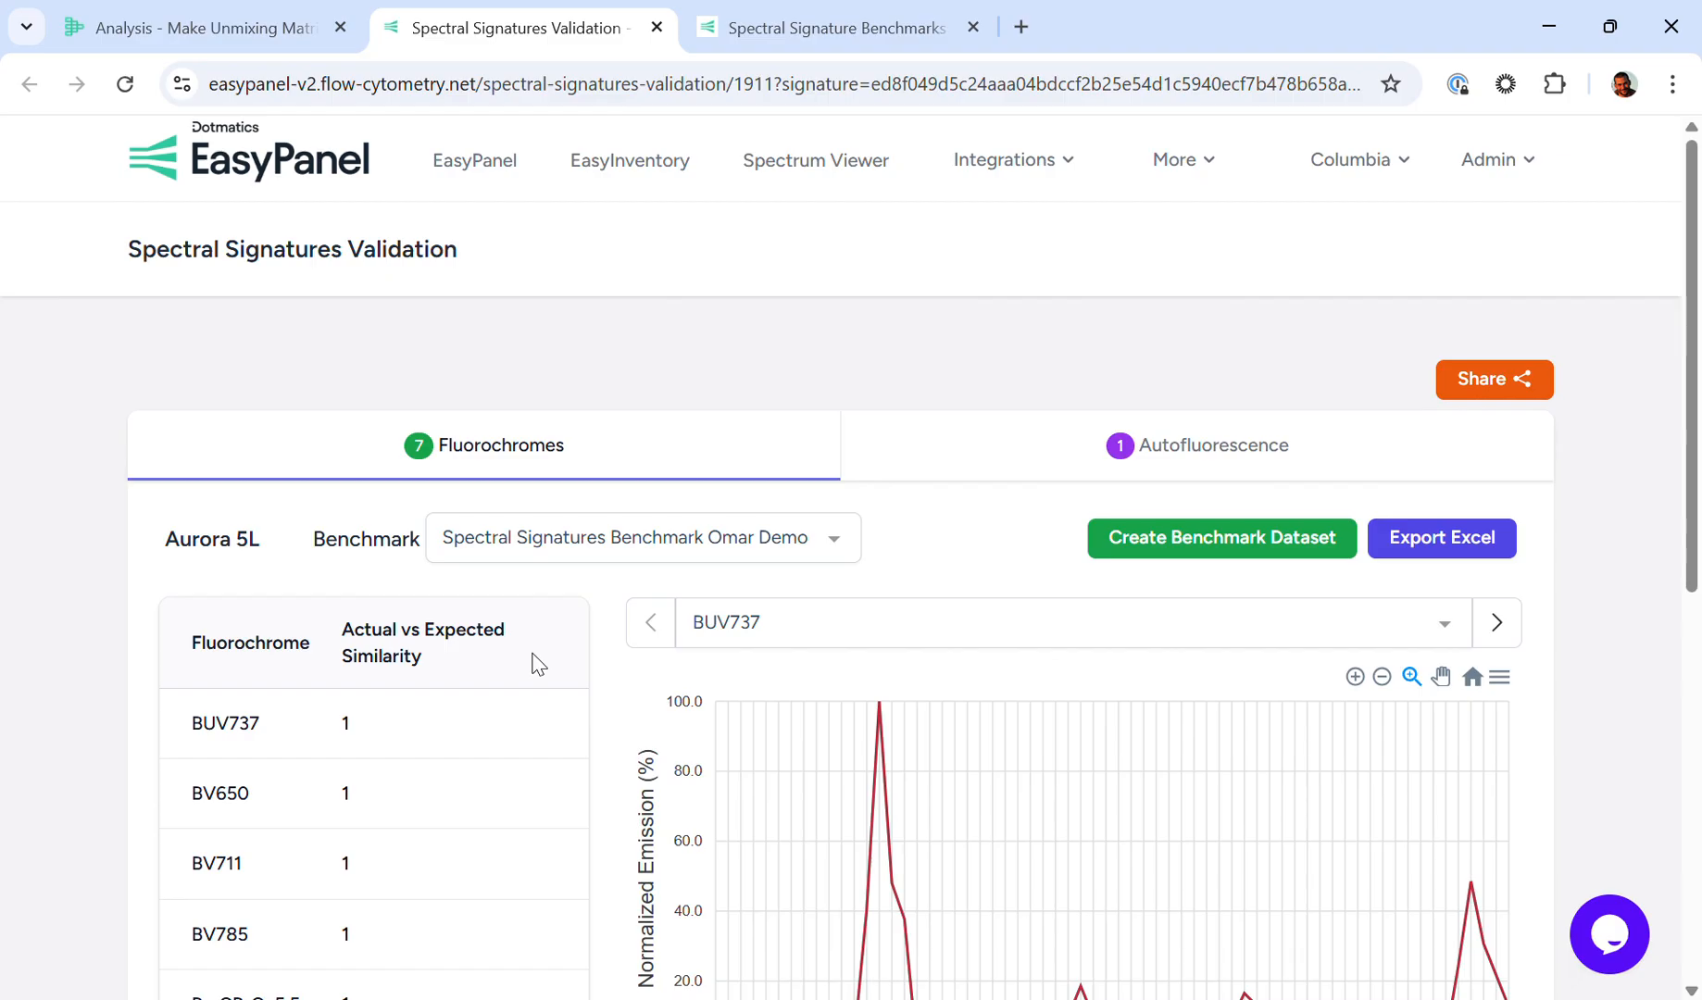
Step: Set the validation benchmark back to EasyPanel and review the actual versus expected similarity of the fluorochromes
{"action": "left_click", "coordinate": [616, 545]}
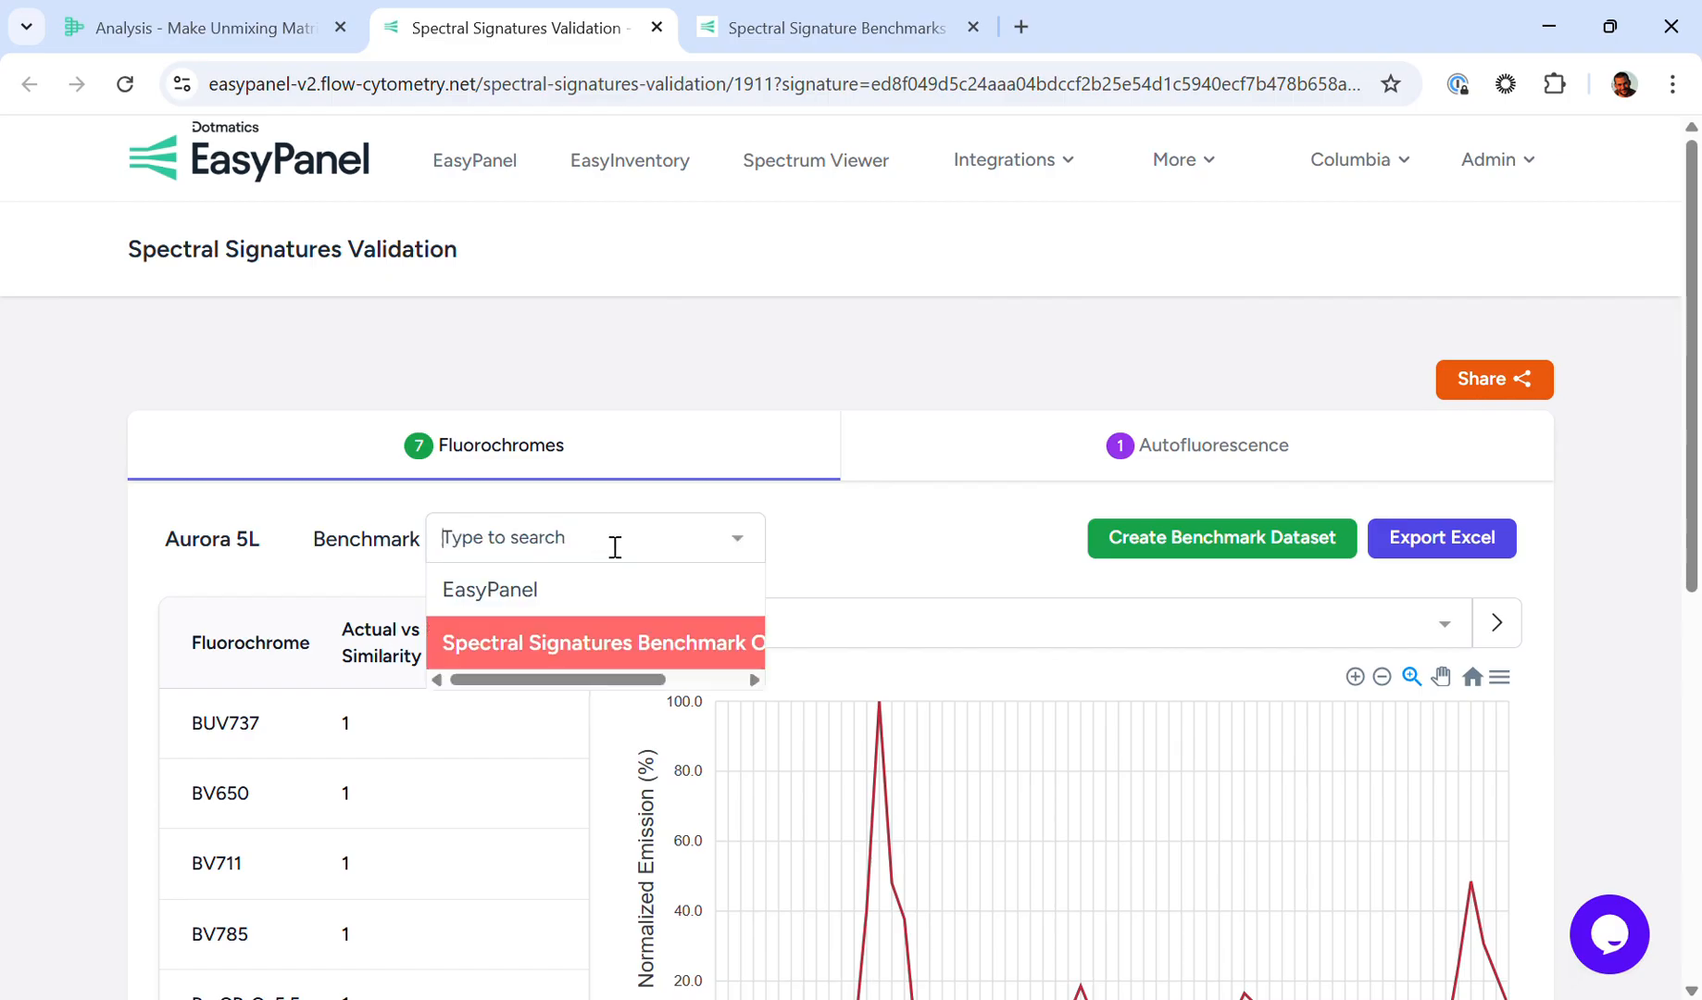
{"action": "left_click", "coordinate": [606, 594]}
{"action": "scroll", "coordinate": [215, 655], "scroll_direction": "down", "scroll_amount": 3}
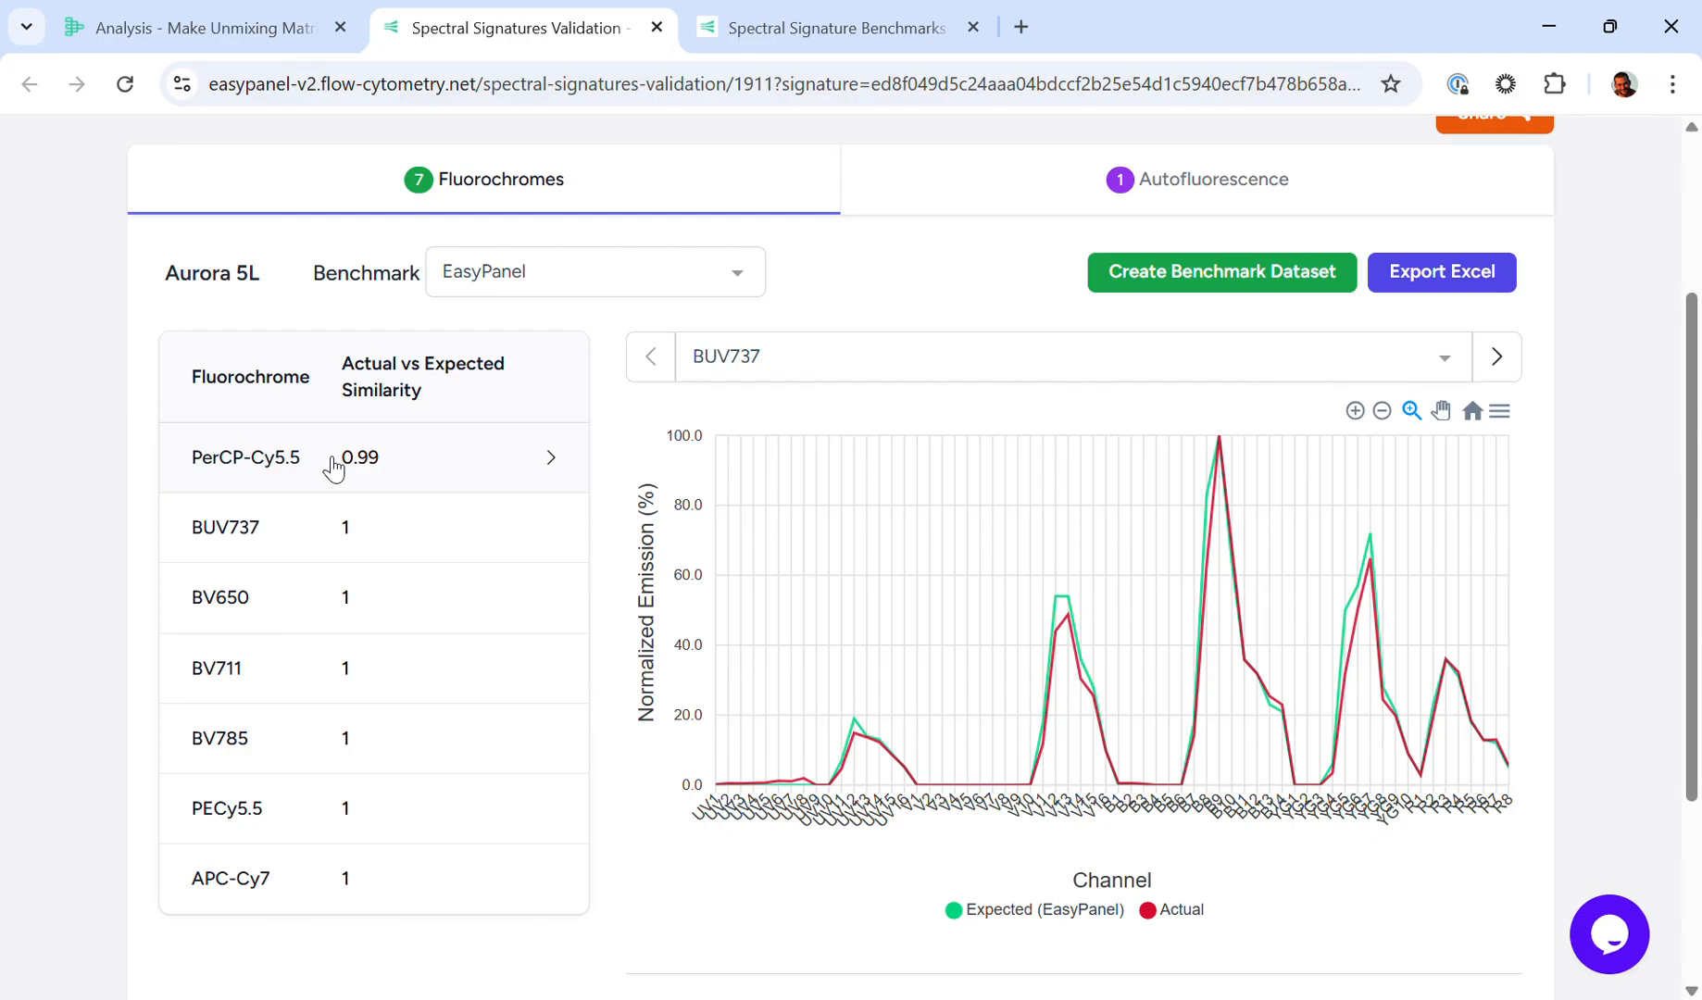
{"action": "scroll", "coordinate": [334, 467], "scroll_direction": "up", "scroll_amount": 3}
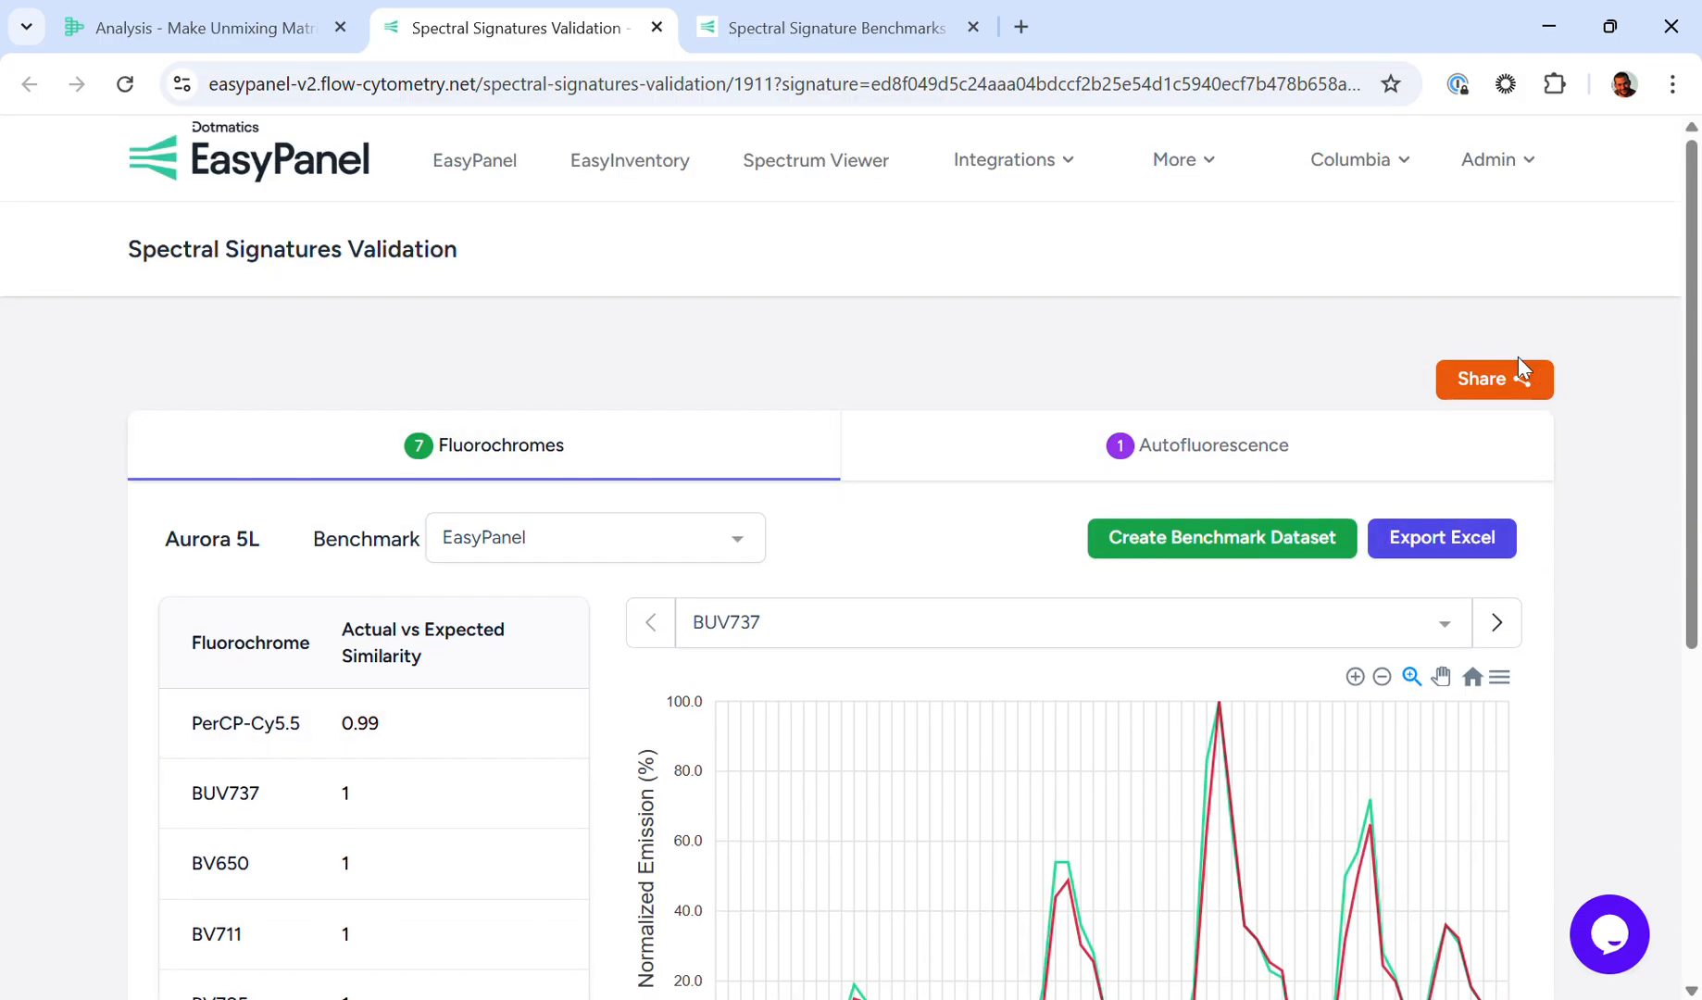
Step: View the AF (PBMCs) autofluorescence signature and return to the unmixing matrix in OMIQ
{"action": "scroll", "coordinate": [1503, 366], "scroll_direction": "down", "scroll_amount": 3}
{"action": "scroll", "coordinate": [1503, 367], "scroll_direction": "up", "scroll_amount": 2}
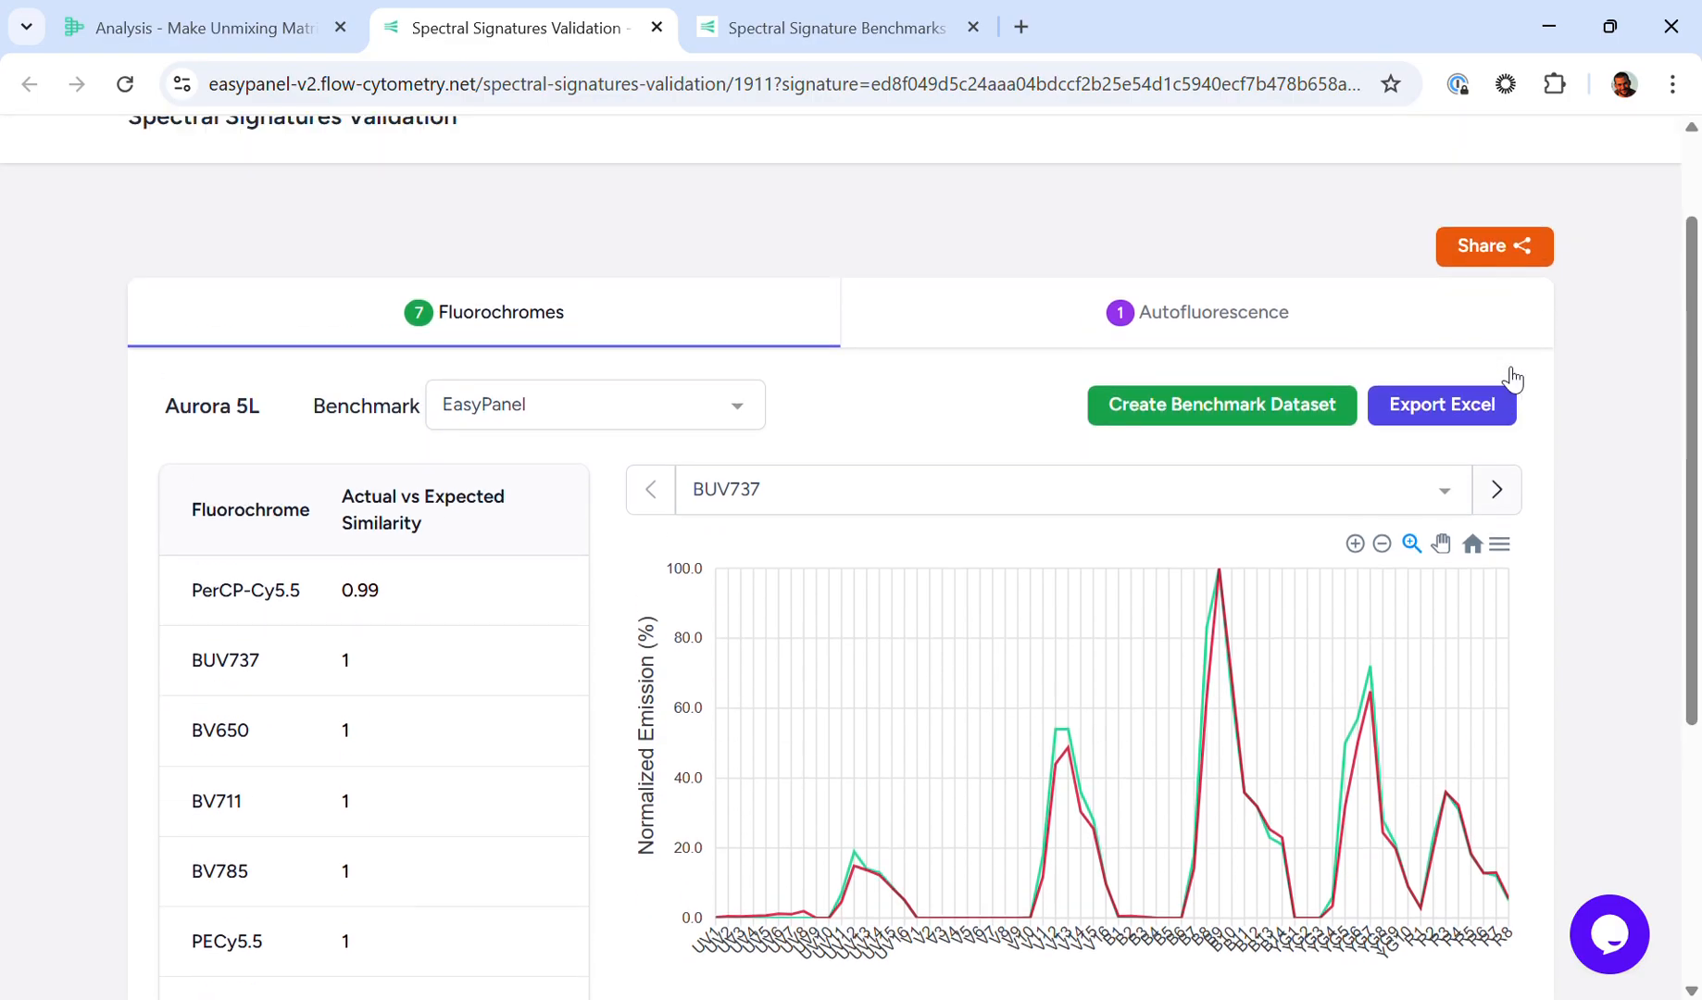
{"action": "left_click", "coordinate": [1257, 324]}
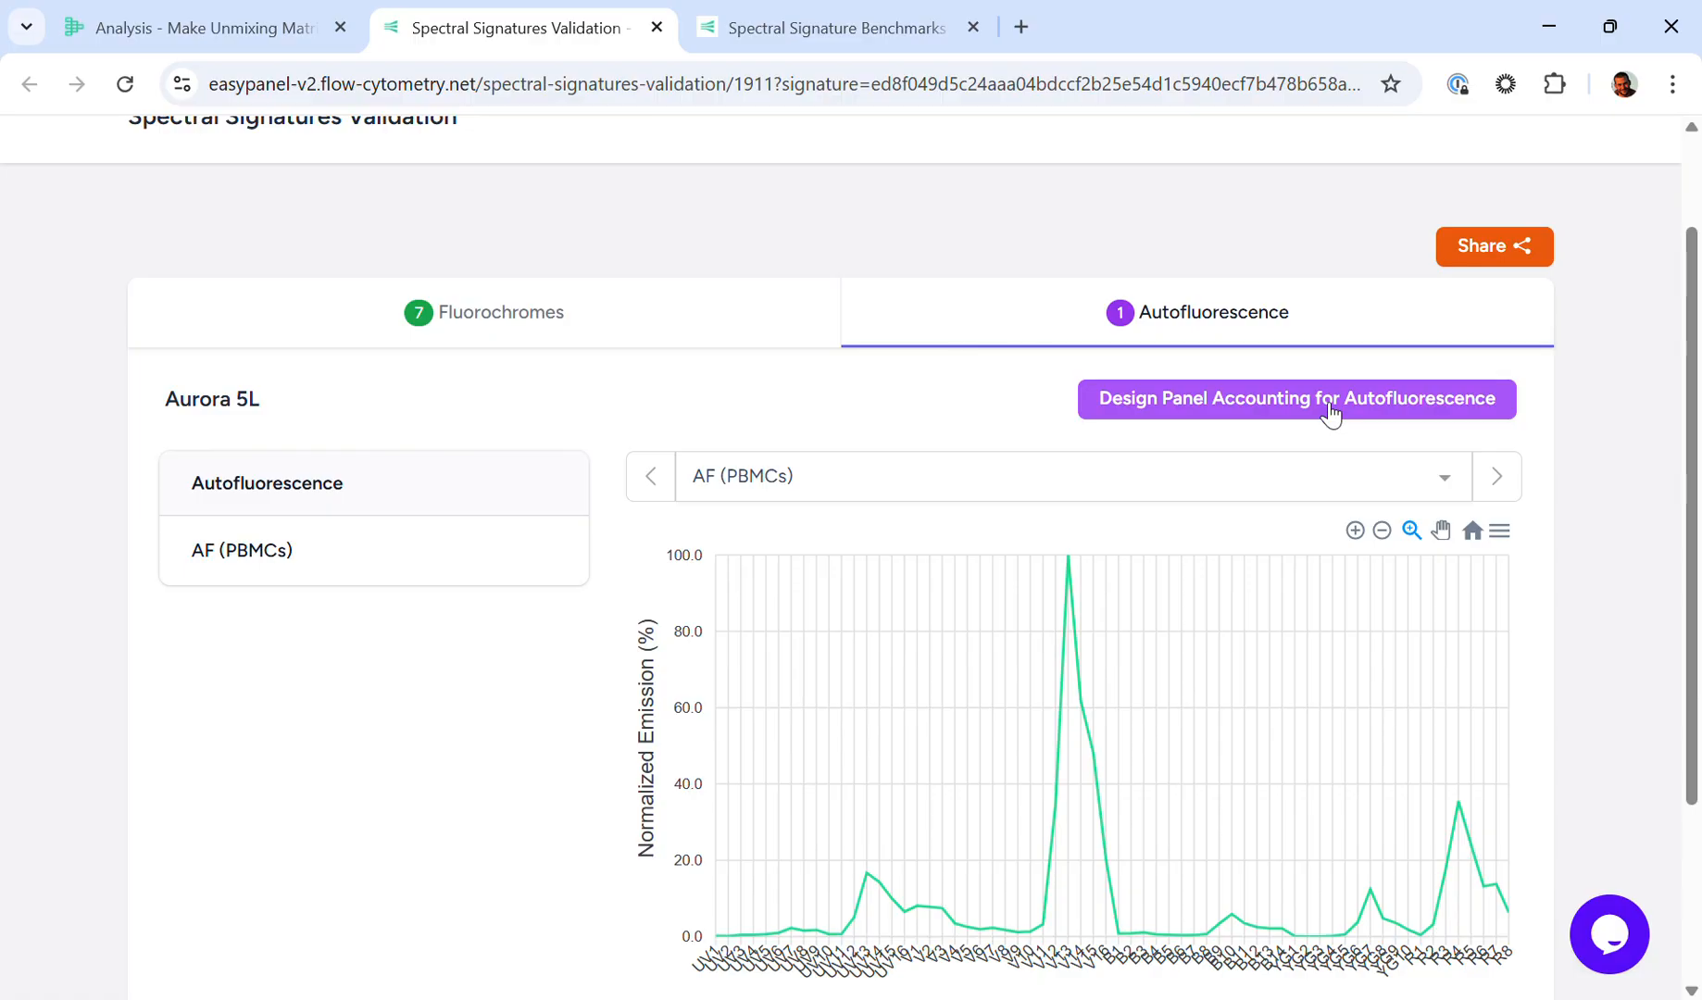
{"action": "left_click", "coordinate": [179, 17]}
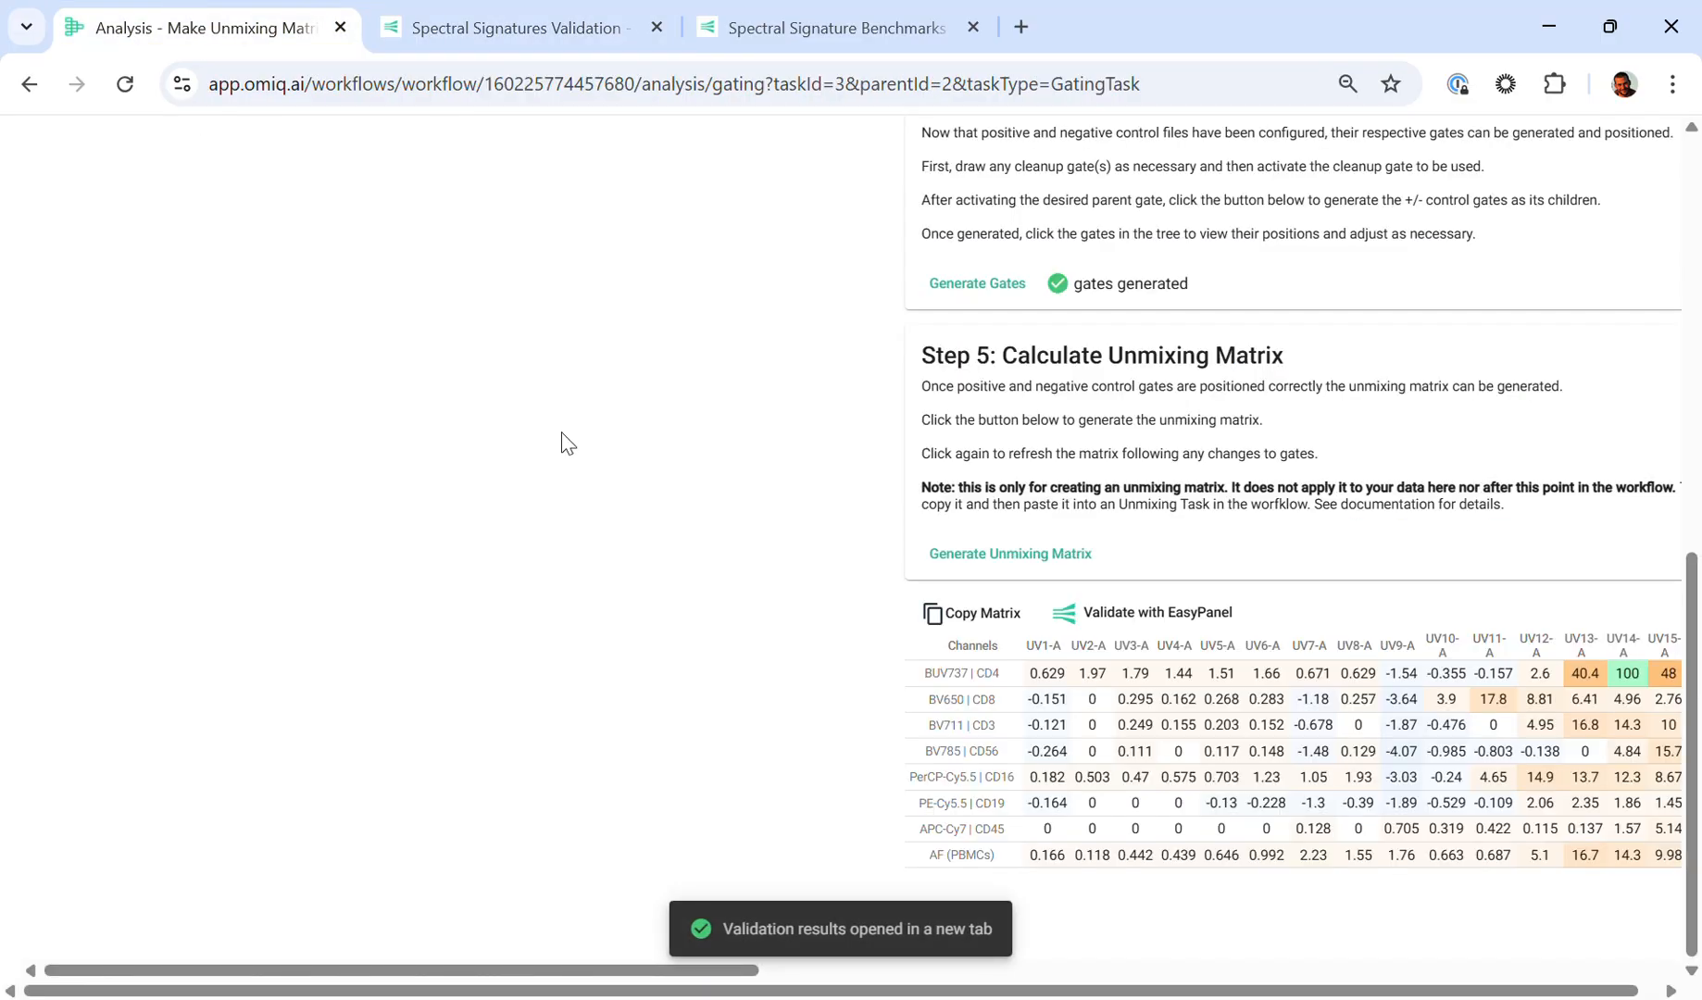
{"action": "scroll", "coordinate": [562, 441], "scroll_direction": "up", "scroll_amount": 9}
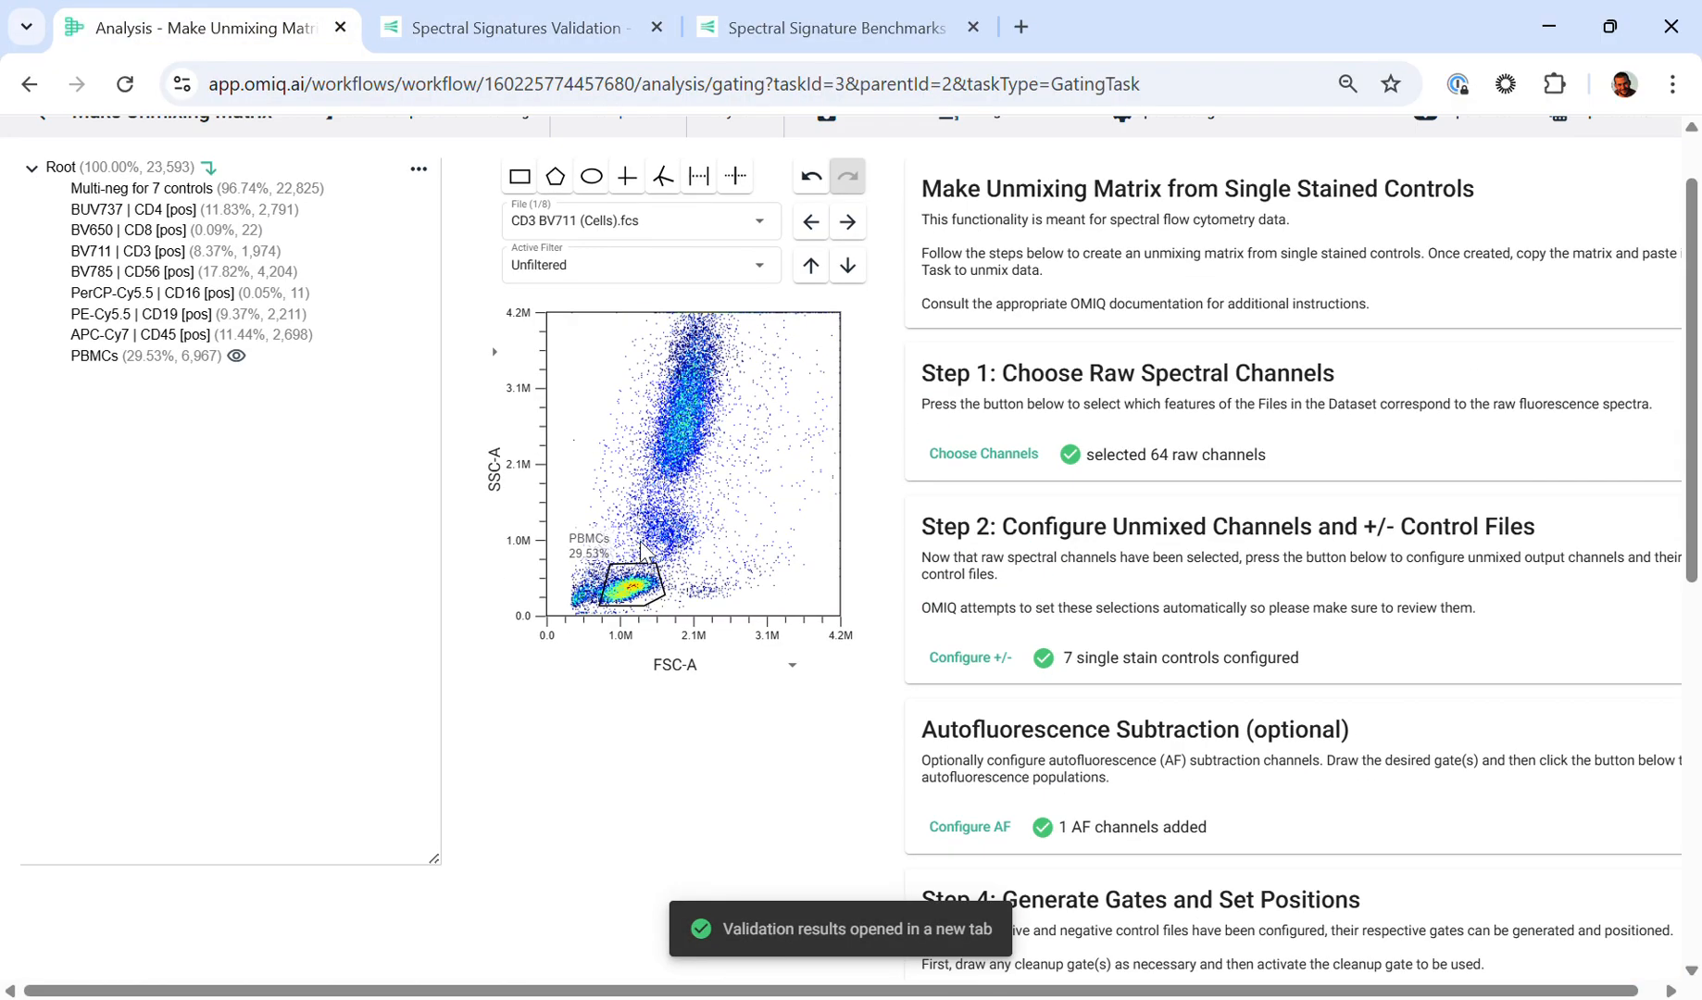
{"action": "left_click", "coordinate": [880, 20]}
{"action": "left_click", "coordinate": [268, 17]}
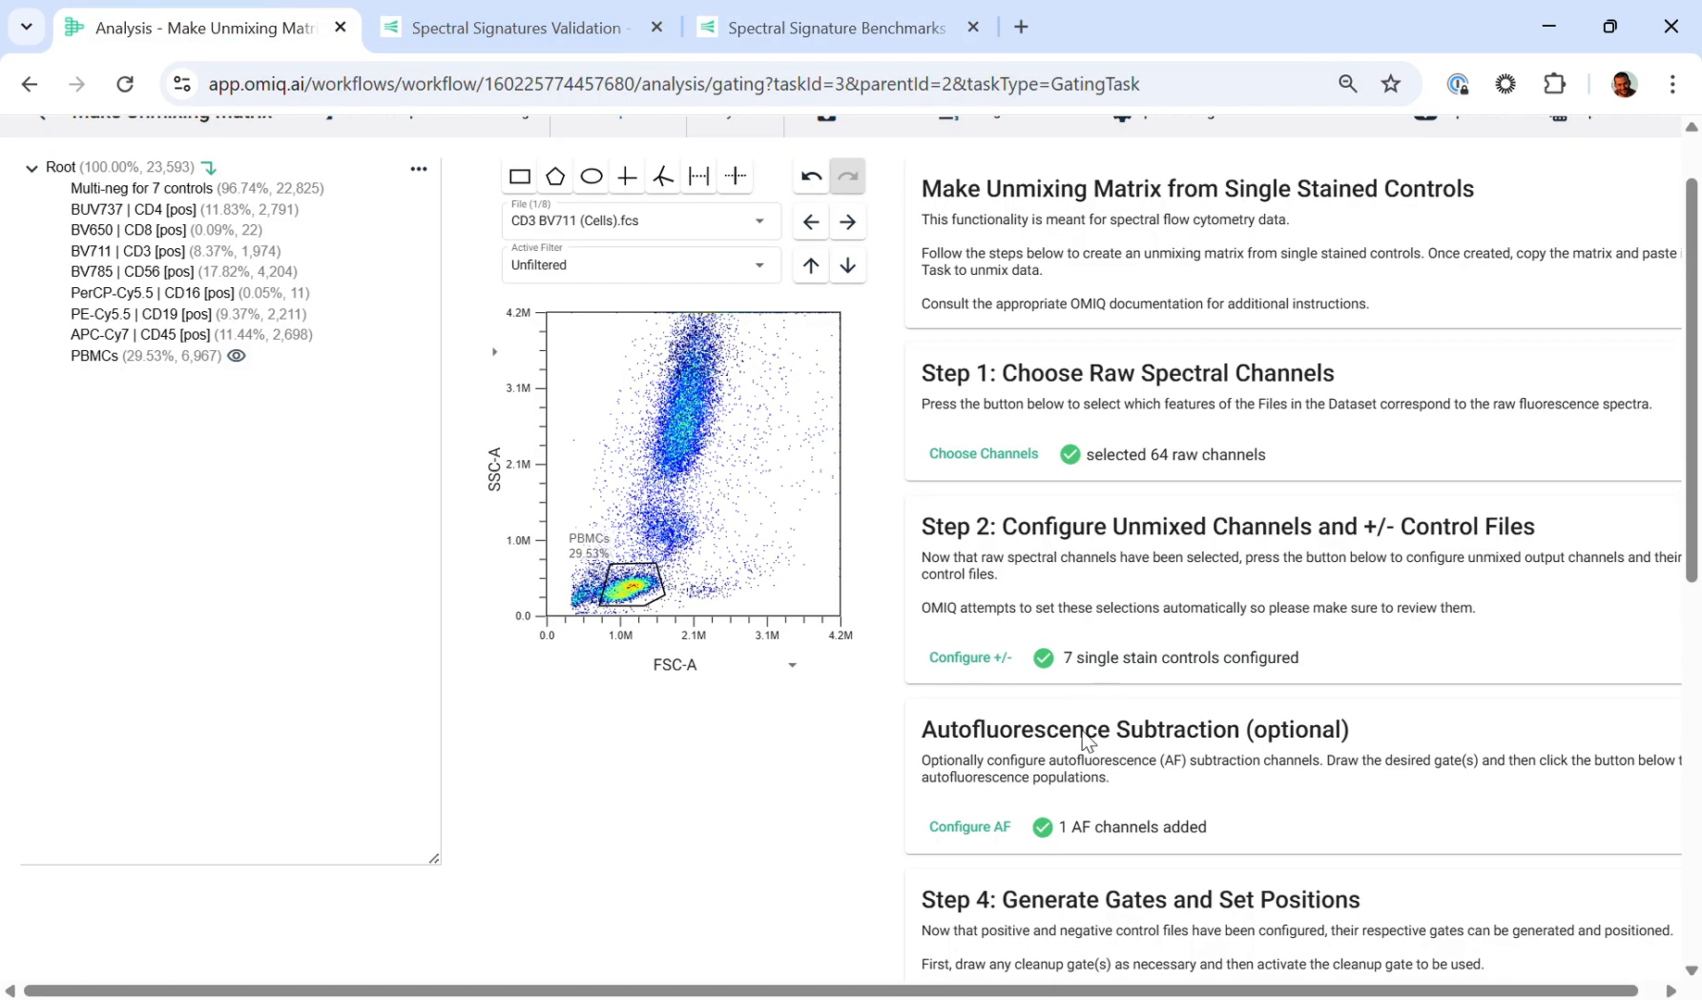
{"action": "scroll", "coordinate": [1103, 571], "scroll_direction": "down", "scroll_amount": 3}
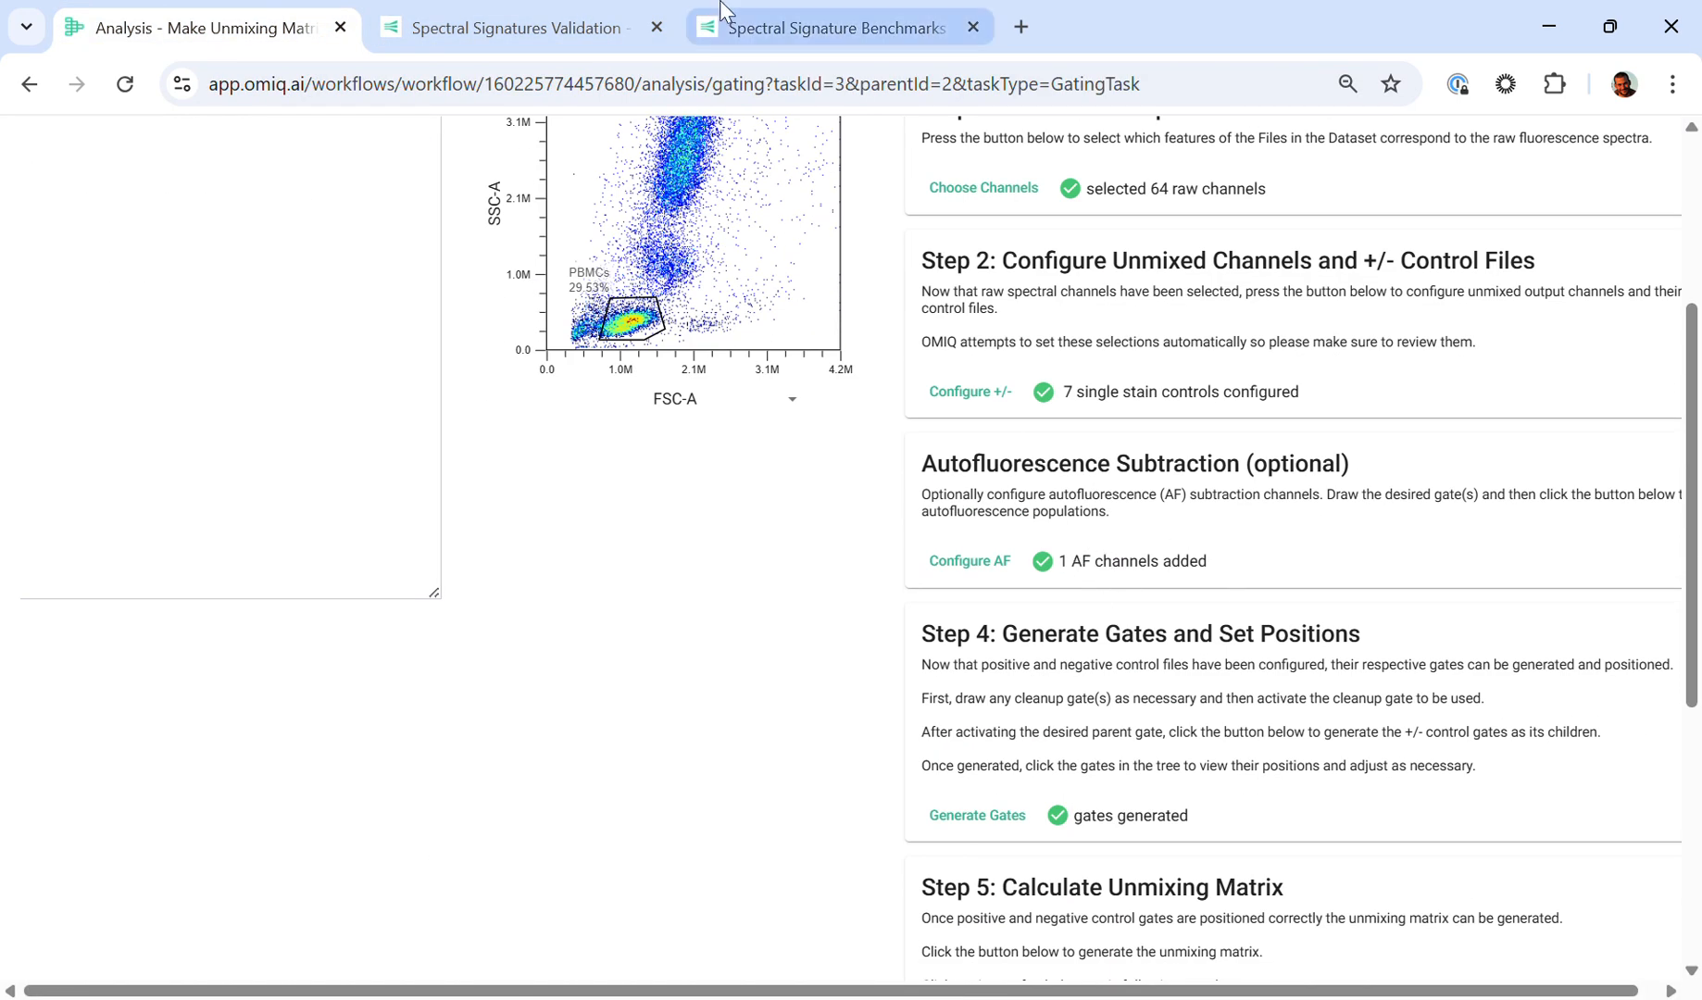
Step: Return to the Spectral Signatures Validation results and start designing a panel accounting for the AF (PBMCs) autofluorescence
{"action": "left_click", "coordinate": [491, 11]}
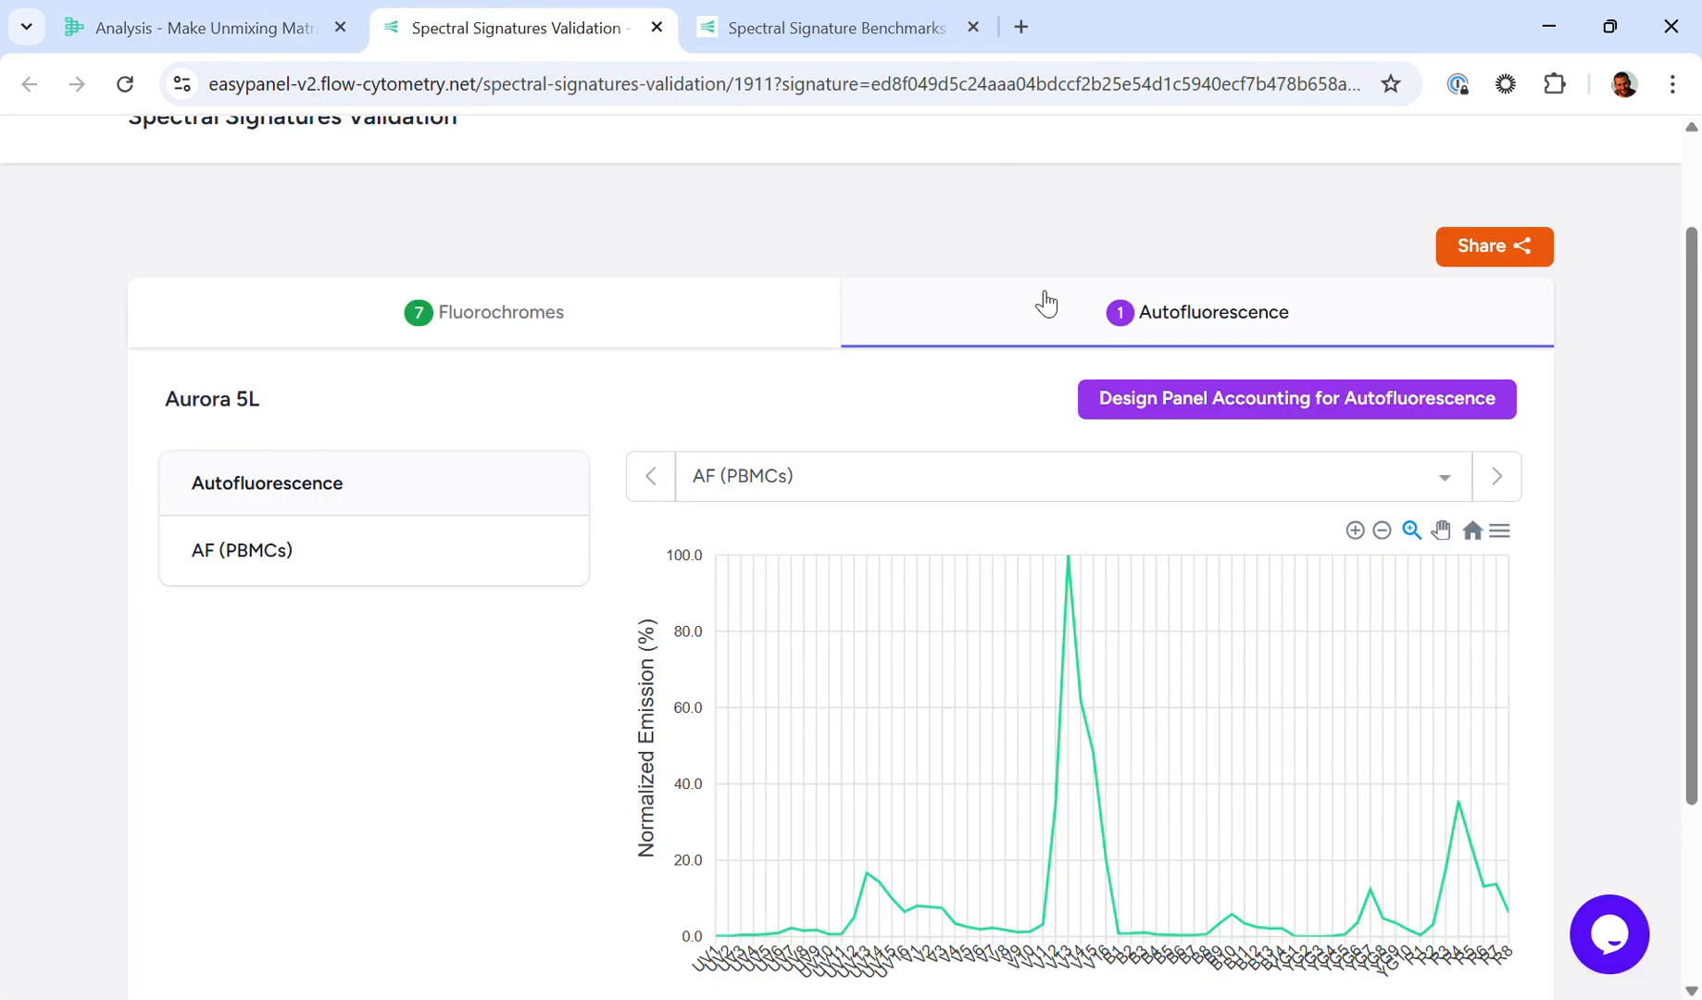
{"action": "scroll", "coordinate": [1018, 334], "scroll_direction": "down", "scroll_amount": 1}
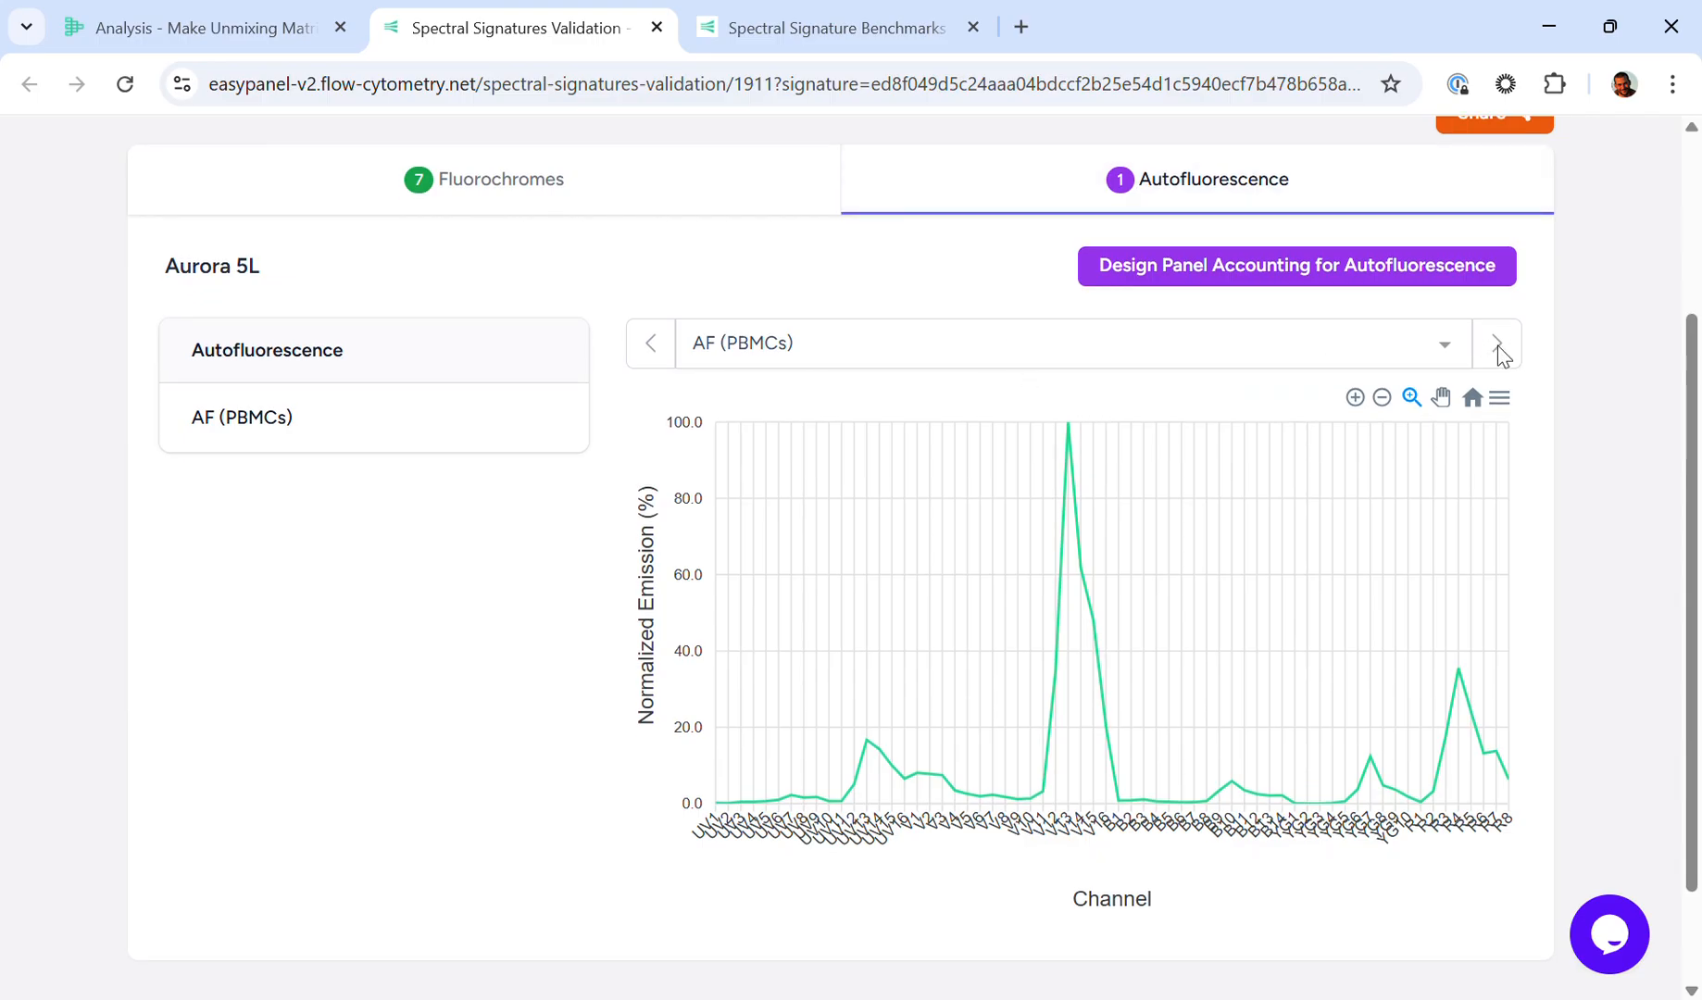
{"action": "left_click", "coordinate": [1369, 276]}
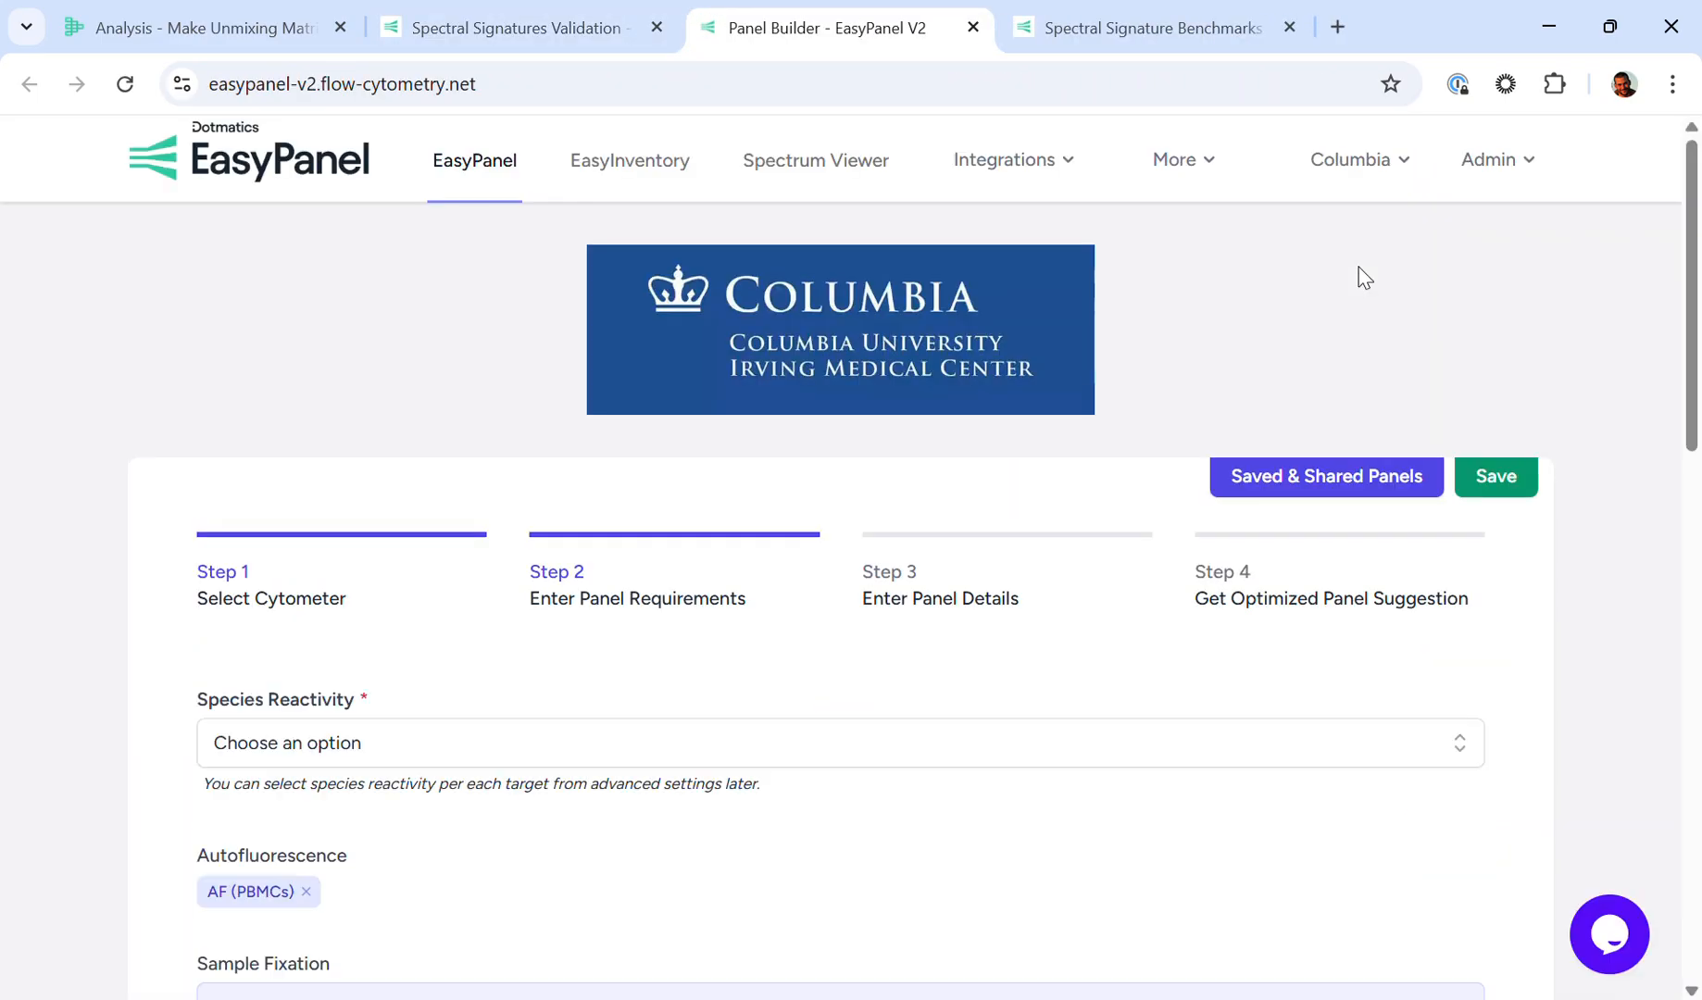
Step: Set the panel's species reactivity to Human and open the kits and pre-defined markers selection in the panel details
{"action": "left_click", "coordinate": [280, 598]}
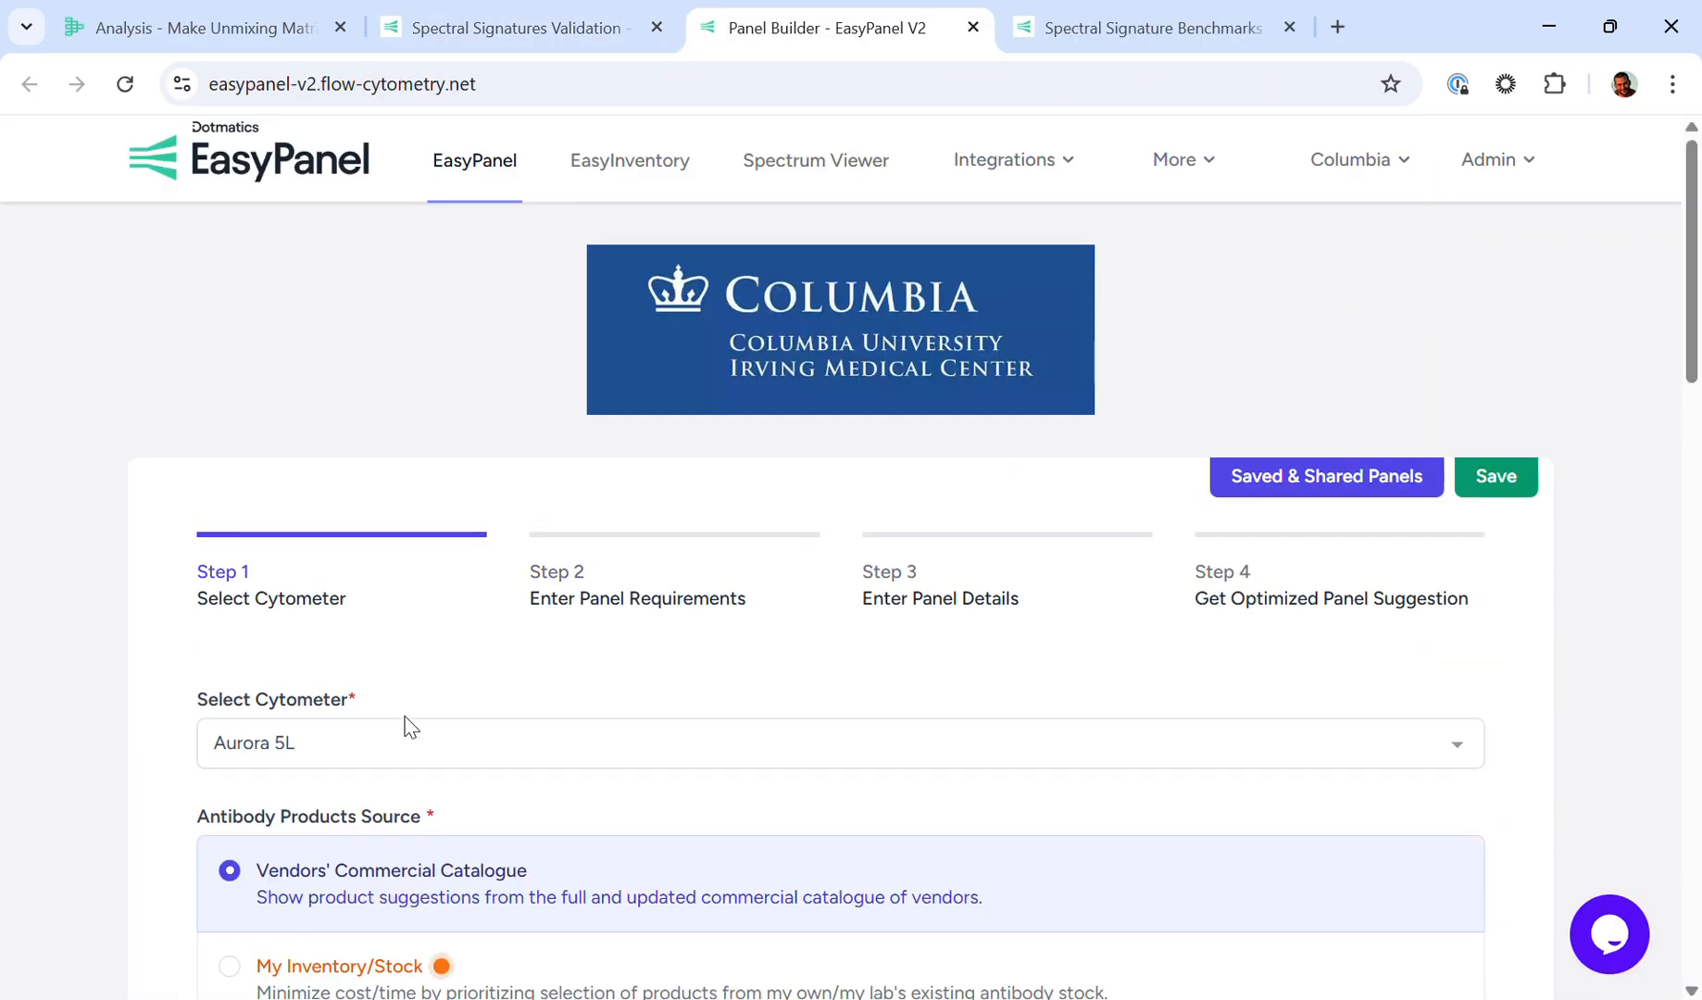
{"action": "left_click", "coordinate": [611, 600]}
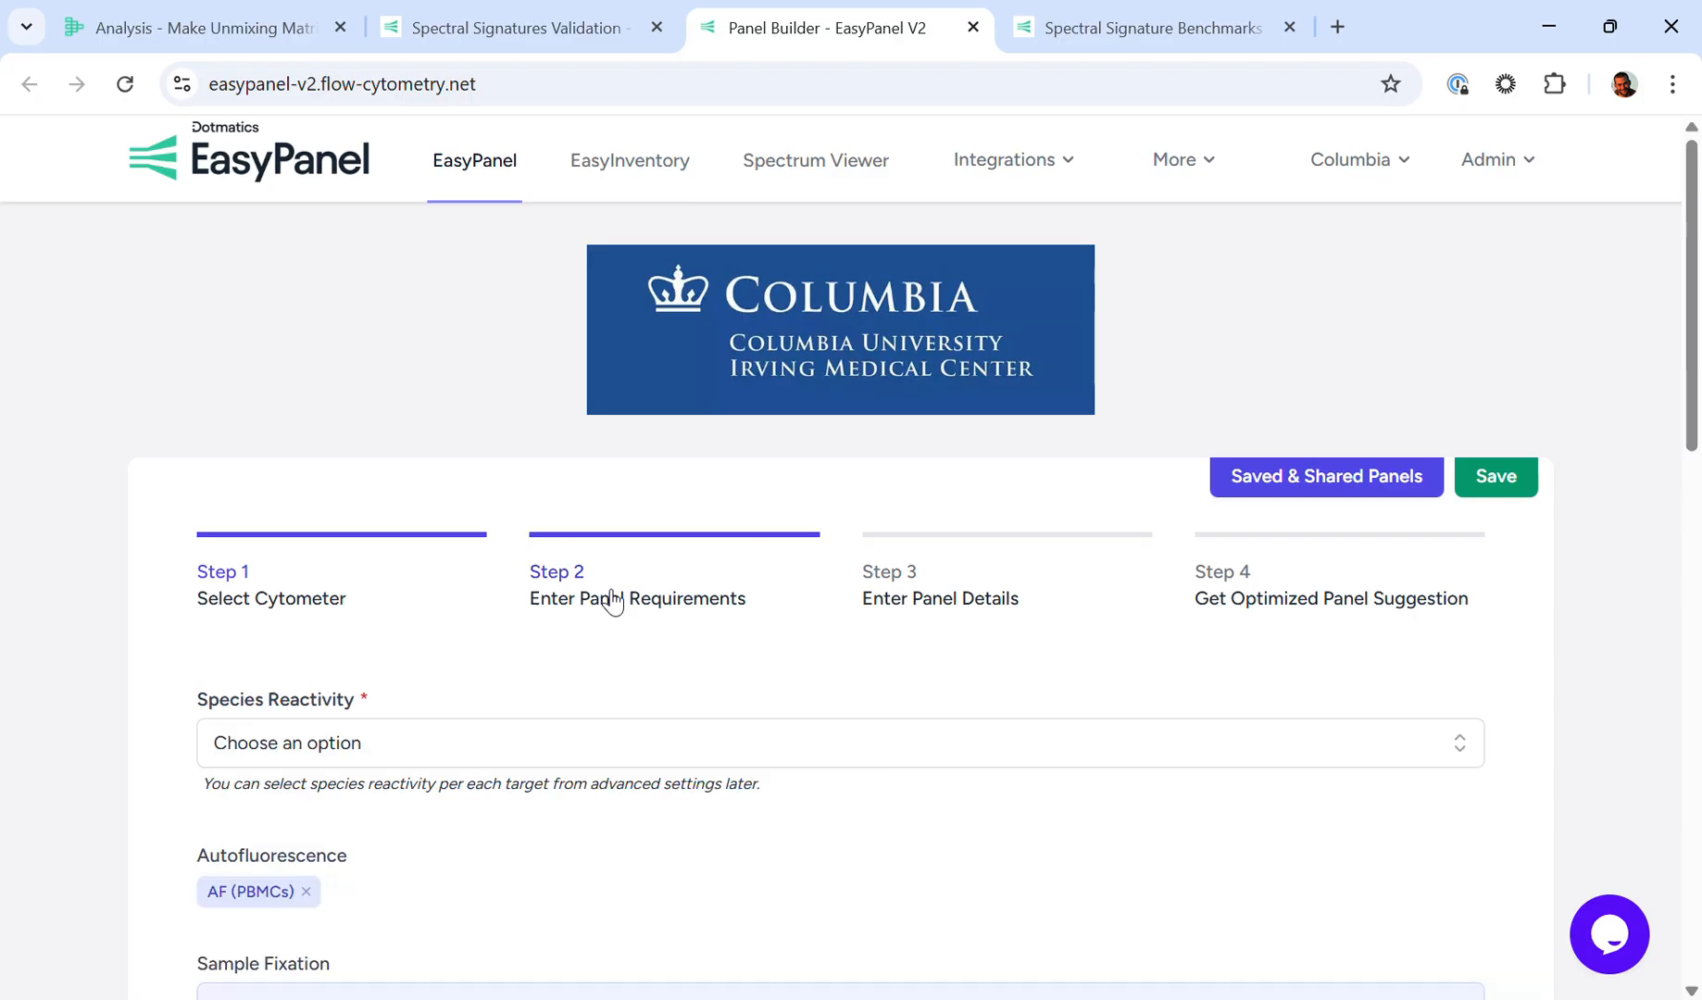
{"action": "scroll", "coordinate": [611, 600], "scroll_direction": "down", "scroll_amount": 3}
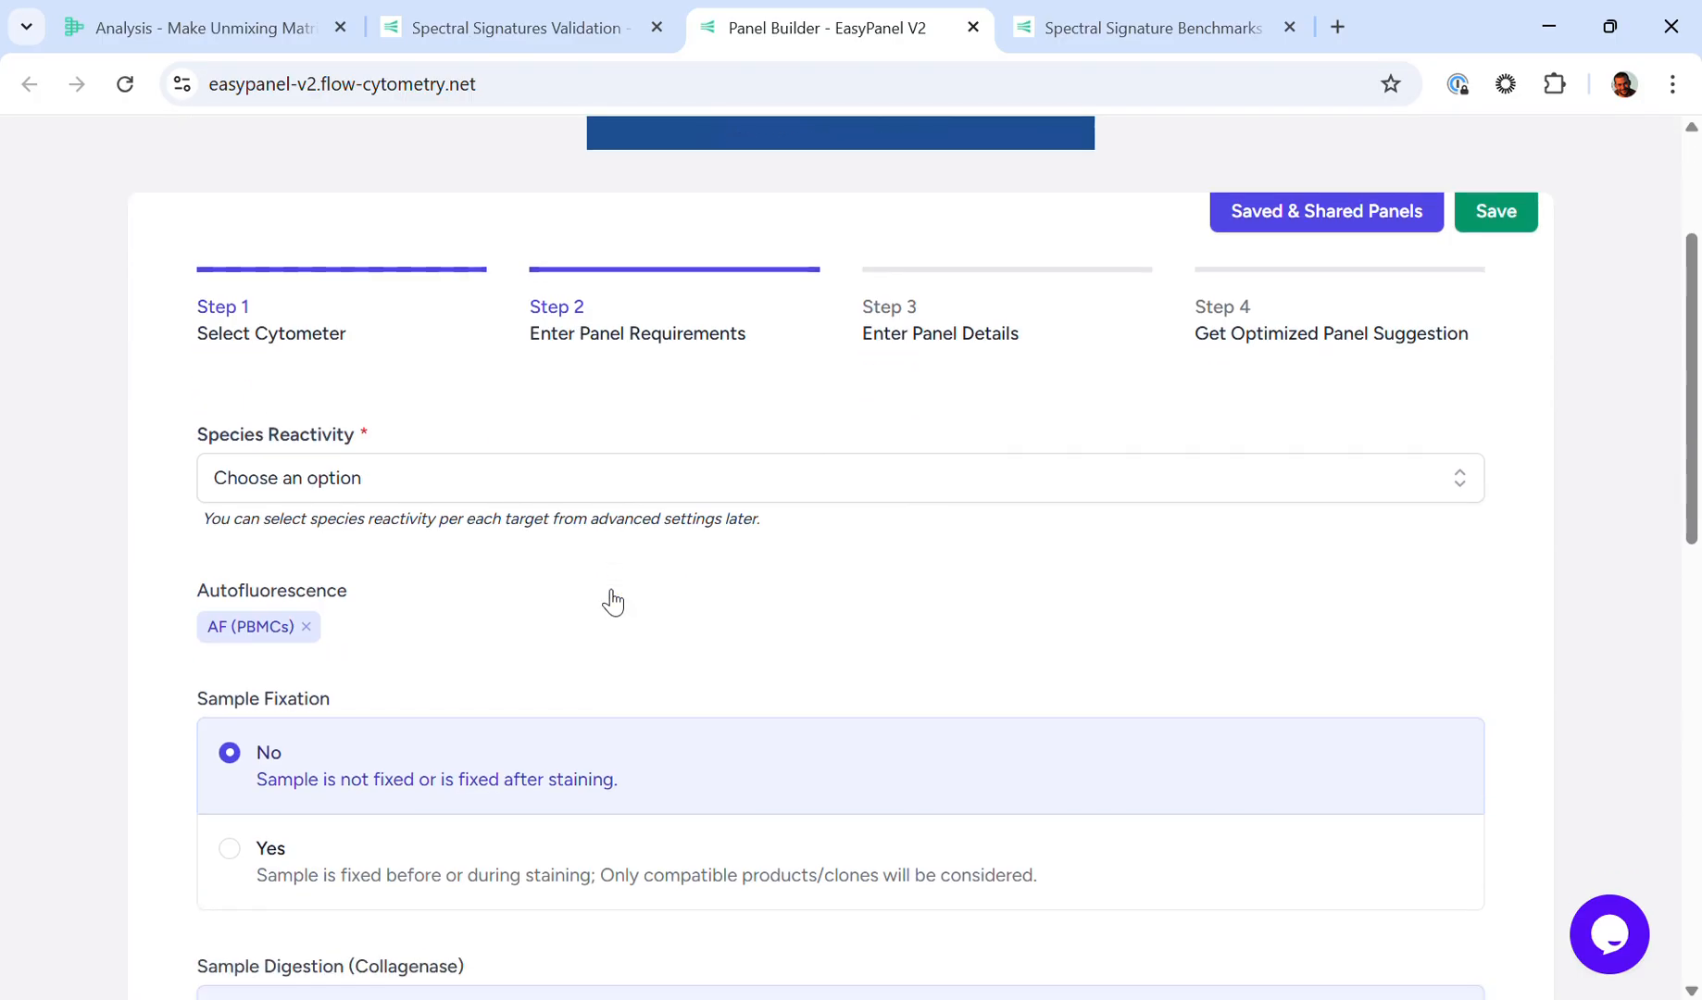
{"action": "left_click", "coordinate": [555, 489]}
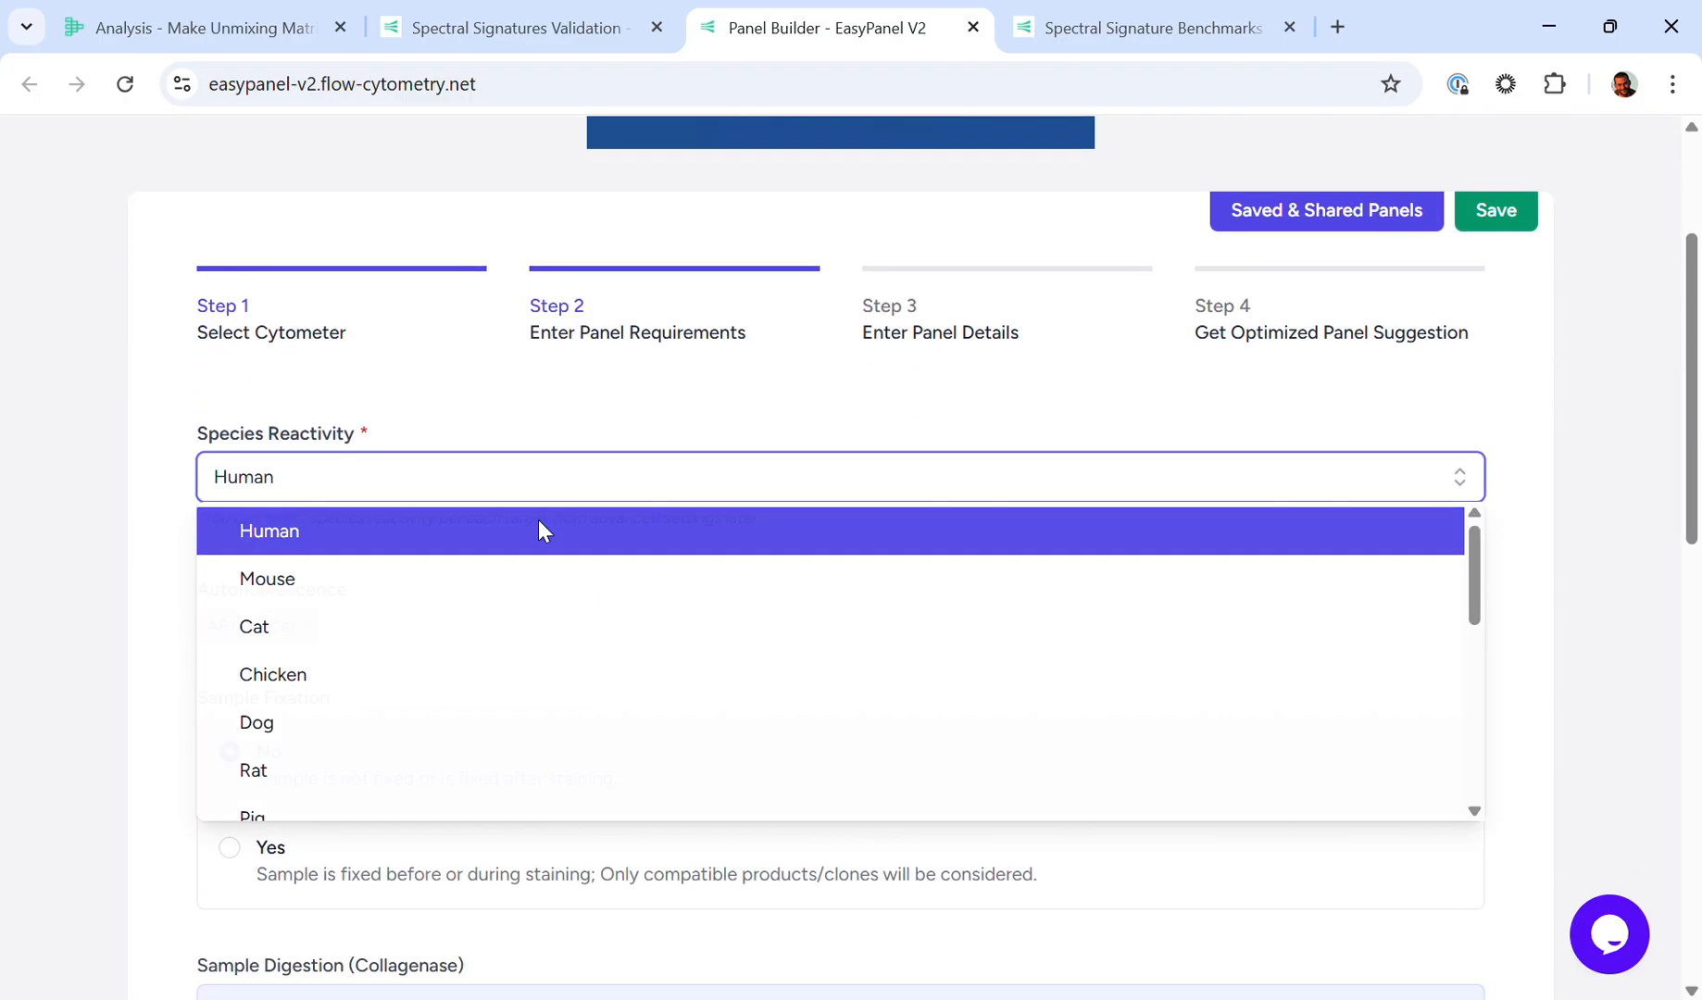
{"action": "left_click", "coordinate": [539, 526]}
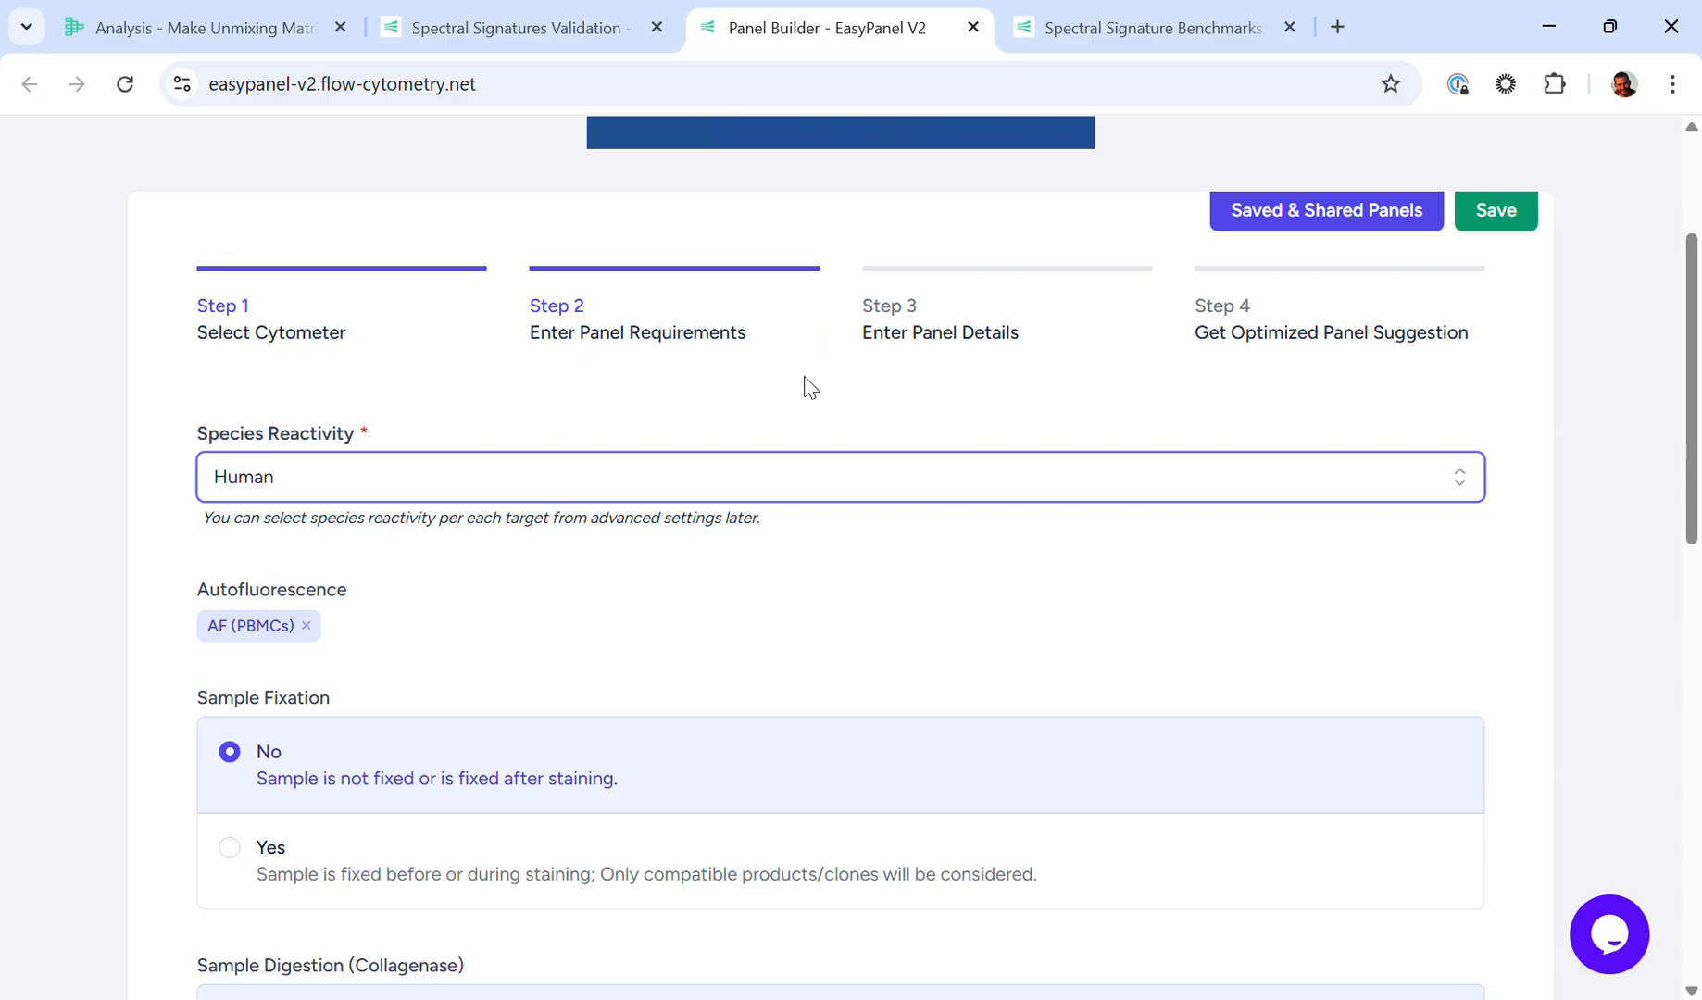
{"action": "left_click", "coordinate": [905, 332]}
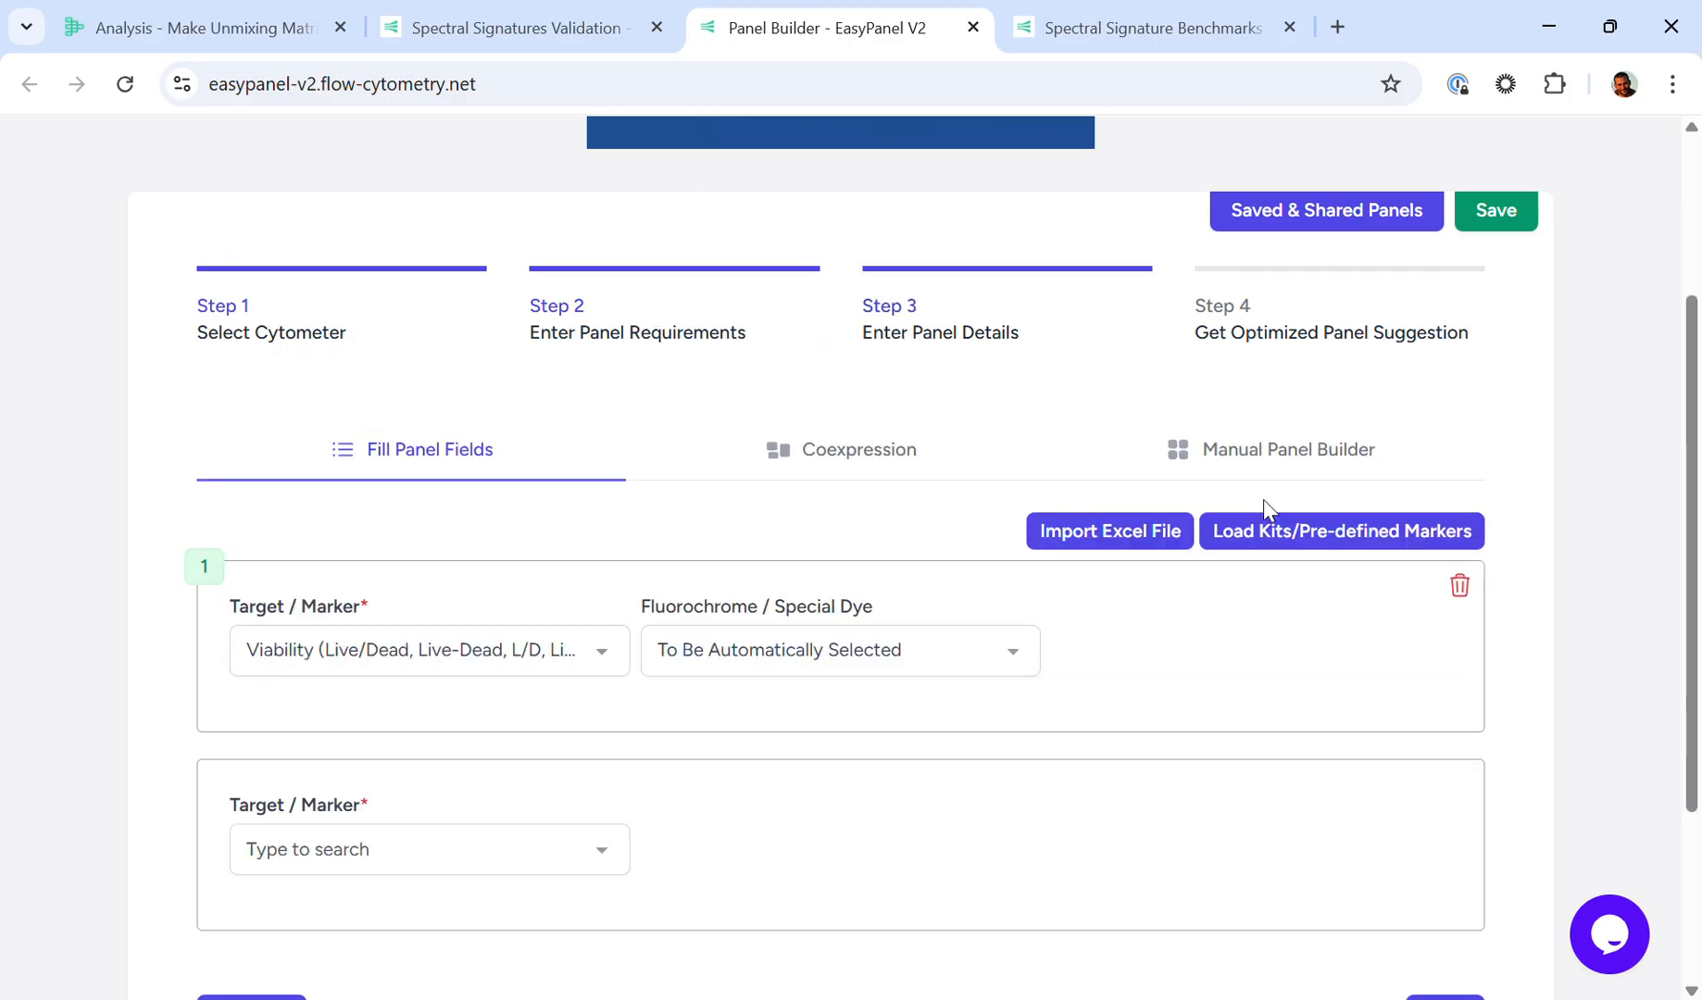
{"action": "left_click", "coordinate": [1318, 533]}
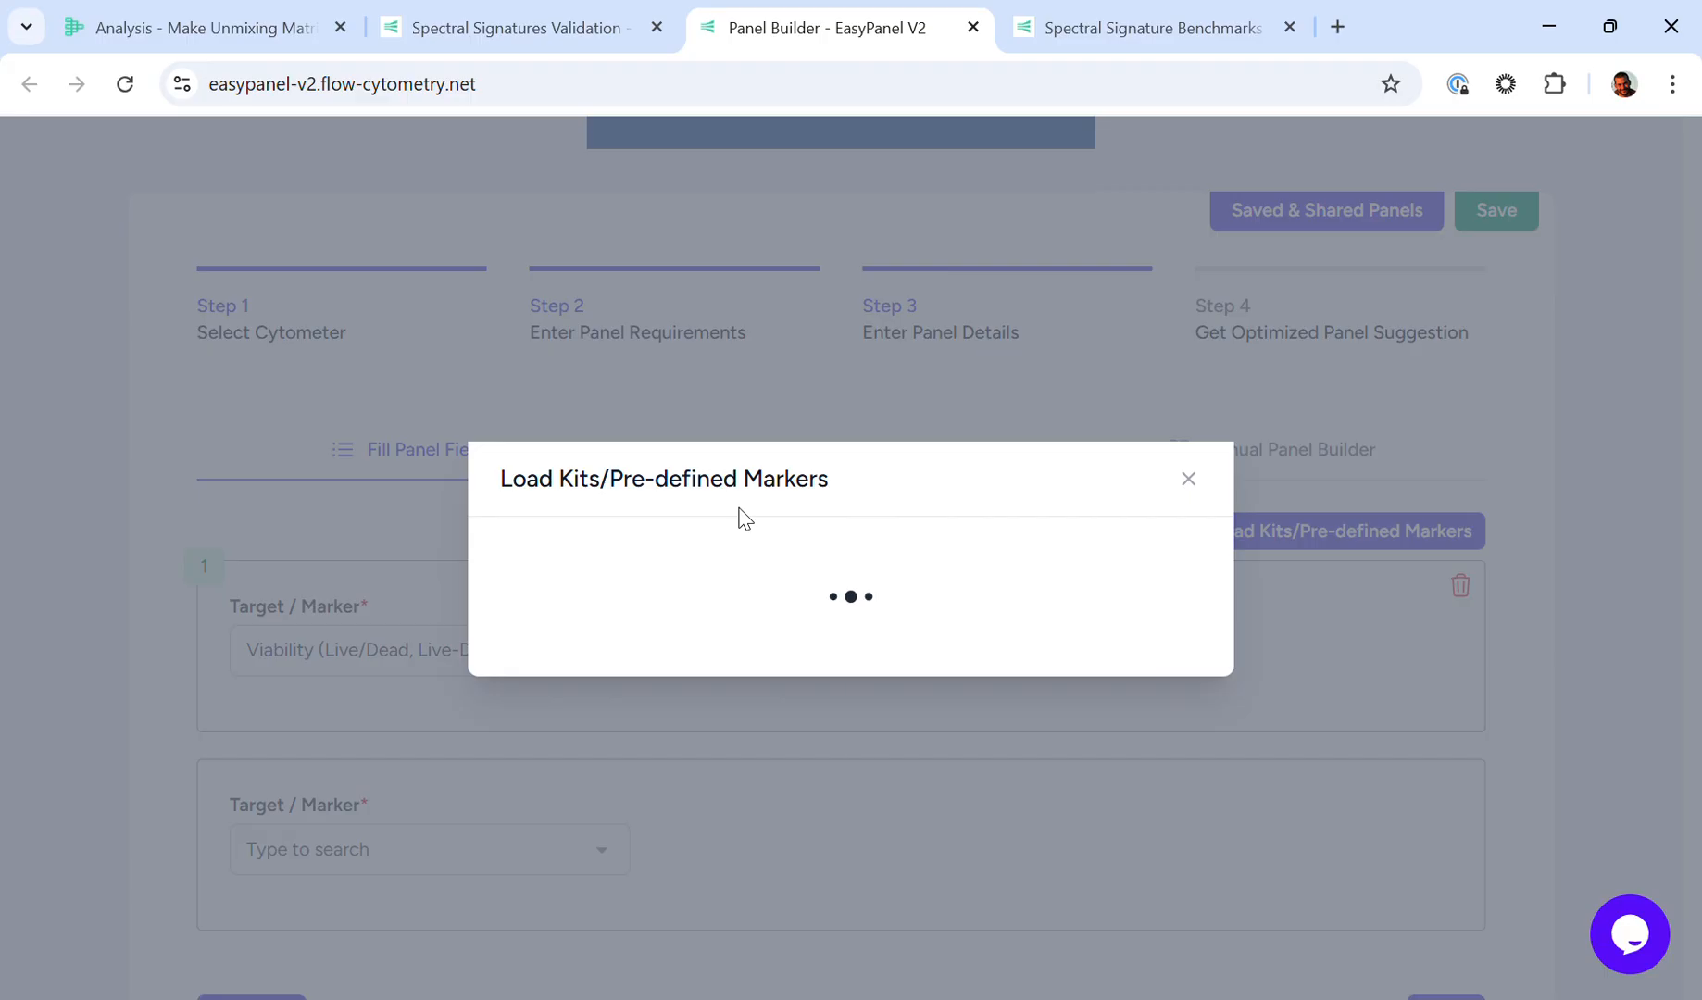
{"action": "left_click", "coordinate": [761, 561]}
{"action": "type", "text": "th2"}
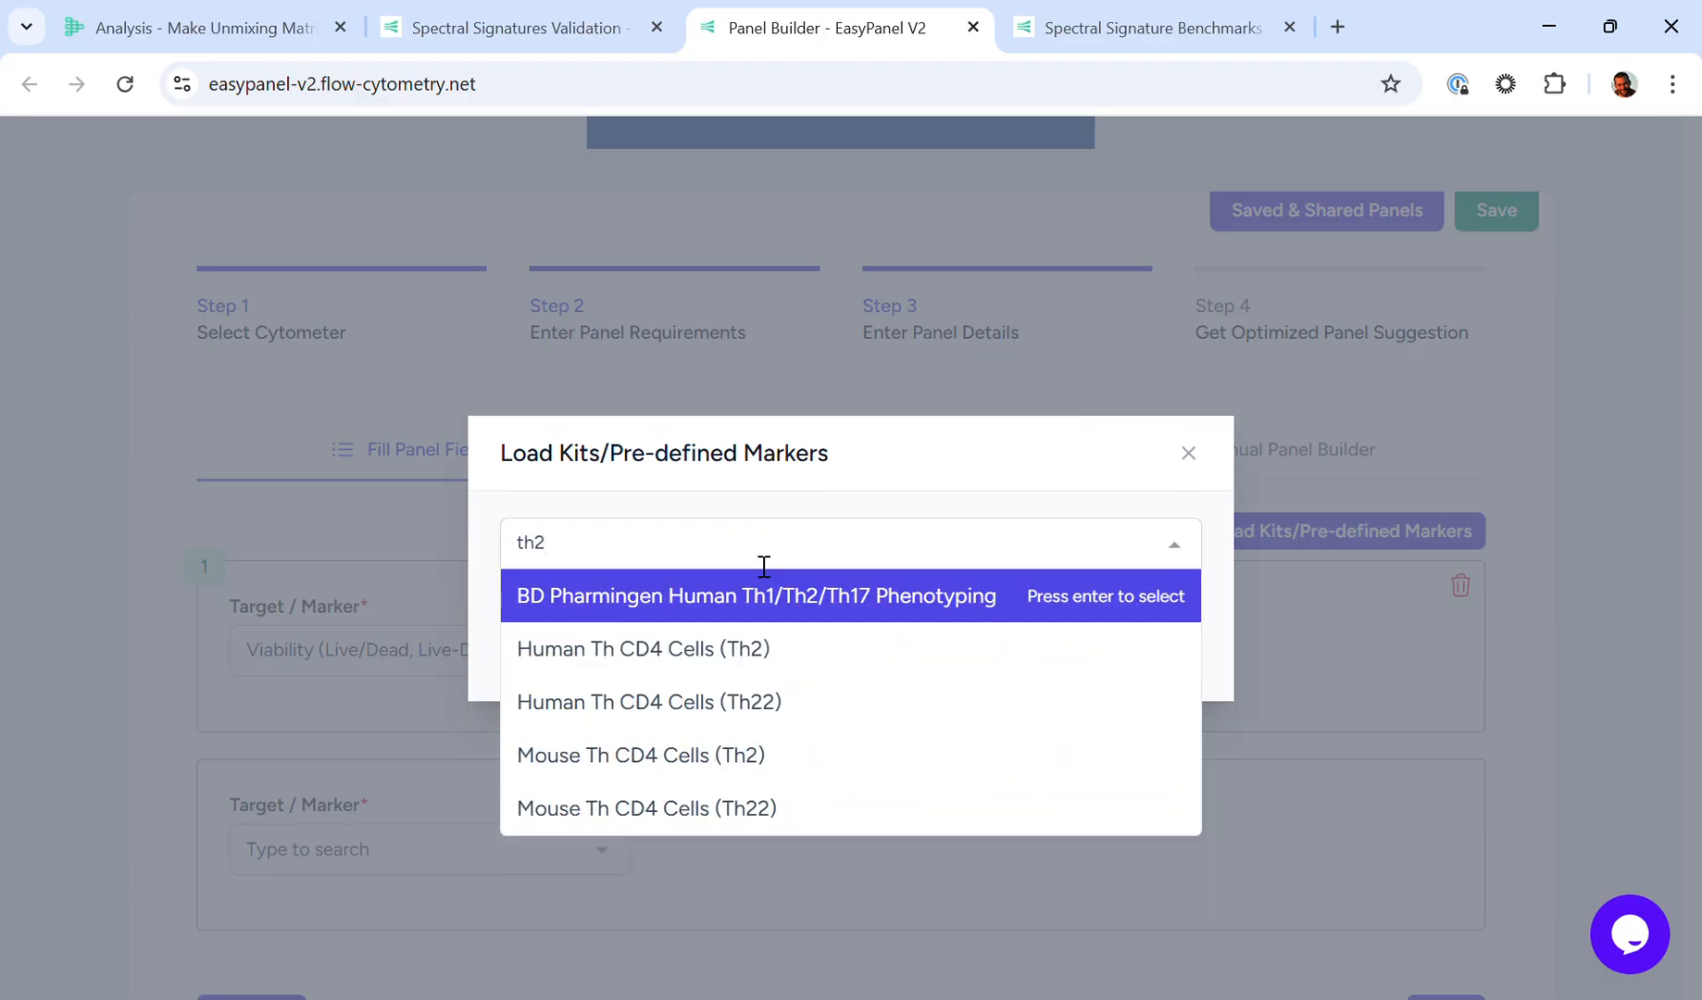
{"action": "key", "text": "Return"}
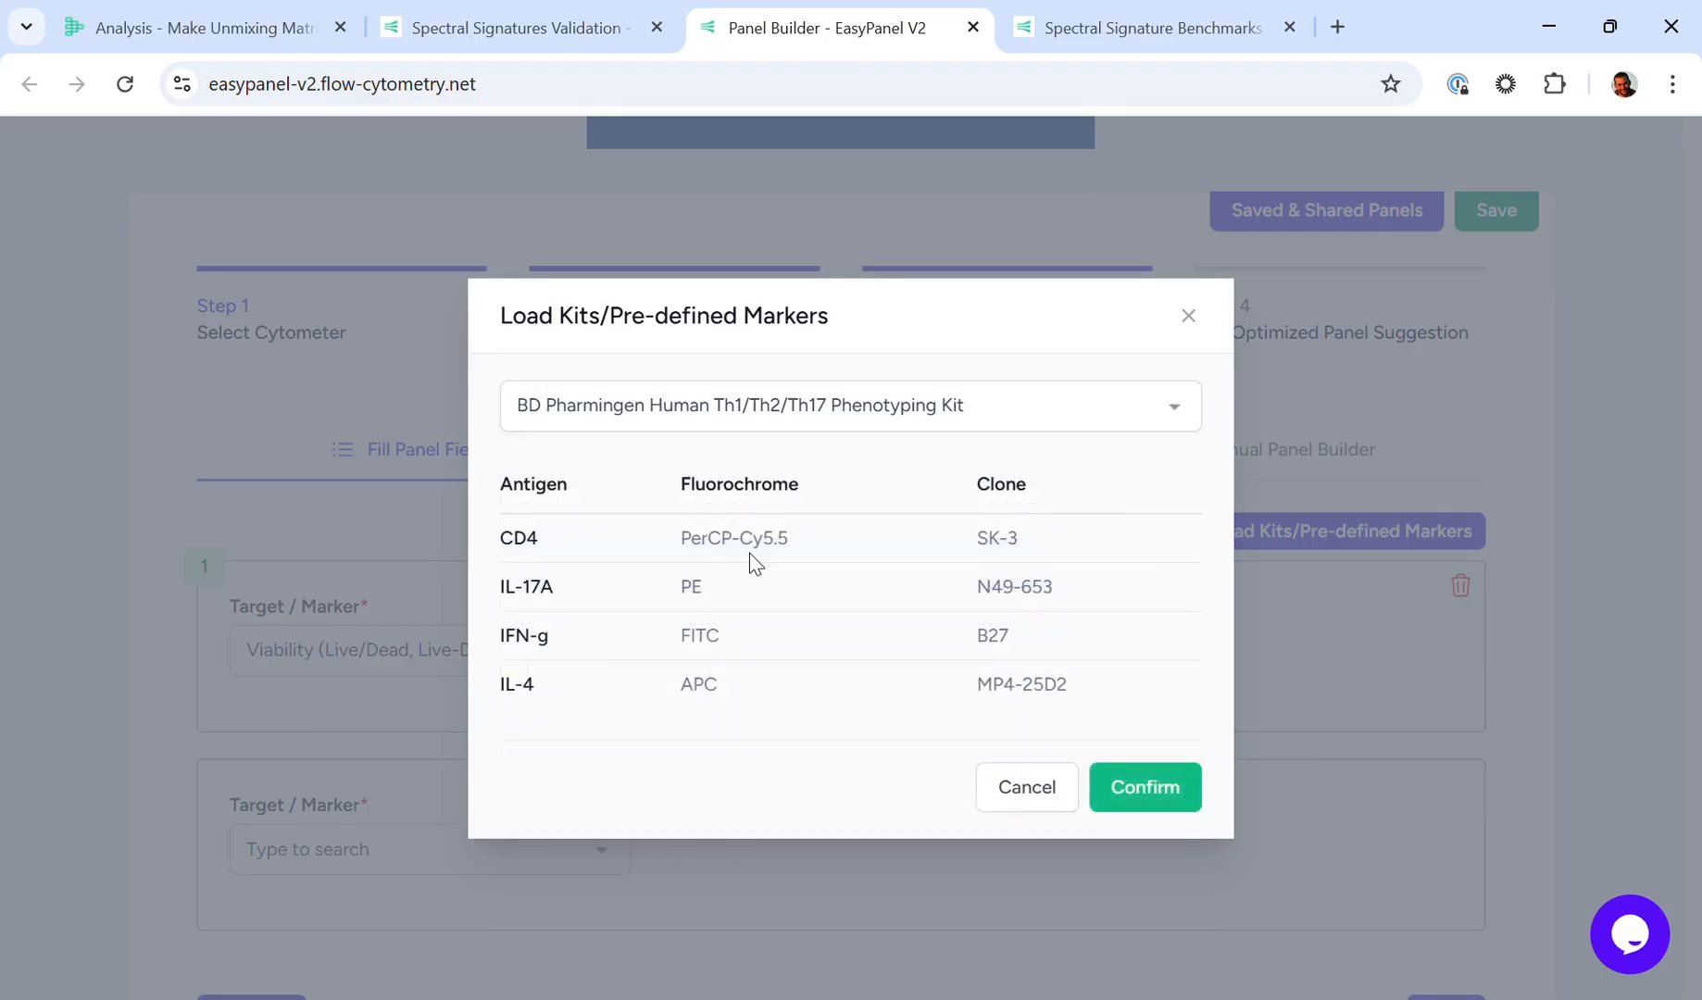
Step: Load the pre-defined cell surface markers for Human Th CD4 Cells (Th1) into the panel
{"action": "left_click", "coordinate": [754, 415]}
{"action": "type", "text": "th1"}
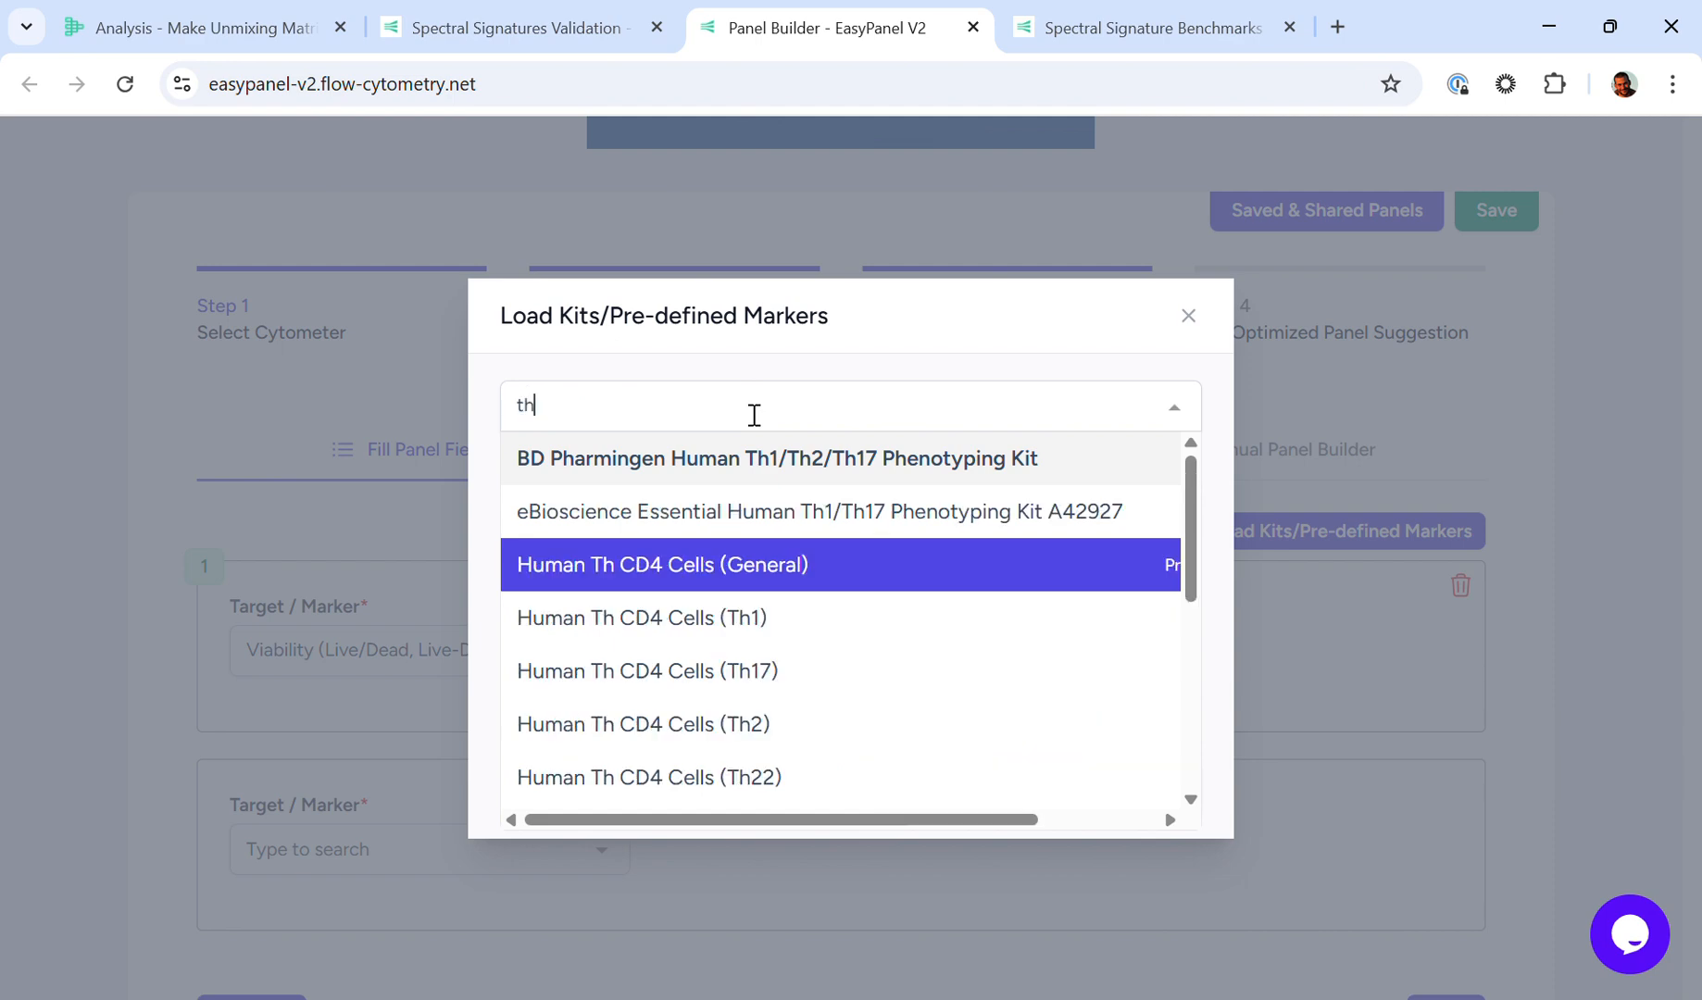
{"action": "key", "text": "Return"}
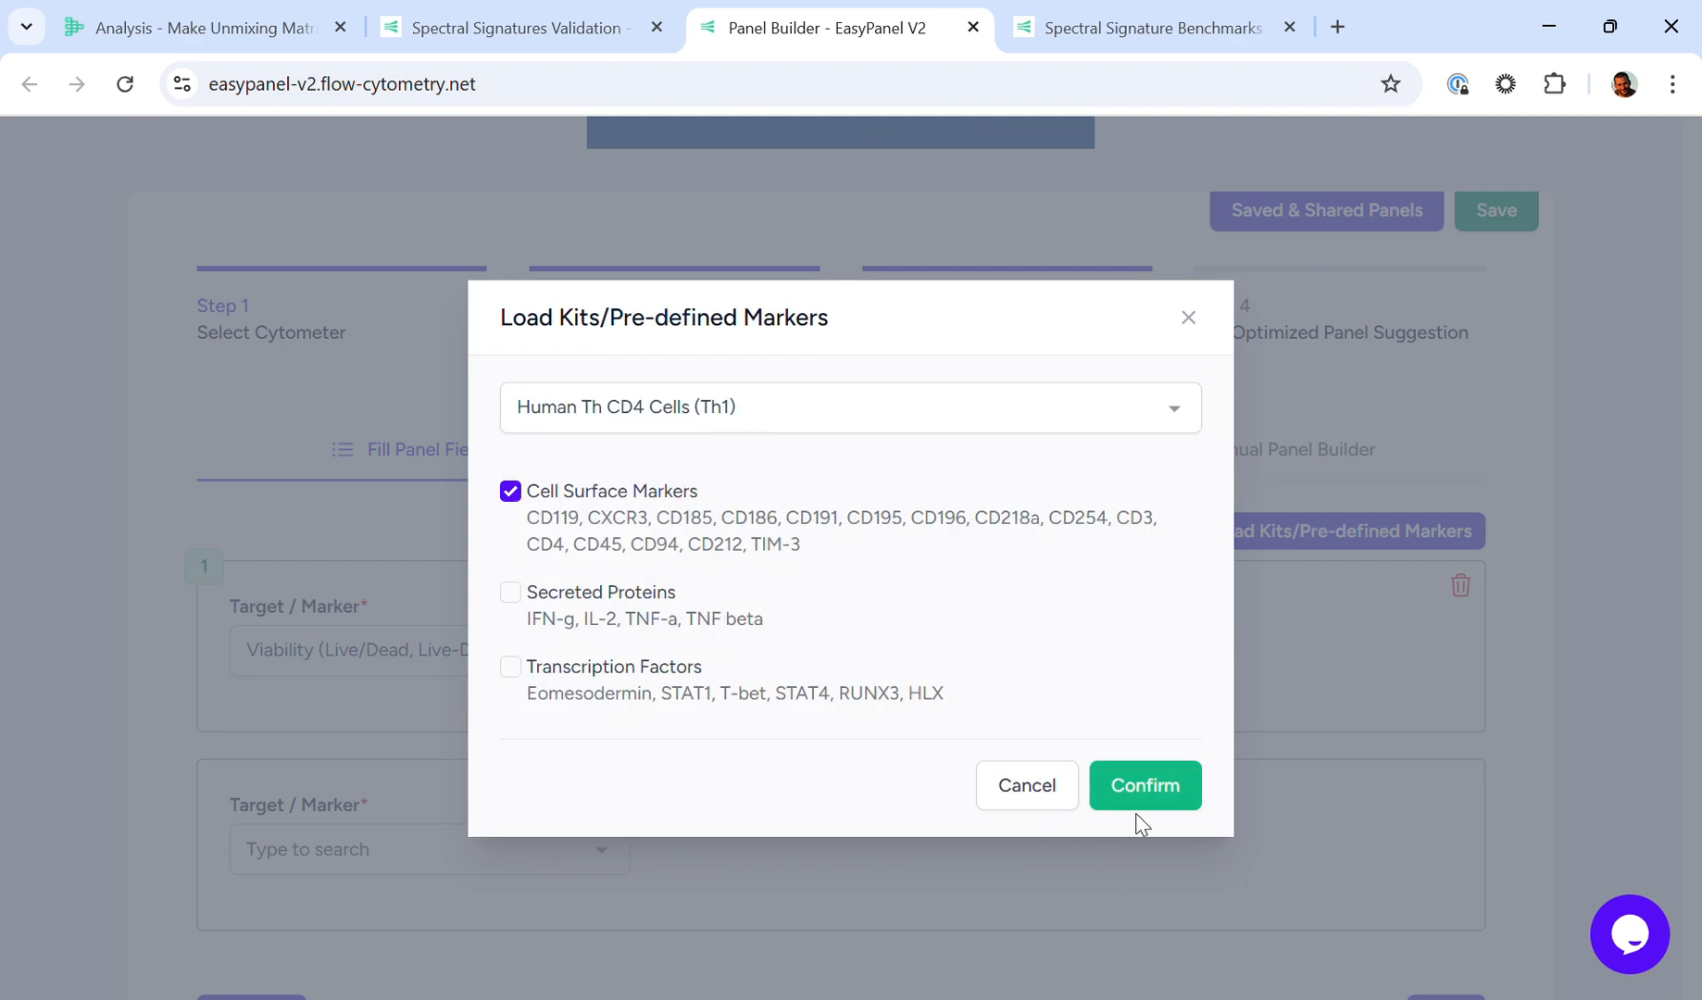
{"action": "left_click", "coordinate": [1141, 786]}
Step: Compute the optimized panel suggestion and review its marker and fluorochrome assignments and combined emission spectra
{"action": "left_click", "coordinate": [1415, 301]}
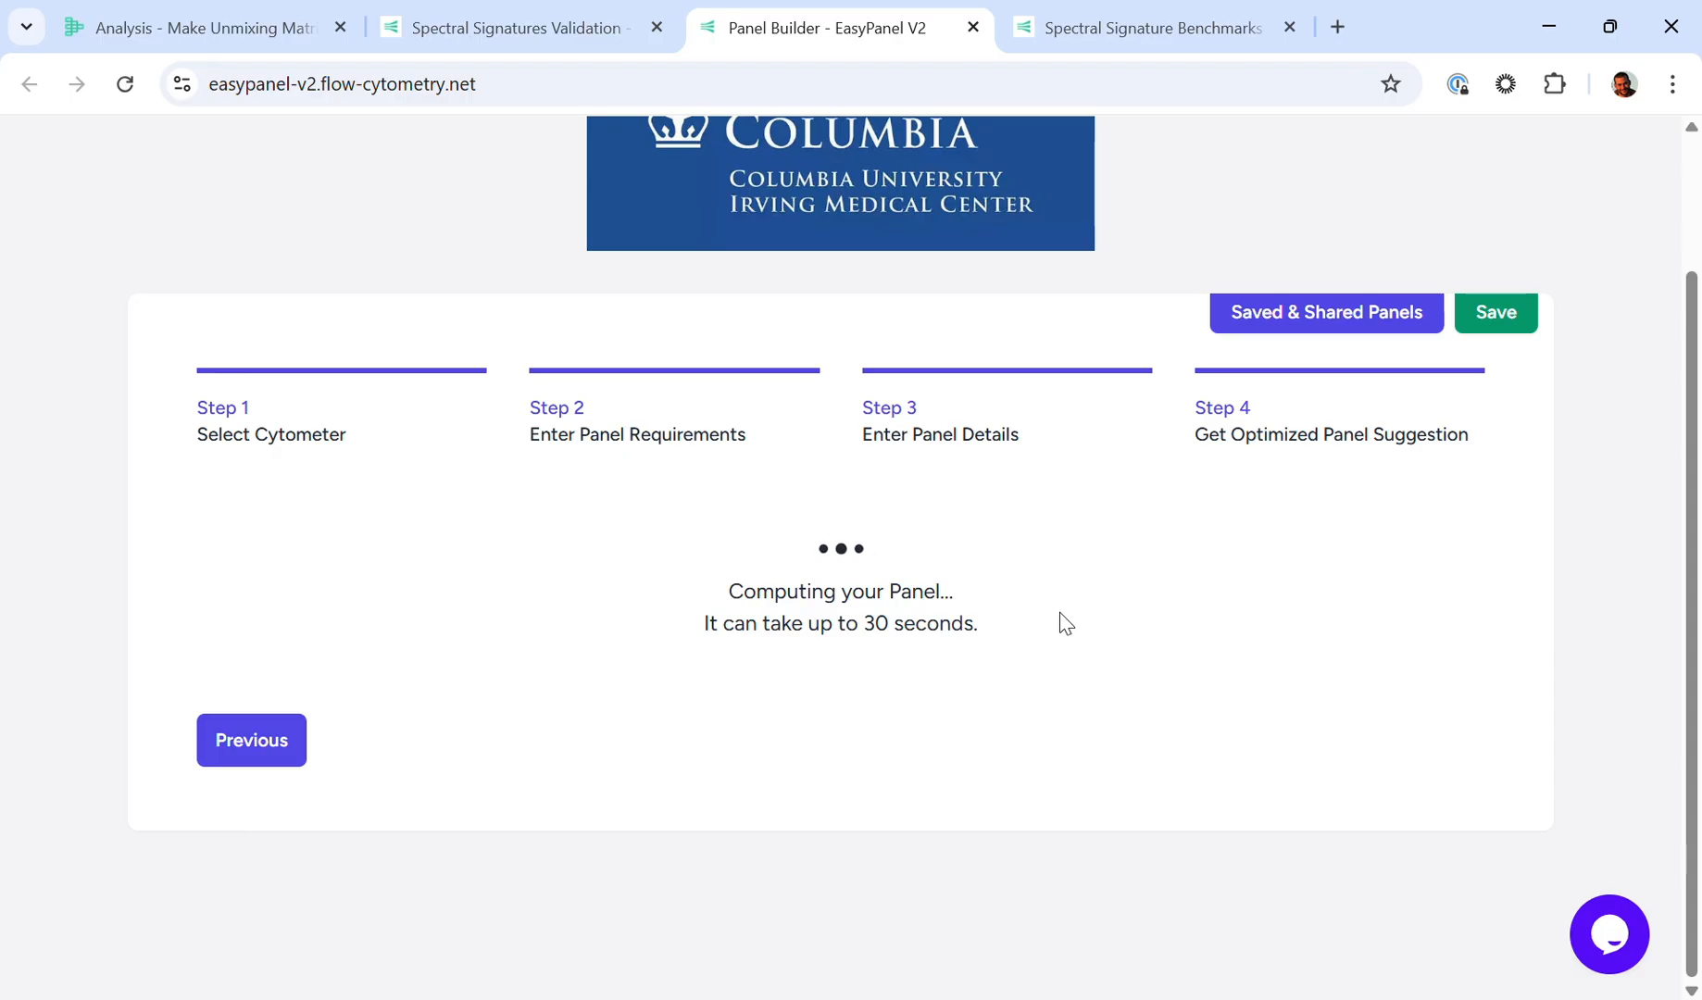
{"action": "scroll", "coordinate": [1059, 612], "scroll_direction": "down", "scroll_amount": 6}
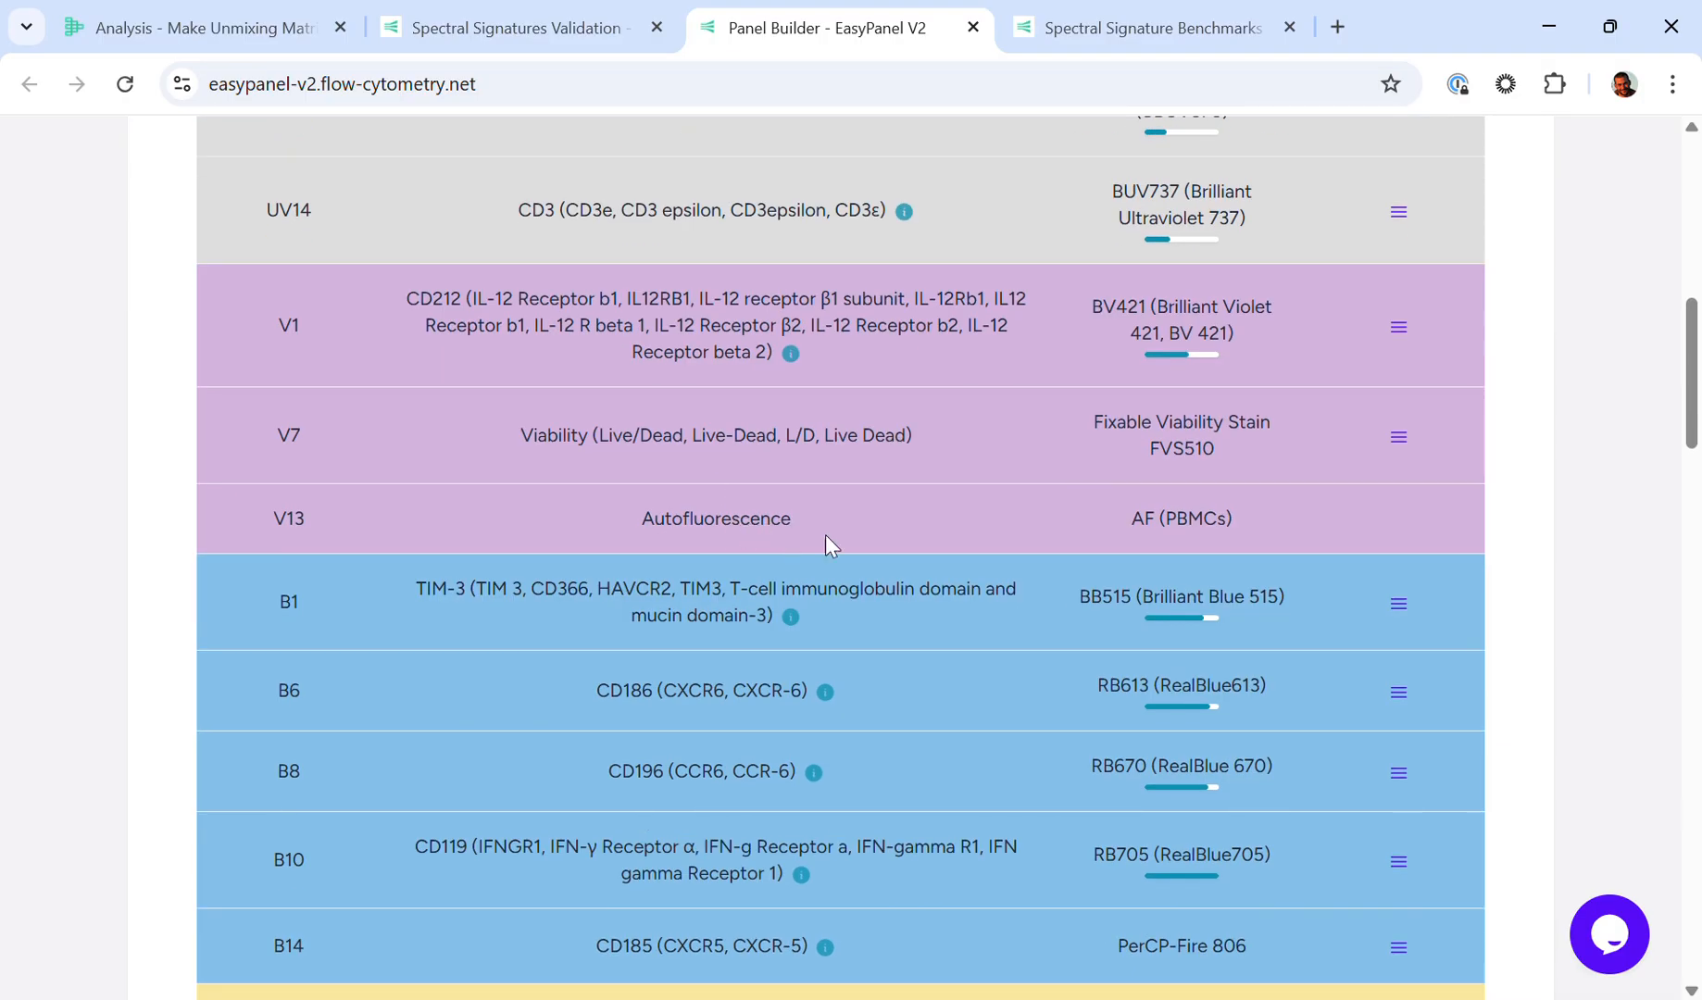
{"action": "scroll", "coordinate": [1171, 529], "scroll_direction": "down", "scroll_amount": 9}
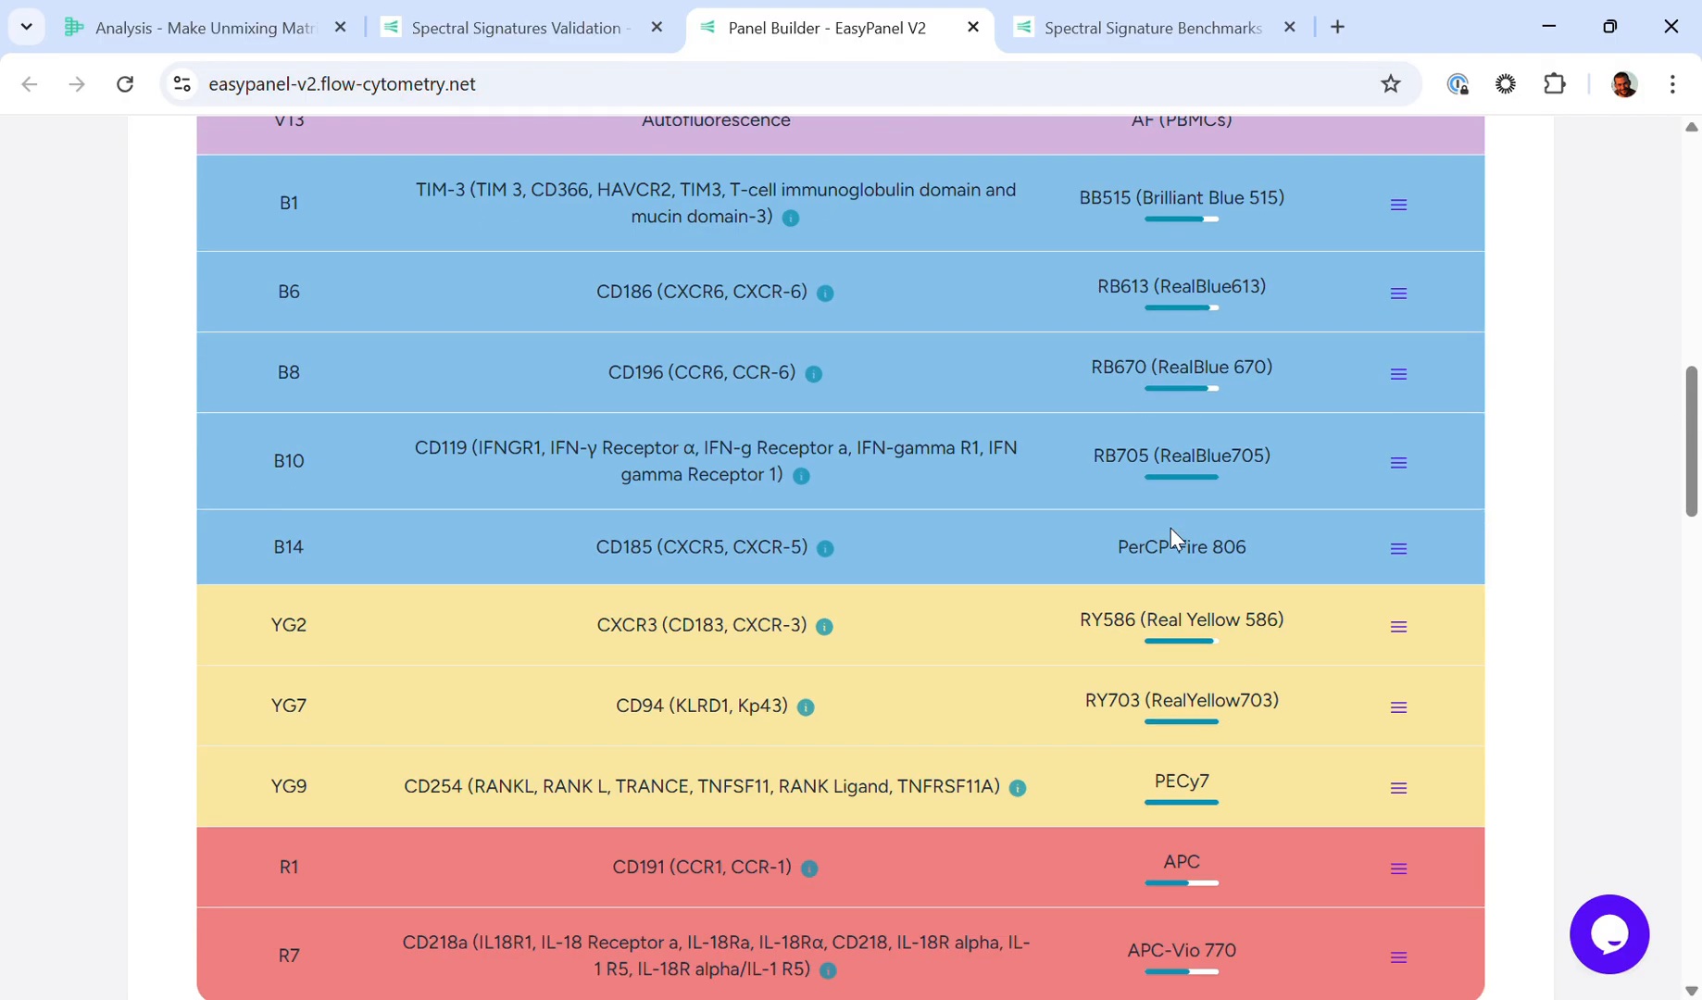
{"action": "scroll", "coordinate": [1167, 539], "scroll_direction": "down", "scroll_amount": 4}
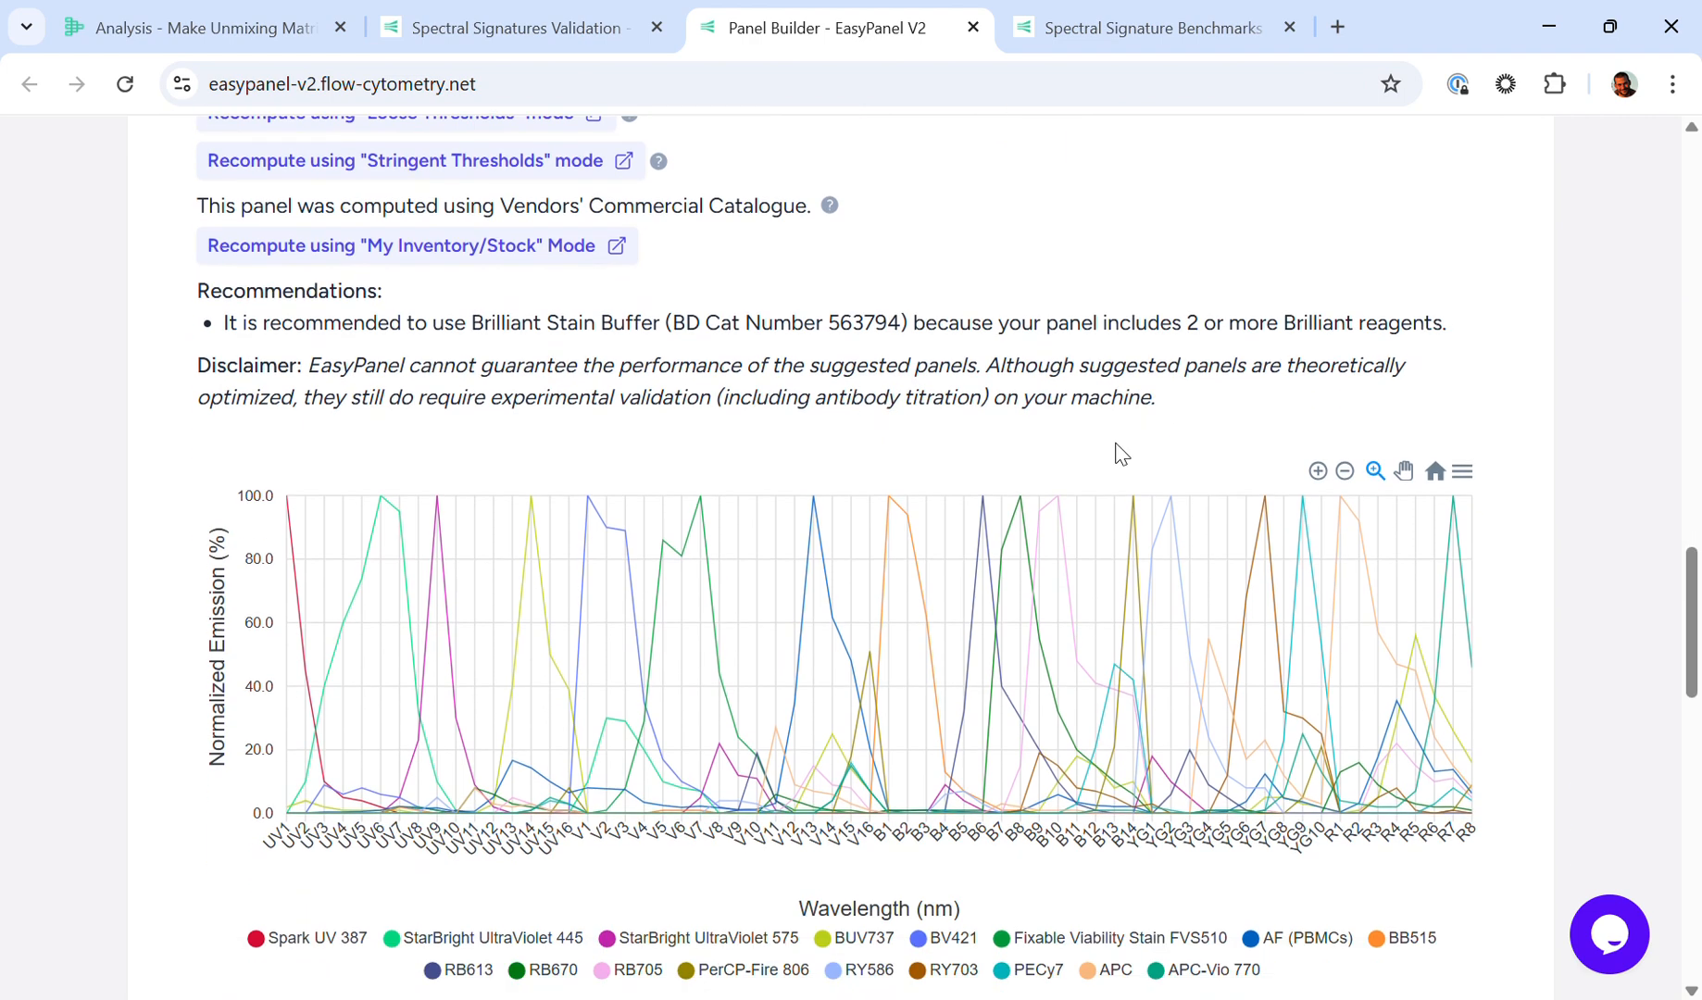